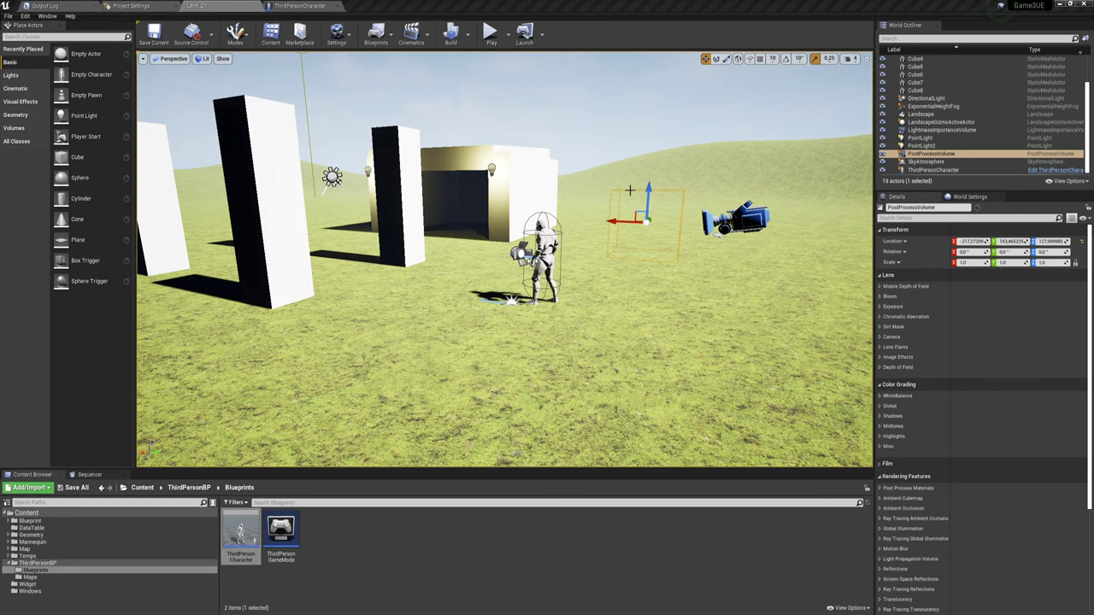
Step: Fly the viewport closer to the pillars and house
mouse_move(629, 189)
mouse_down()
mouse_move(624, 103)
mouse_move(649, 111)
mouse_move(649, 145)
mouse_move(684, 171)
mouse_up()
Step: Select BP_Sky_Sphere, turn off Colors Determined By Sun Position, and look up at the sky
click(607, 96)
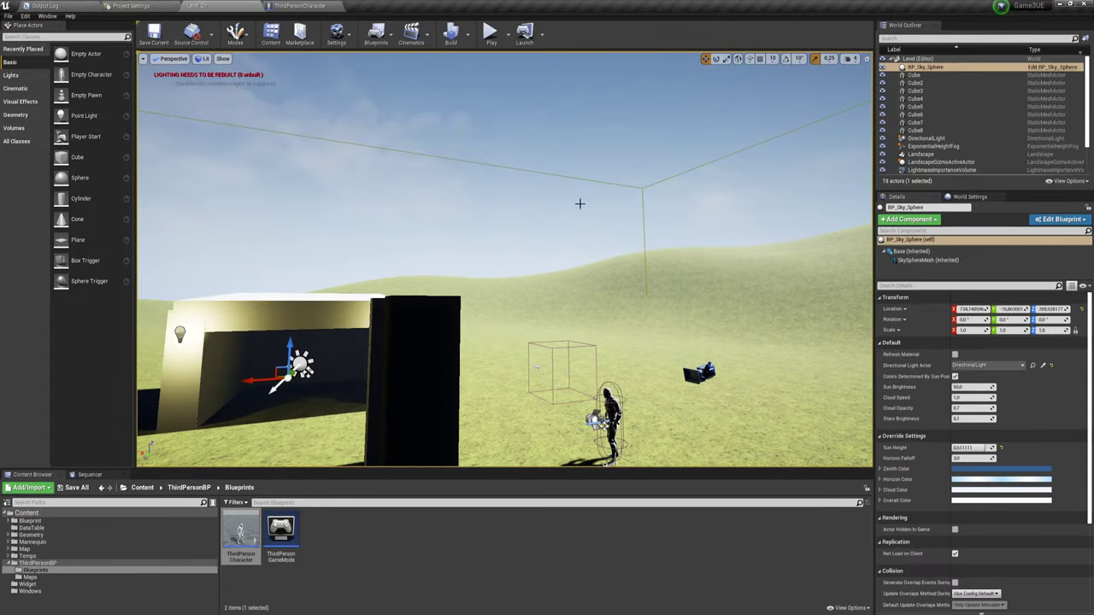
mouse_move(580, 204)
mouse_down()
mouse_move(533, 205)
mouse_move(547, 214)
mouse_up()
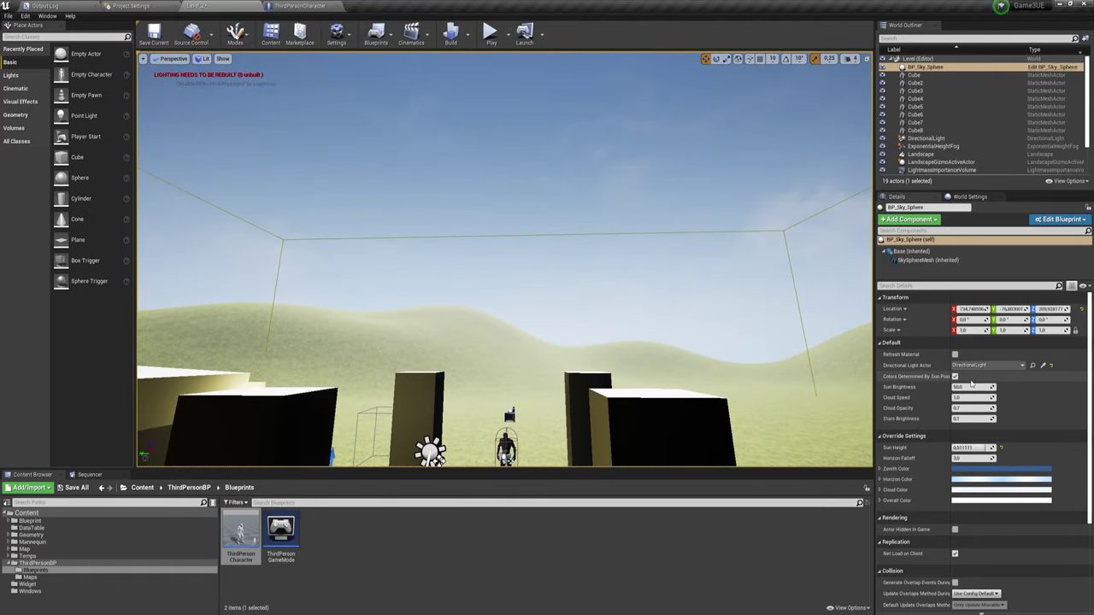
drag(667, 279, 659, 279)
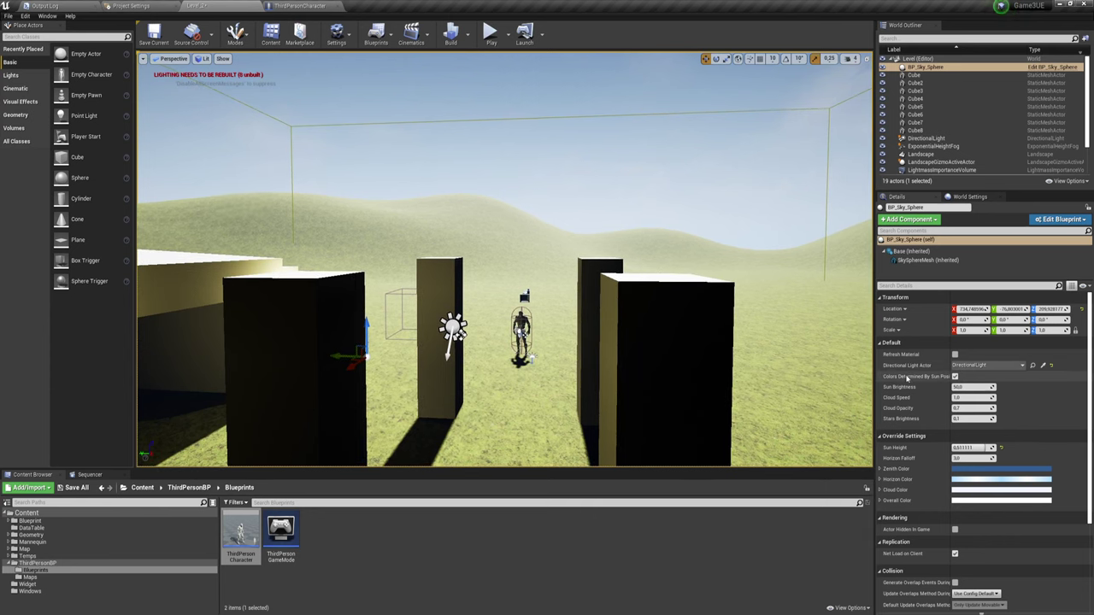
mouse_move(915, 378)
click(956, 377)
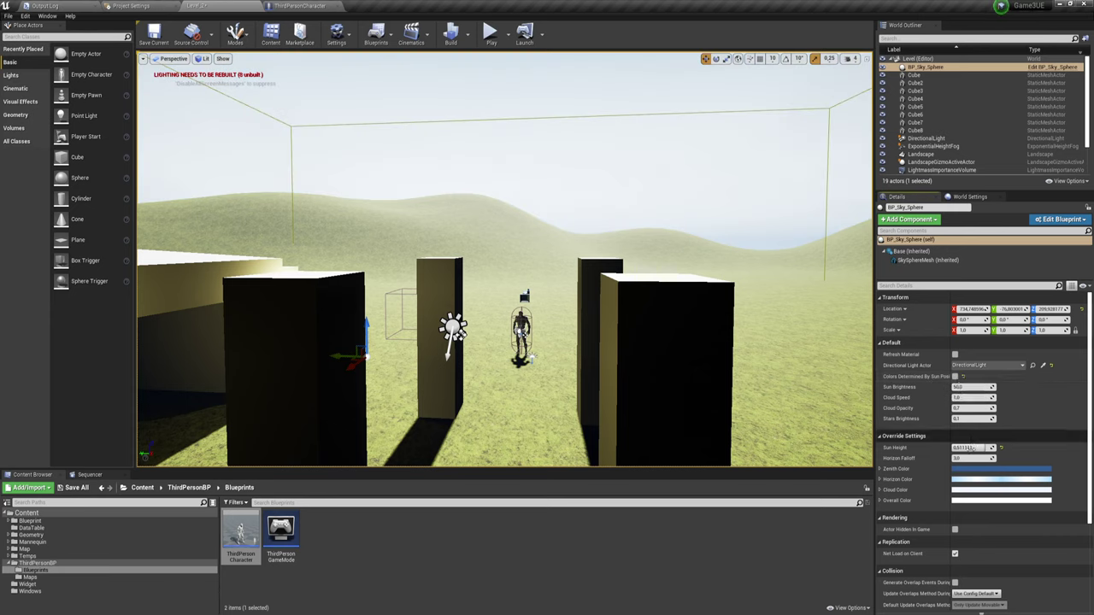
right_drag(622, 281, 621, 257)
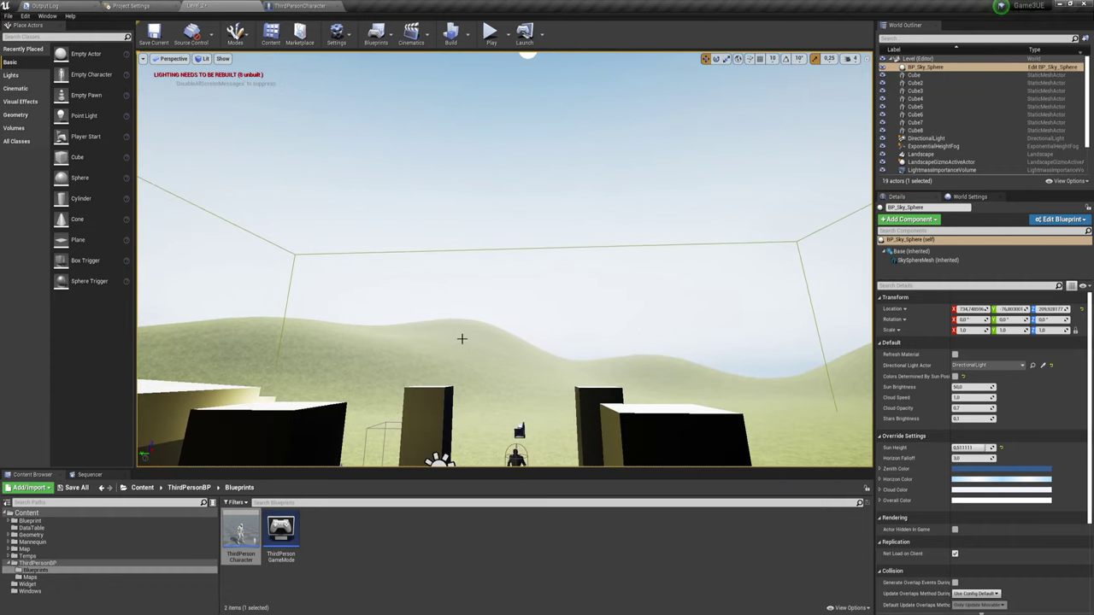
right_drag(463, 335, 462, 339)
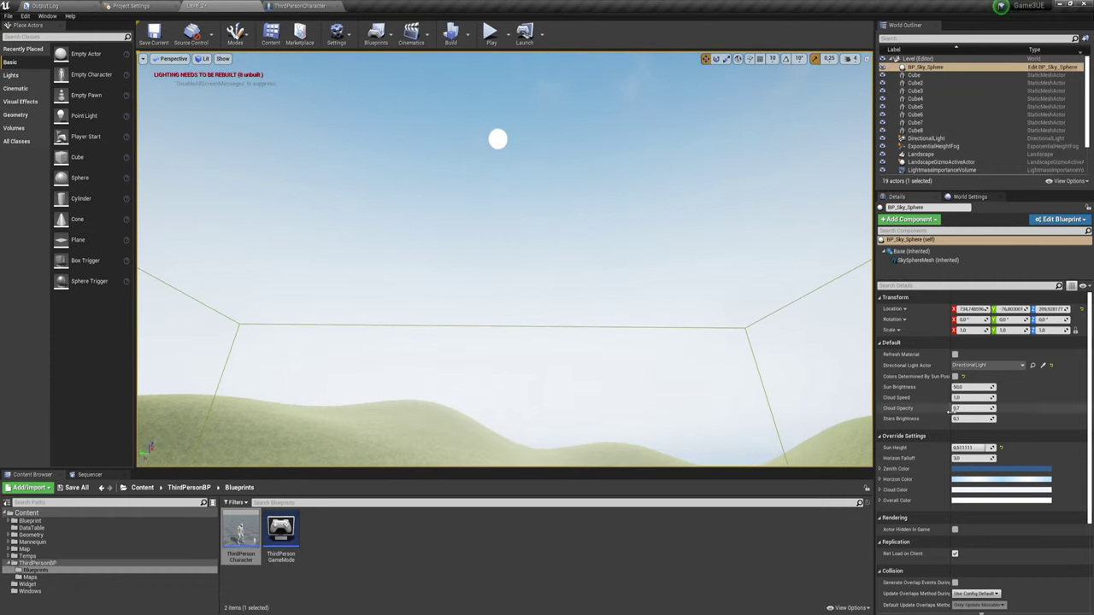
Step: Raise Cloud Opacity to about 1.76 and Horizon Falloff to about 8.24 for a deeper blue sky
mouse_move(973, 408)
mouse_down()
mouse_move(1017, 408)
mouse_move(991, 408)
mouse_up()
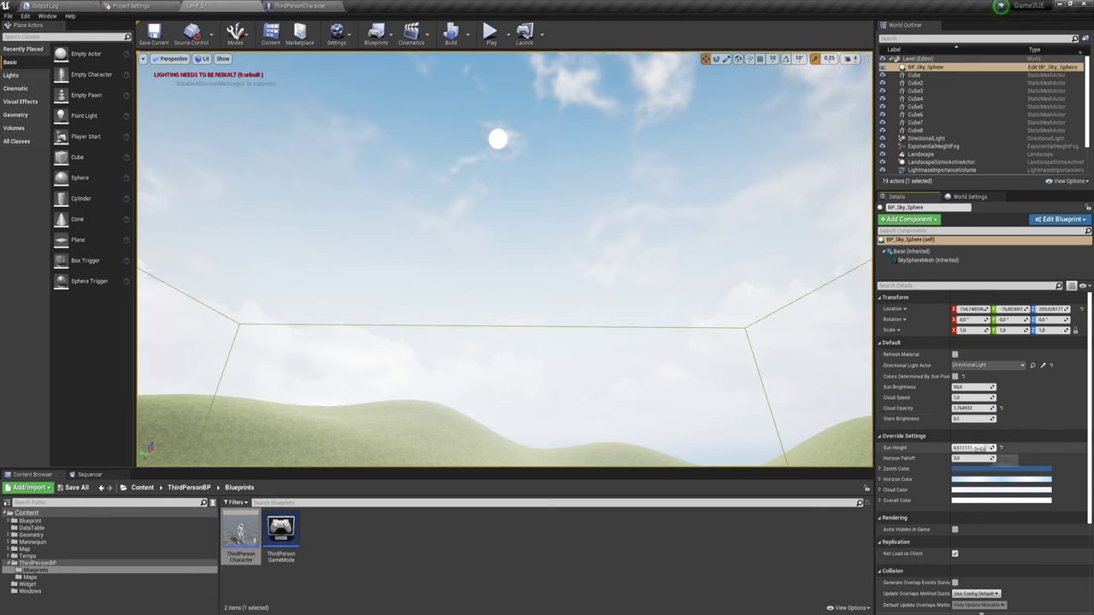
mouse_move(975, 459)
mouse_down()
mouse_move(949, 457)
mouse_move(966, 458)
mouse_up()
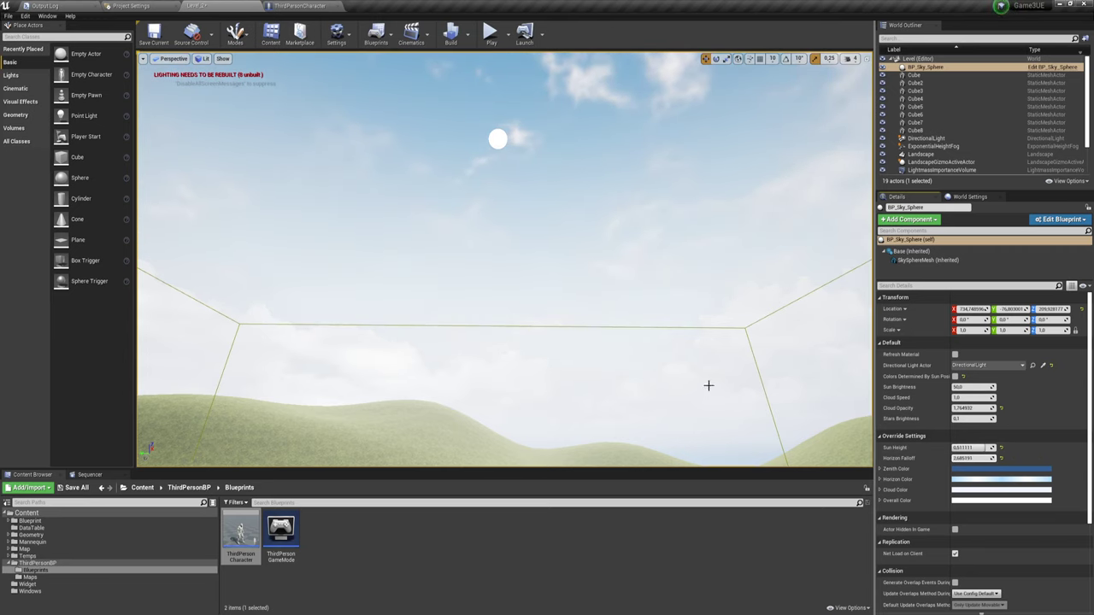
right_drag(709, 384, 708, 384)
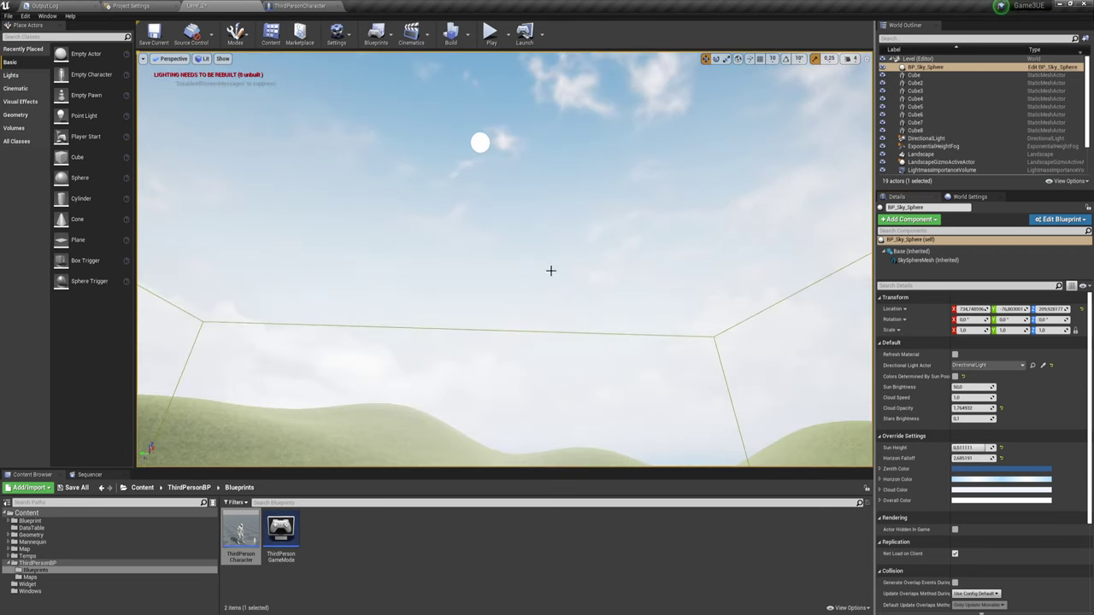
mouse_move(971, 458)
mouse_down()
mouse_move(996, 458)
mouse_move(962, 459)
mouse_up()
right_drag(723, 312, 723, 313)
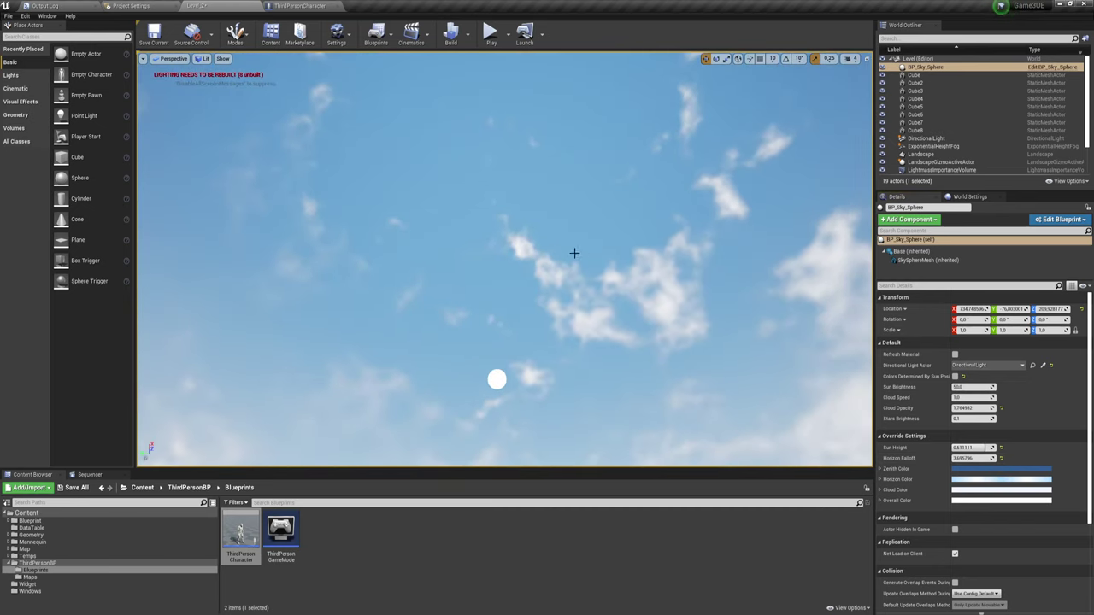
right_drag(574, 253, 535, 264)
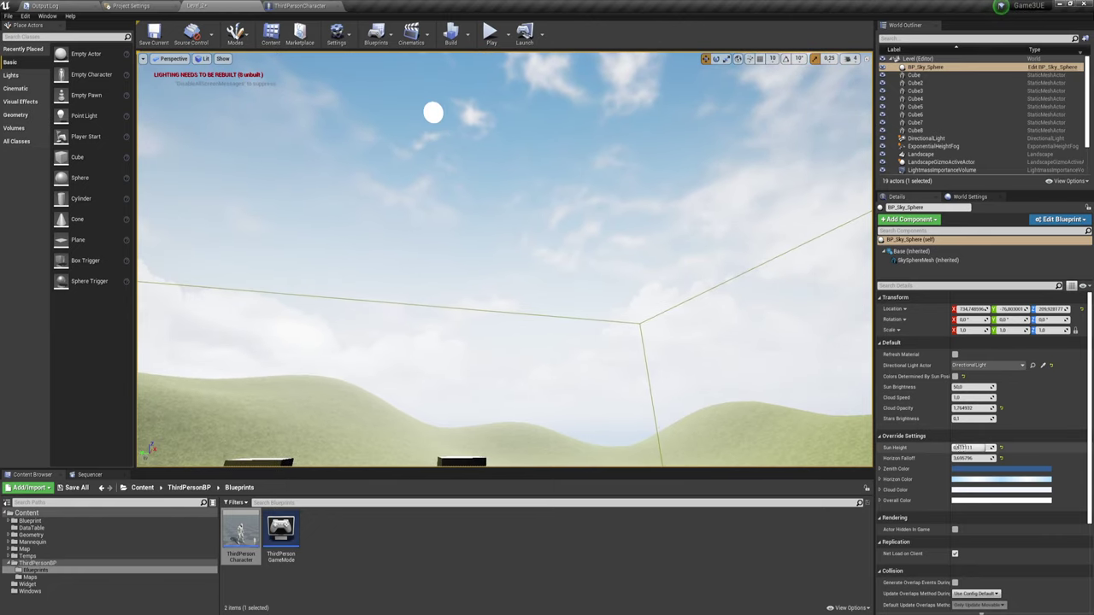
drag(972, 458, 1000, 459)
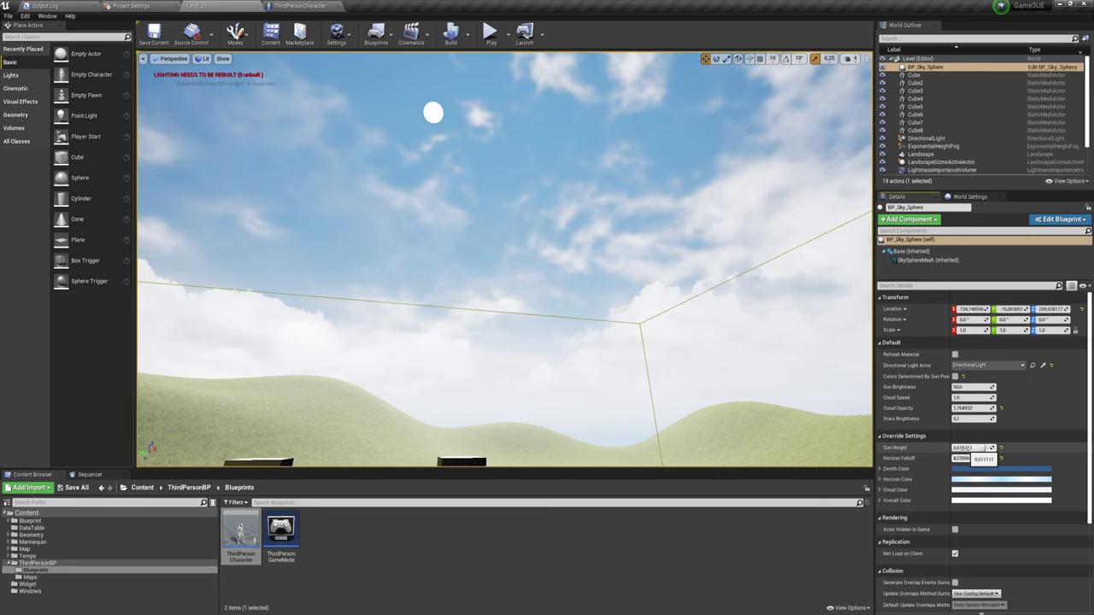
right_drag(639, 284, 710, 361)
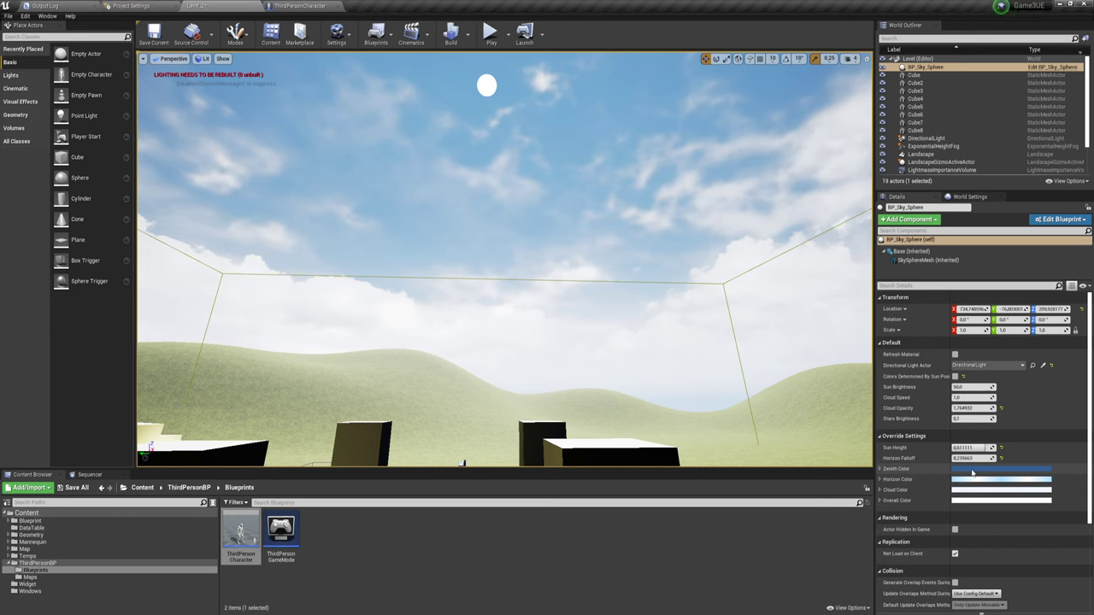
Step: Set the sky sphere's Zenith Color to black
click(972, 471)
drag(914, 466, 911, 496)
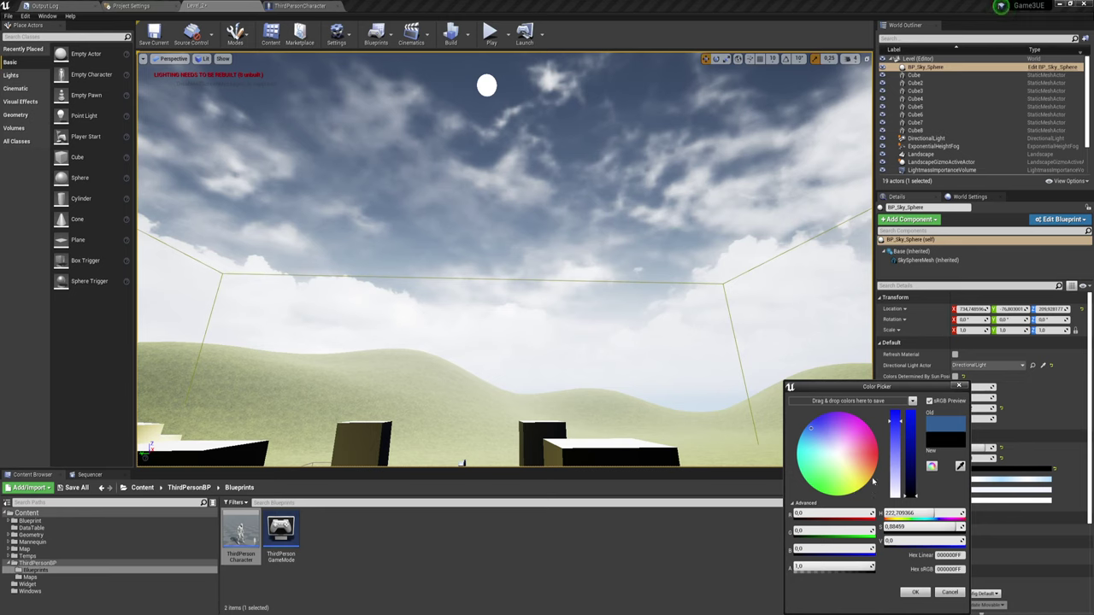
drag(825, 435, 815, 412)
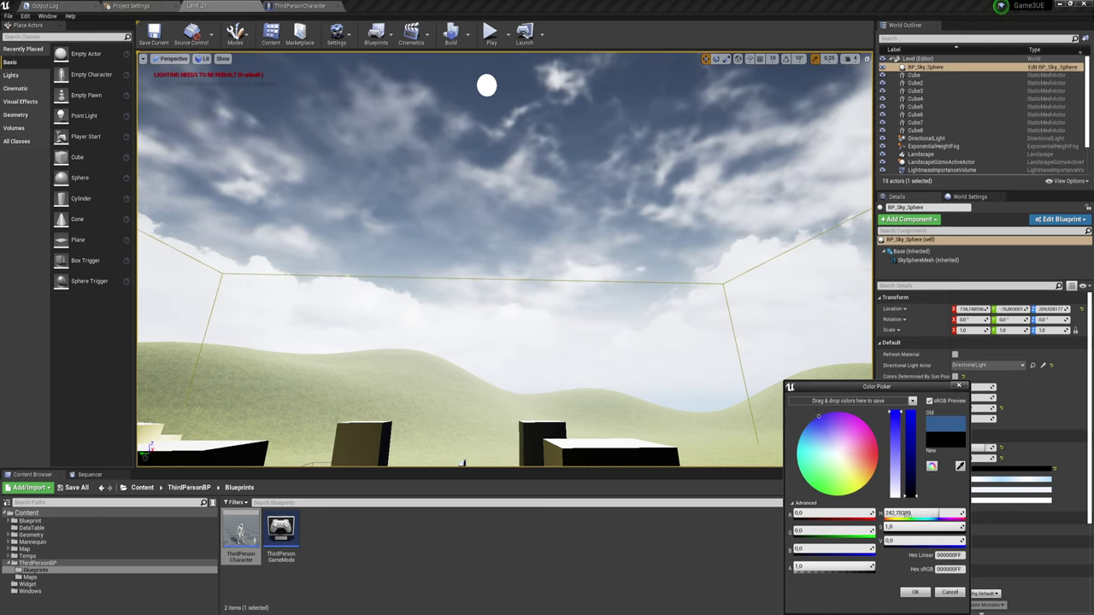
click(917, 593)
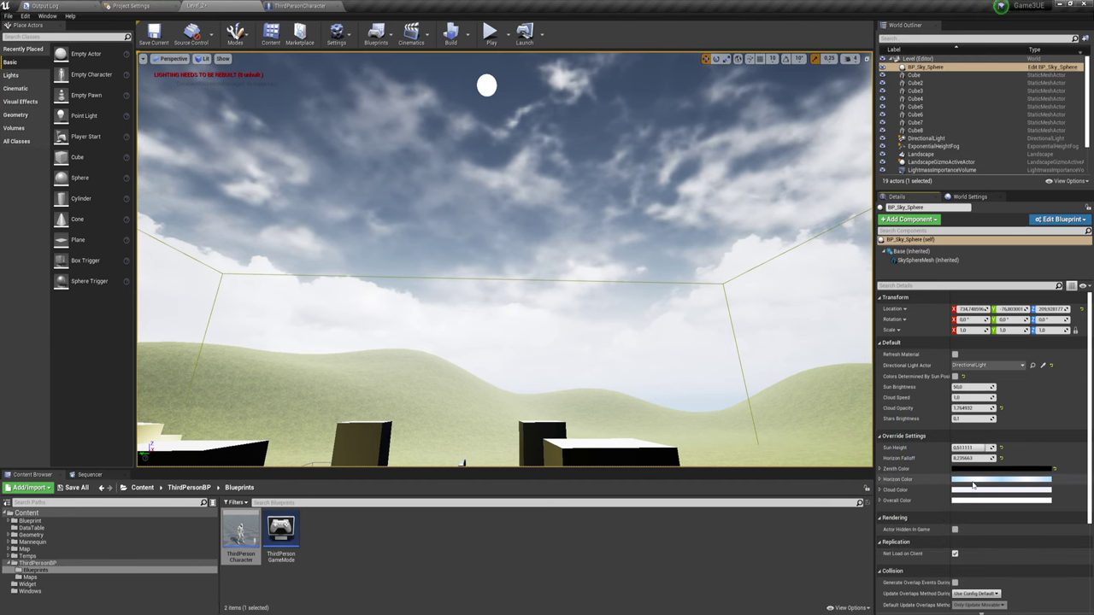
Step: Set the sky sphere's Horizon Color to black as well
click(973, 486)
mouse_move(904, 391)
mouse_down()
mouse_move(778, 322)
mouse_move(780, 392)
mouse_up()
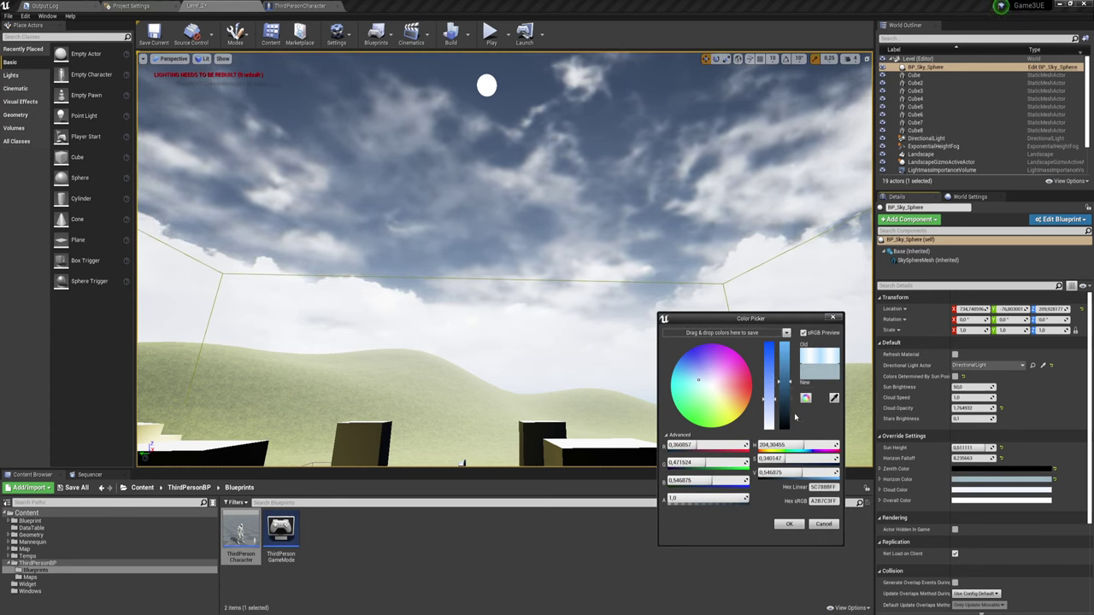
drag(780, 389, 782, 435)
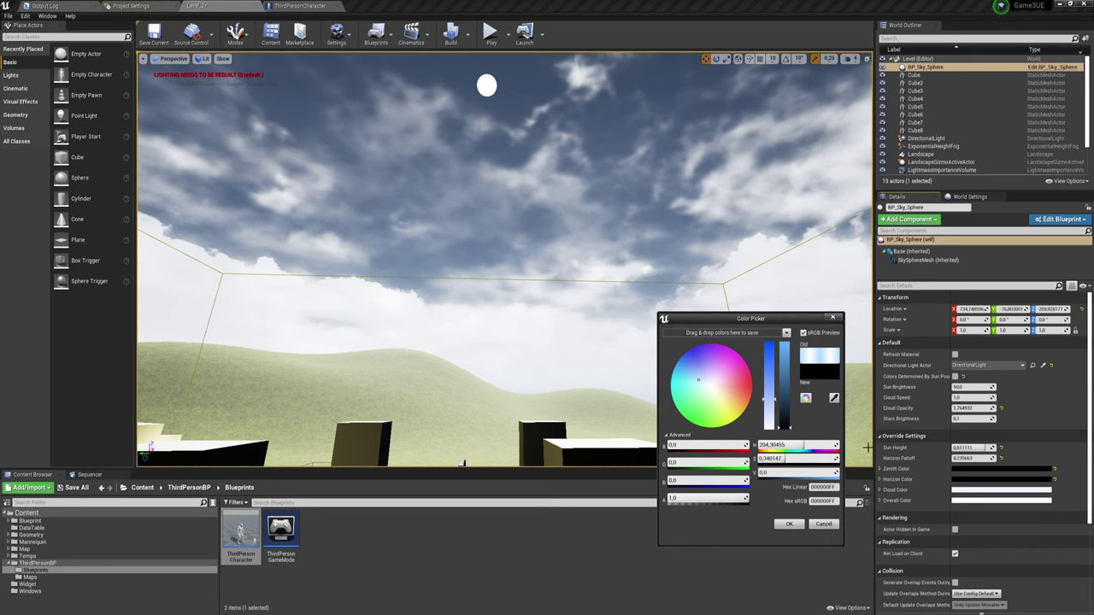
click(788, 525)
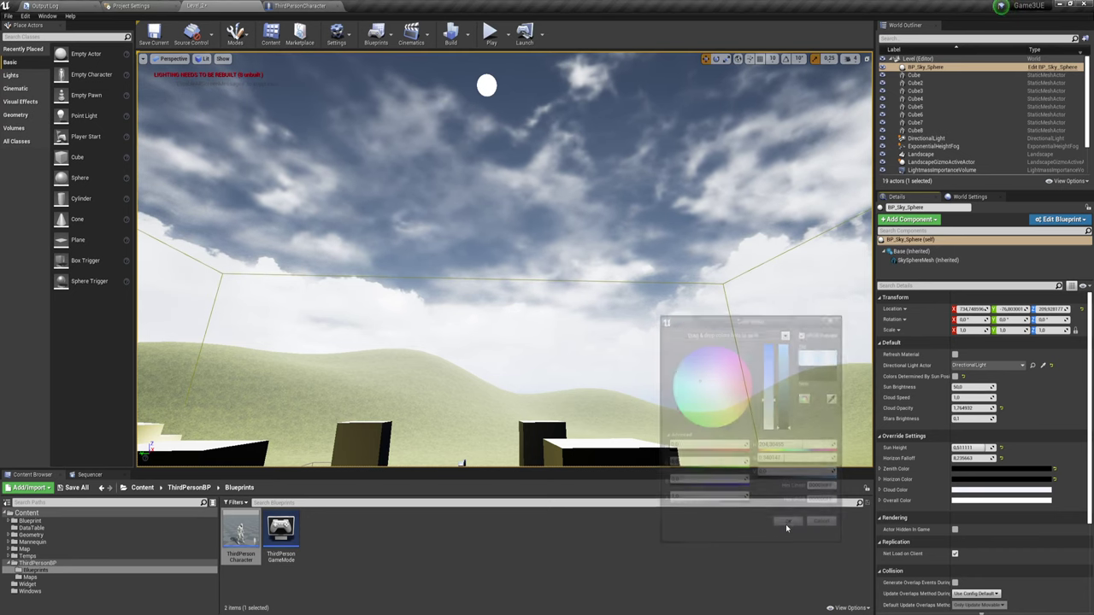
Step: Set the sky sphere's Cloud Color to a dark navy blue (sRGB 2C619F)
click(978, 489)
drag(914, 459, 914, 442)
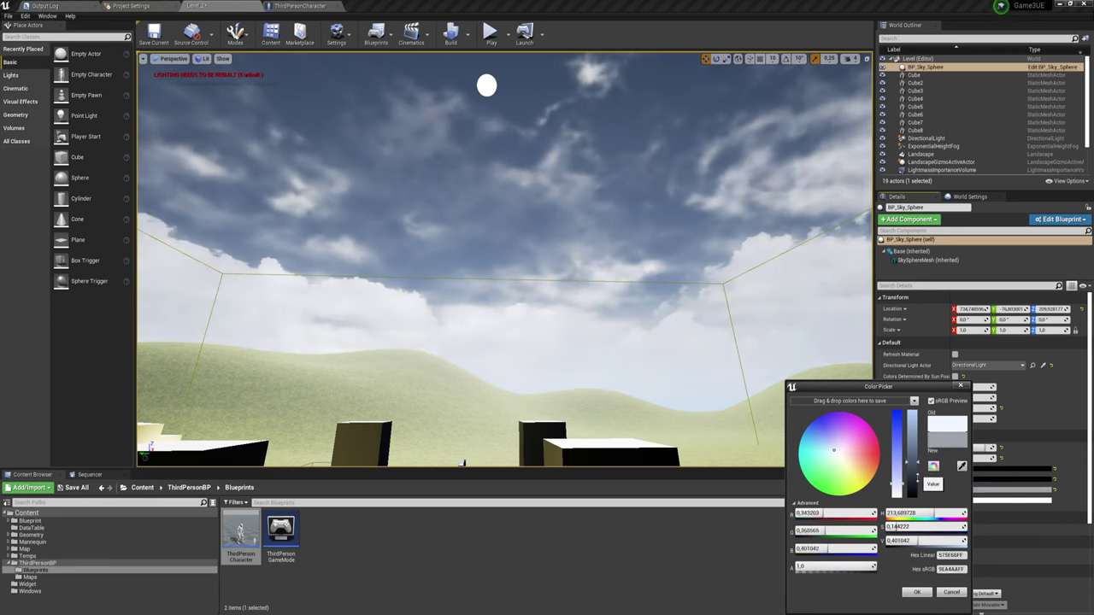
drag(914, 442, 919, 442)
click(961, 466)
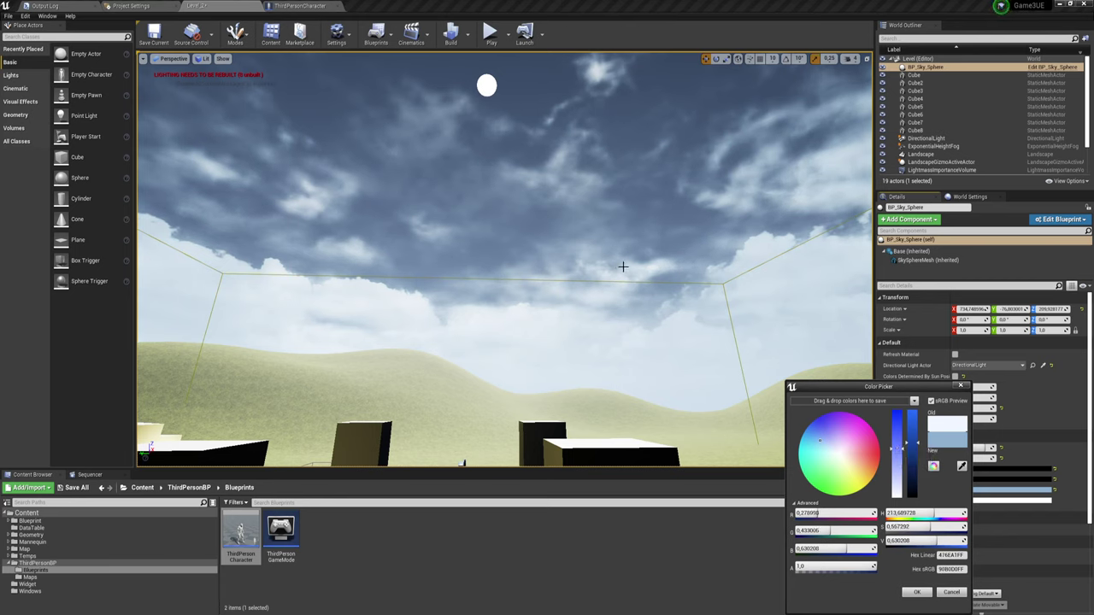
drag(897, 444, 901, 411)
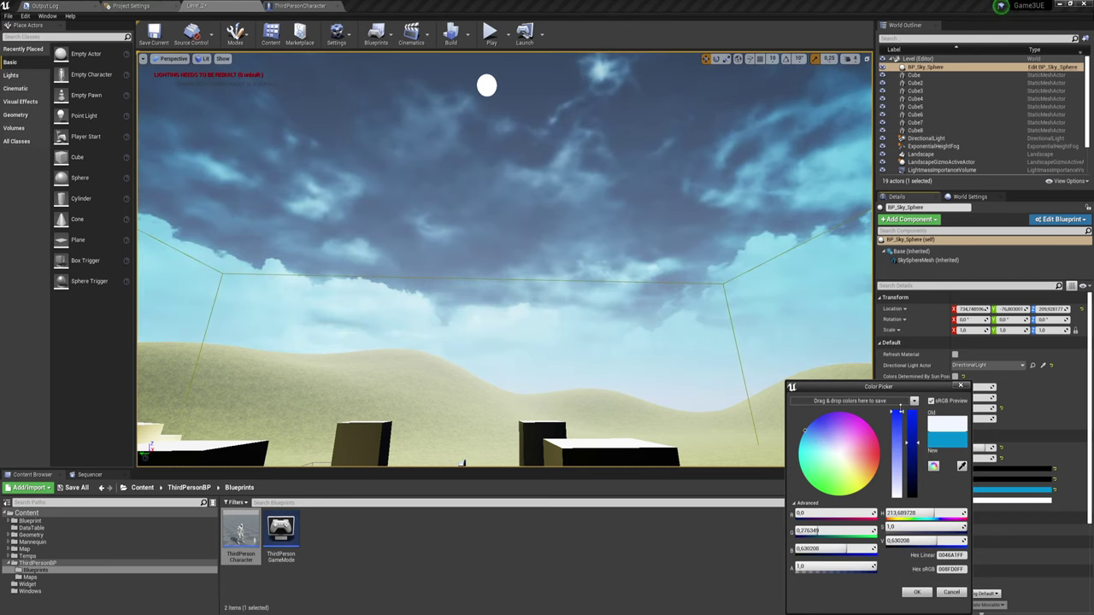
click(811, 462)
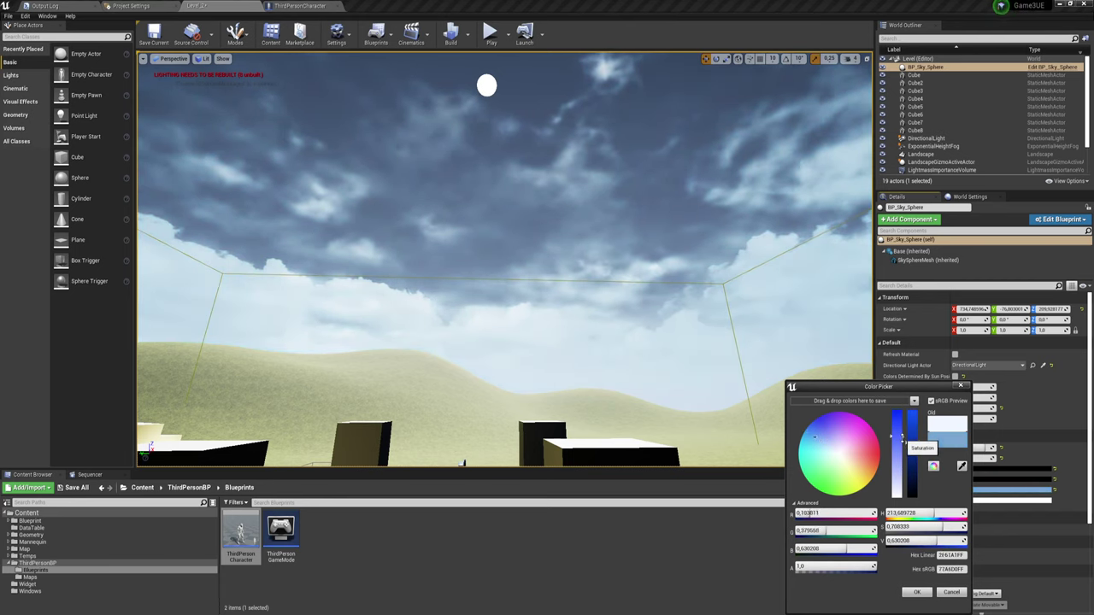
drag(810, 462, 801, 464)
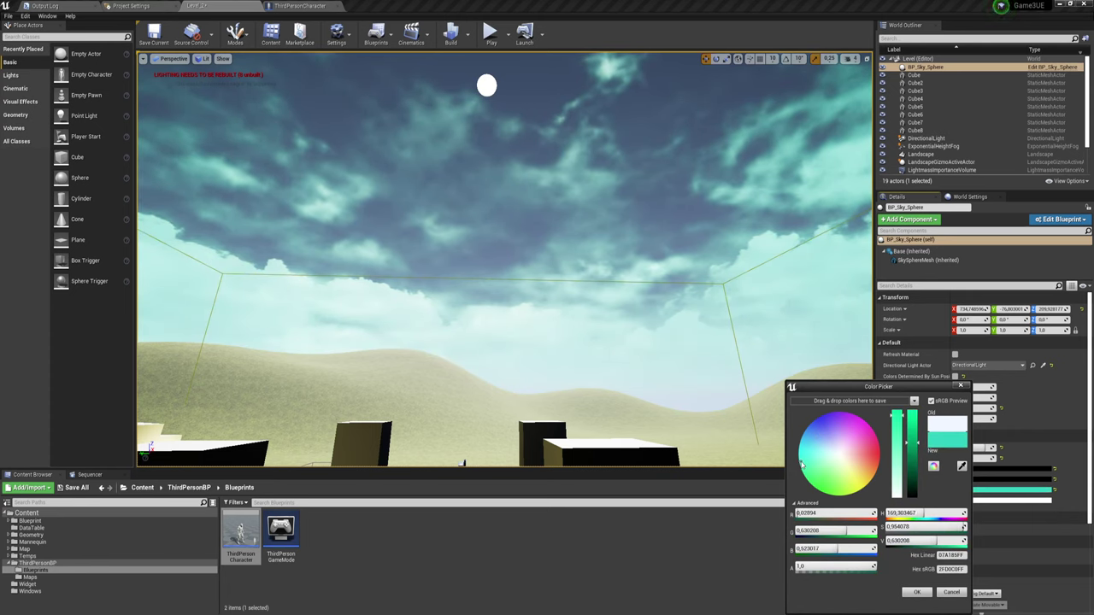
drag(918, 441, 913, 474)
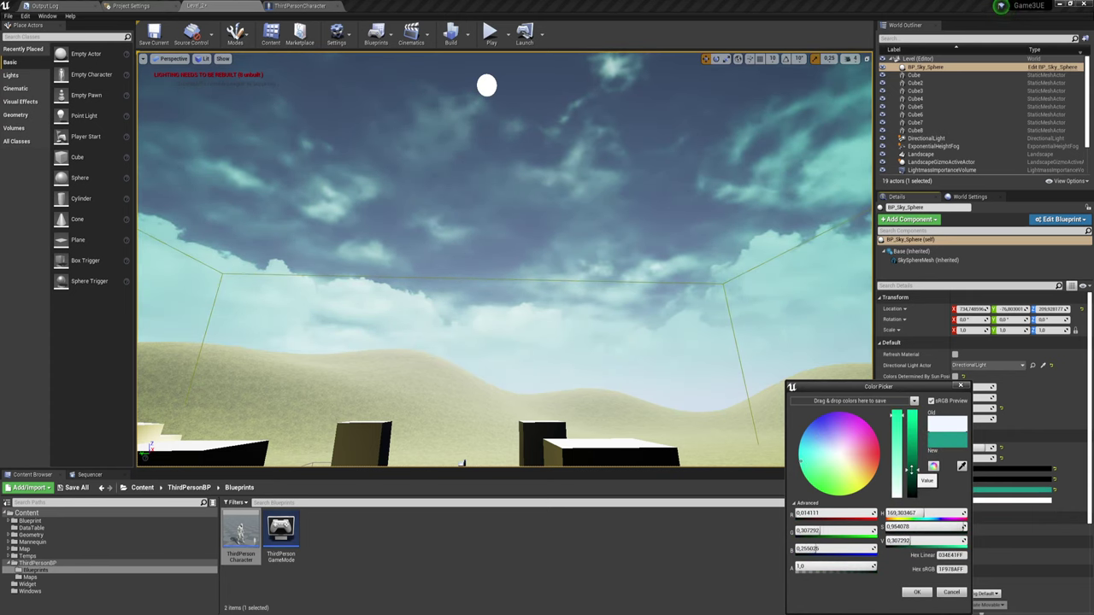
click(811, 441)
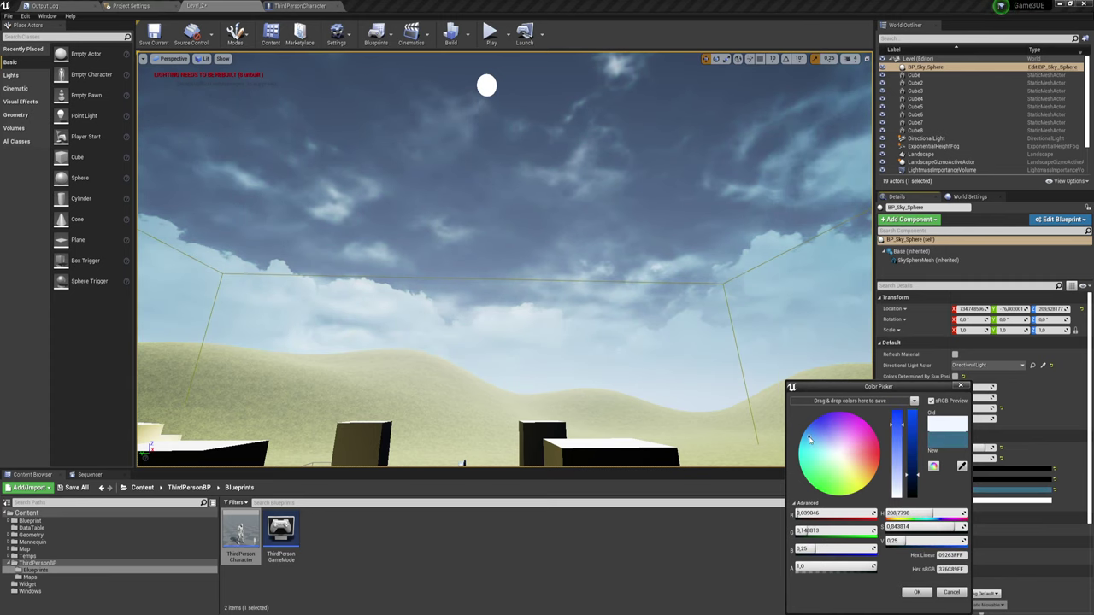
drag(808, 440, 809, 435)
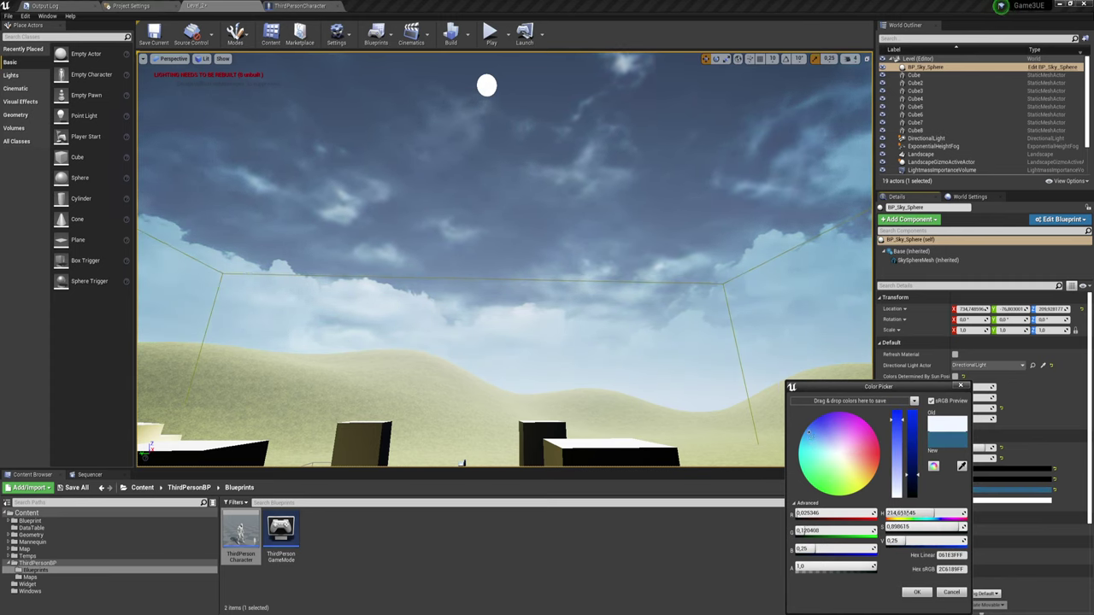
click(917, 592)
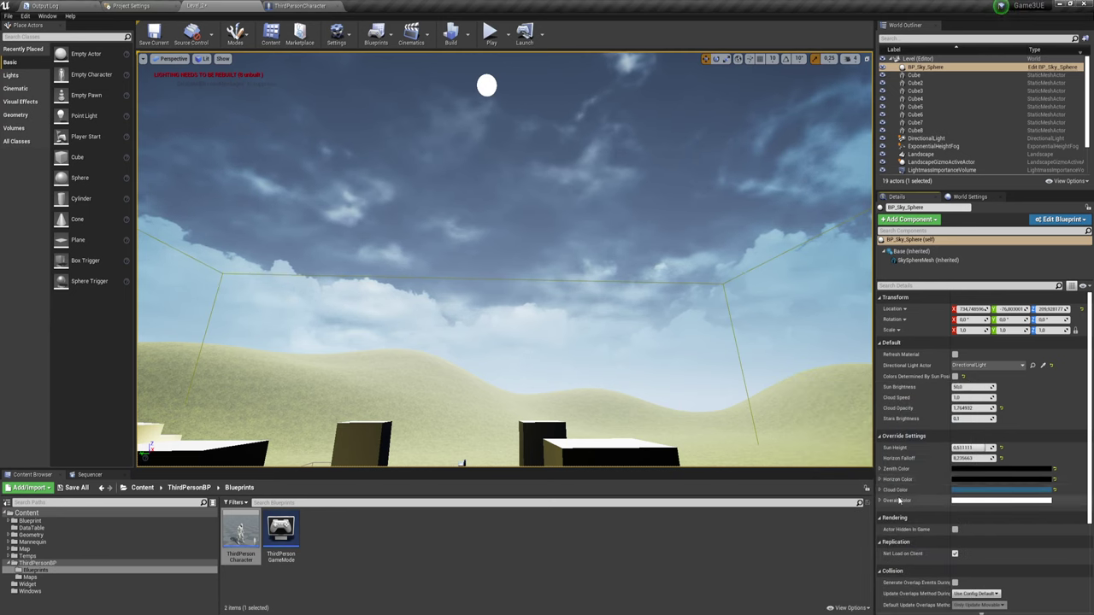
Step: Tint the sky's Overall Color pale blue with Value lowered to about 0.57, then inspect the result
click(989, 501)
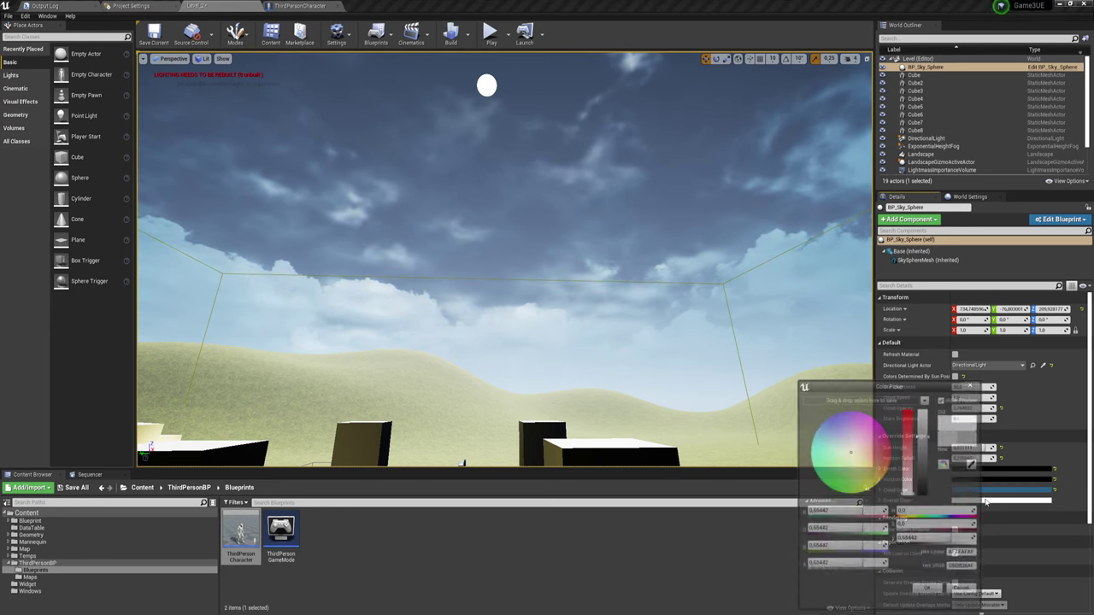
click(849, 430)
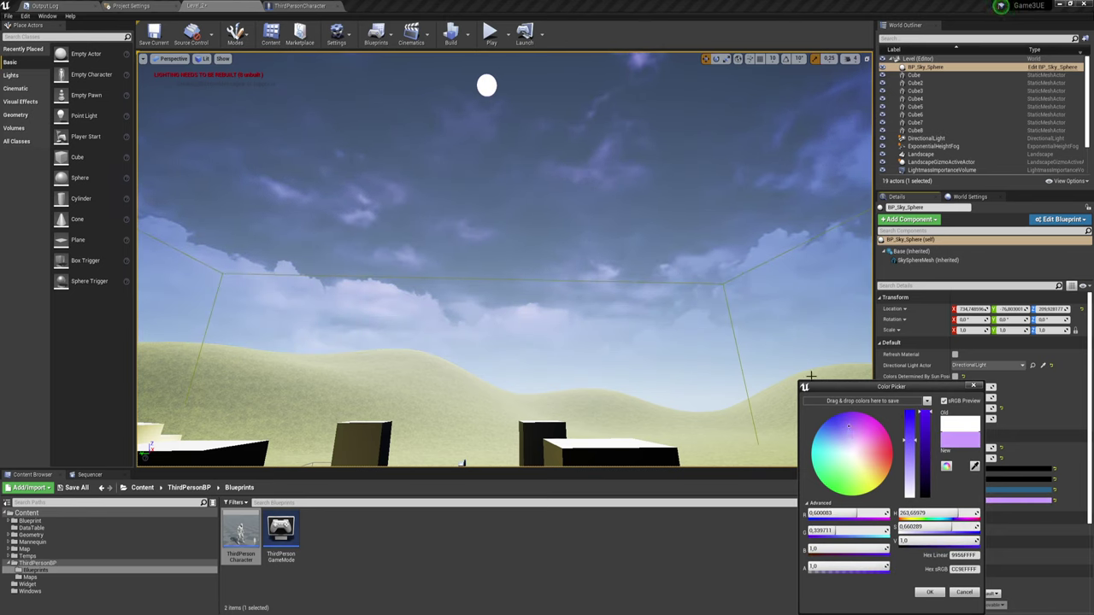
mouse_move(849, 427)
mouse_down()
mouse_move(846, 450)
mouse_move(844, 441)
mouse_up()
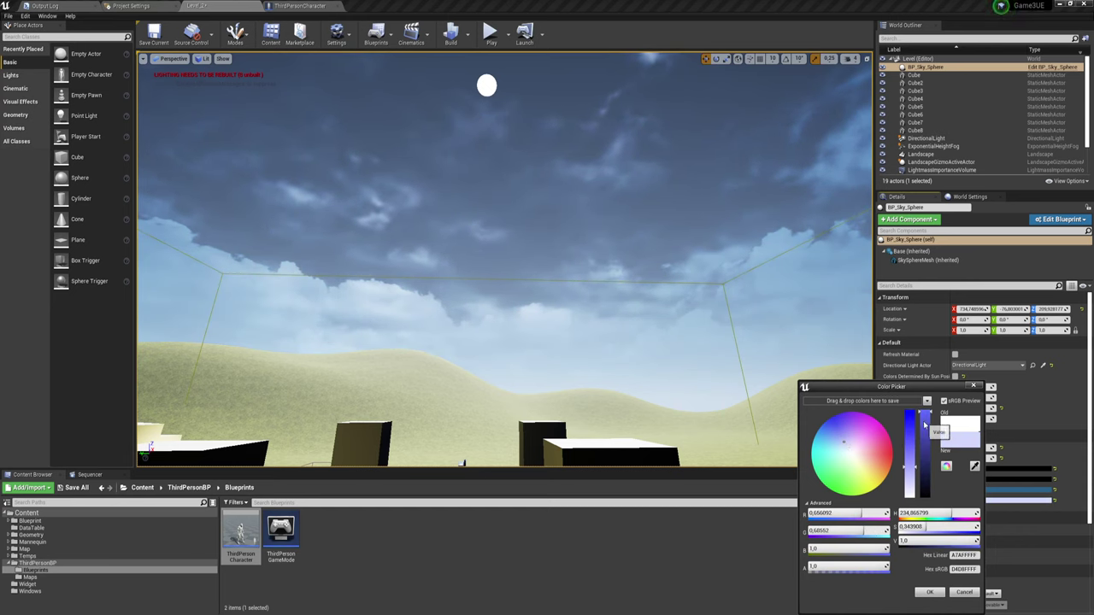
drag(924, 425, 930, 445)
click(930, 592)
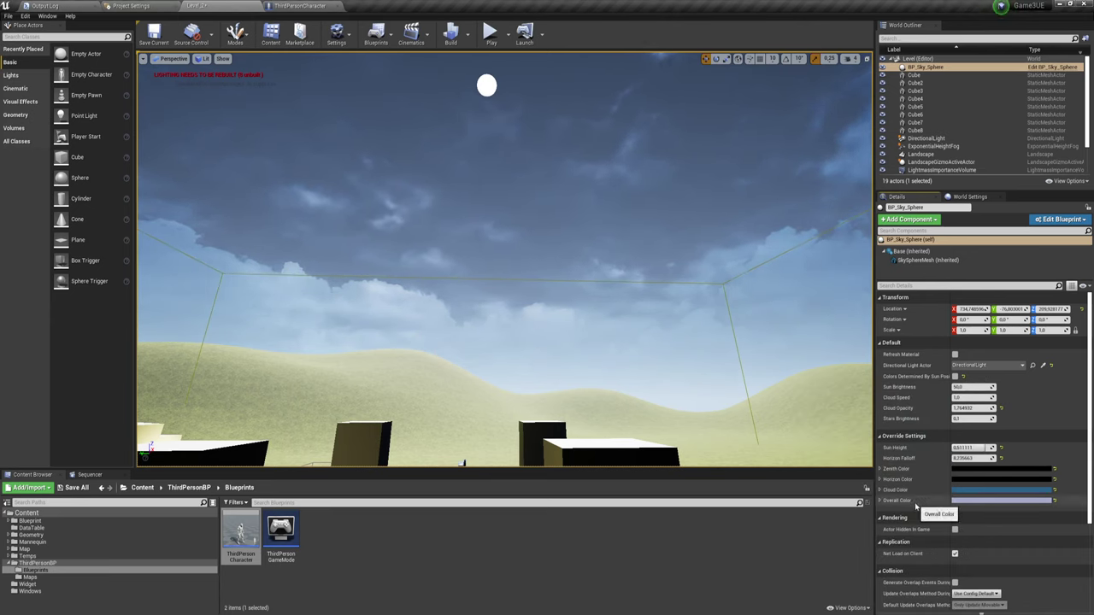
right_drag(616, 234, 617, 234)
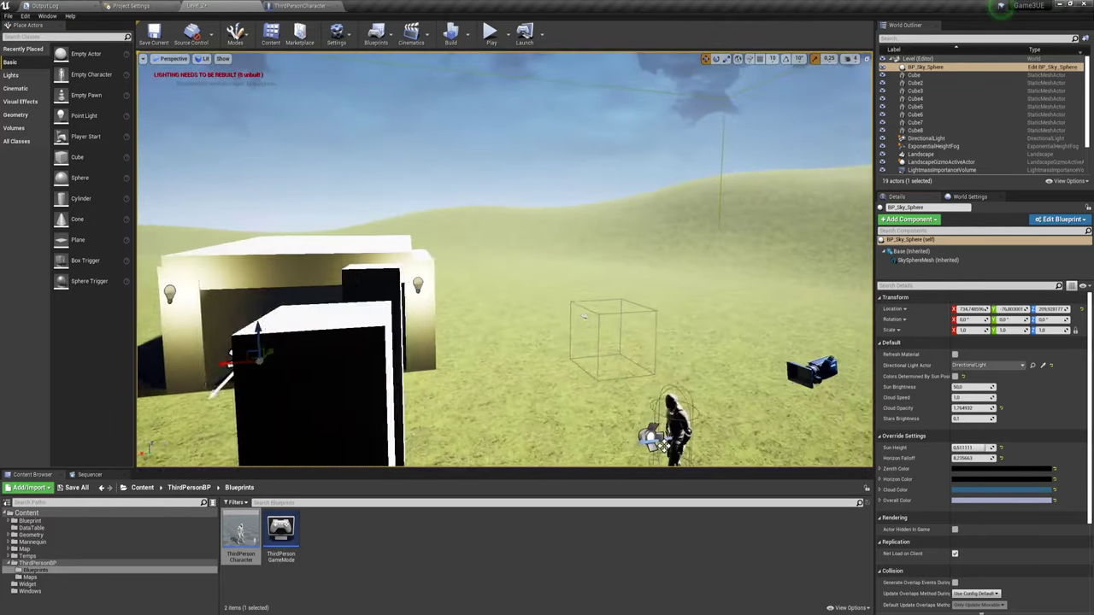
right_drag(555, 176, 556, 175)
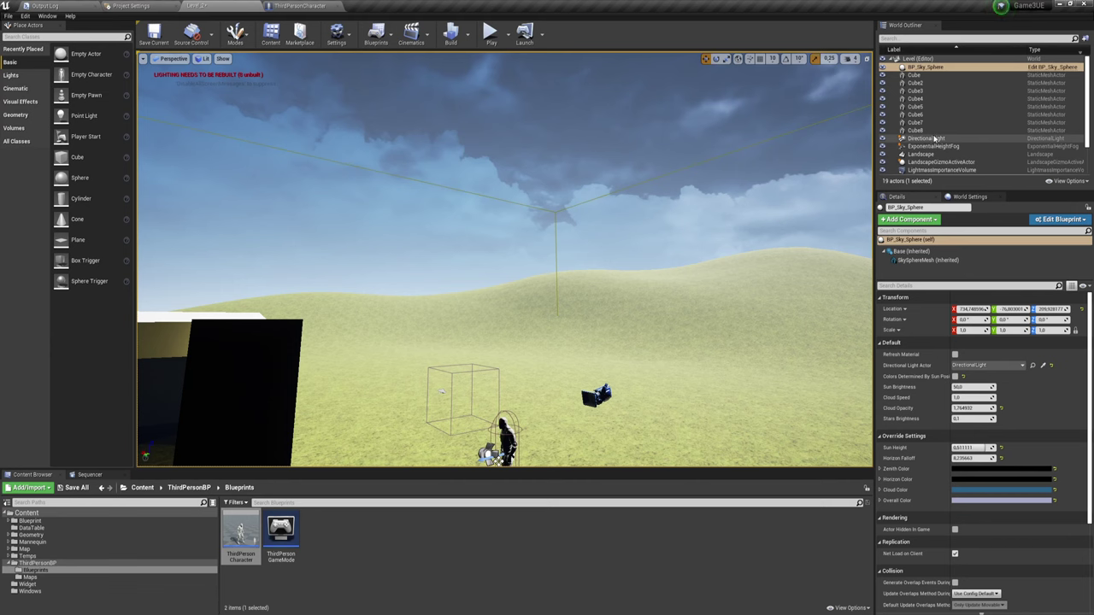
Step: Select the DirectionalLight and set its Intensity to 1, framing the lit arch and pillars
click(925, 139)
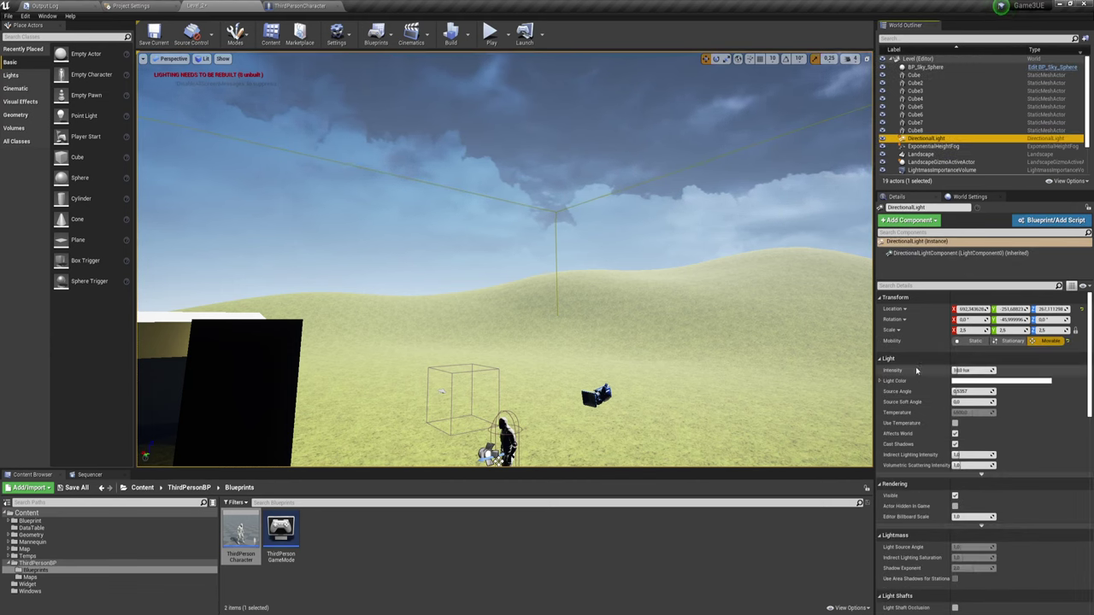
click(974, 371)
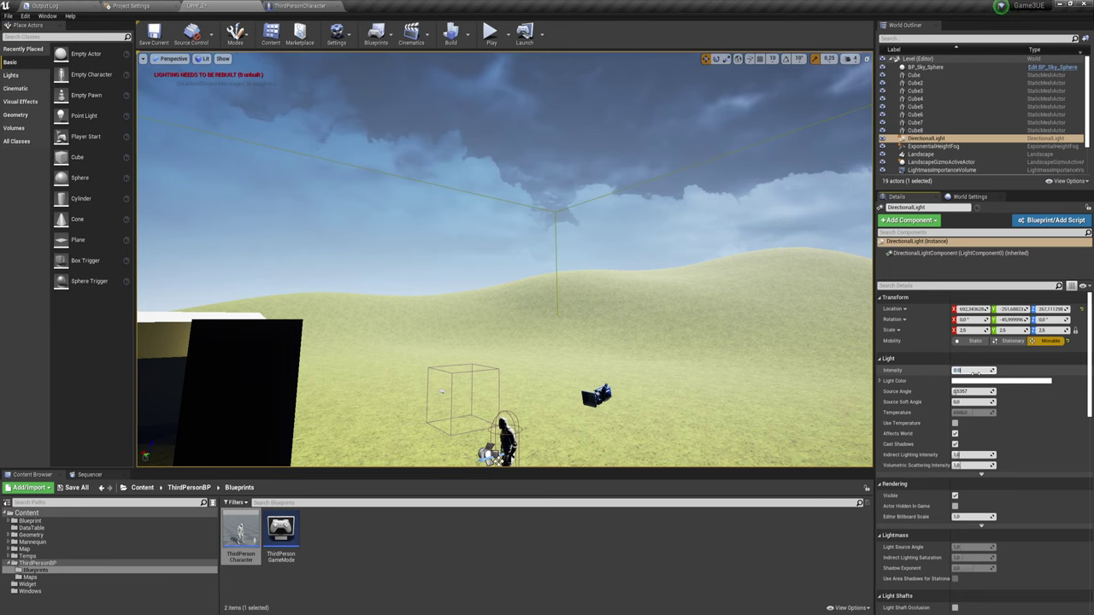
text(1)
key(Return)
key(f)
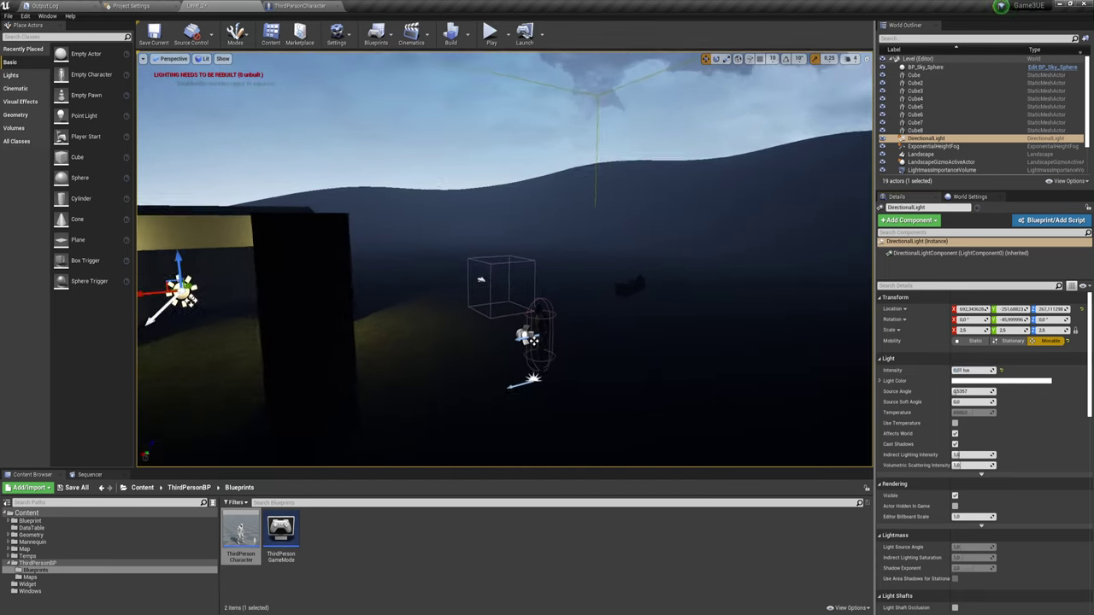
right_drag(656, 256, 656, 256)
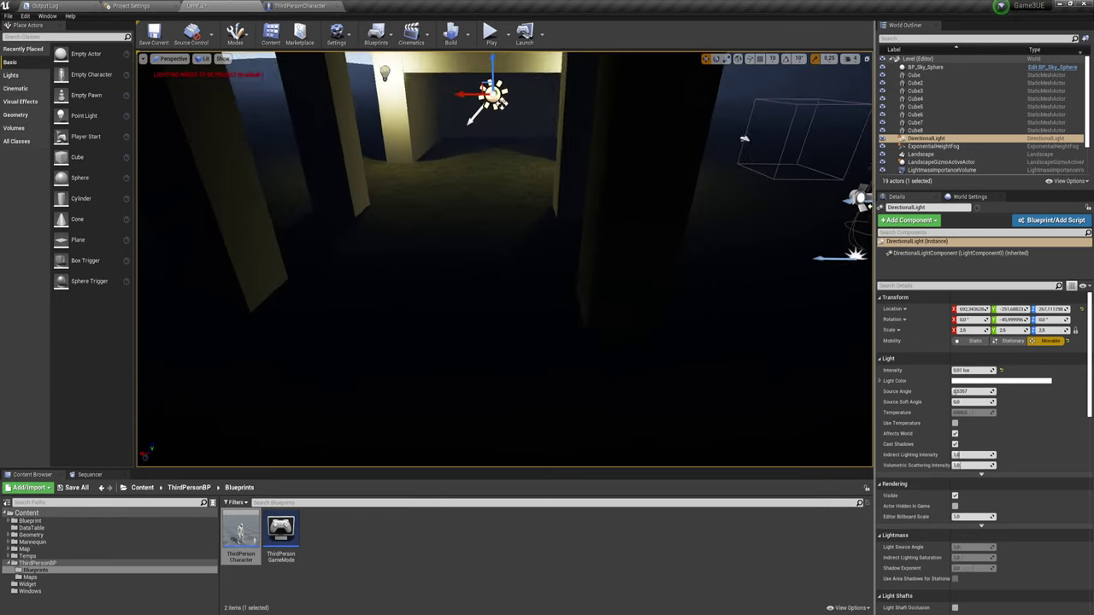
Step: Give the light a darker lavender colour and raise its intensity to about 39,495 lux
click(968, 385)
drag(820, 445, 825, 431)
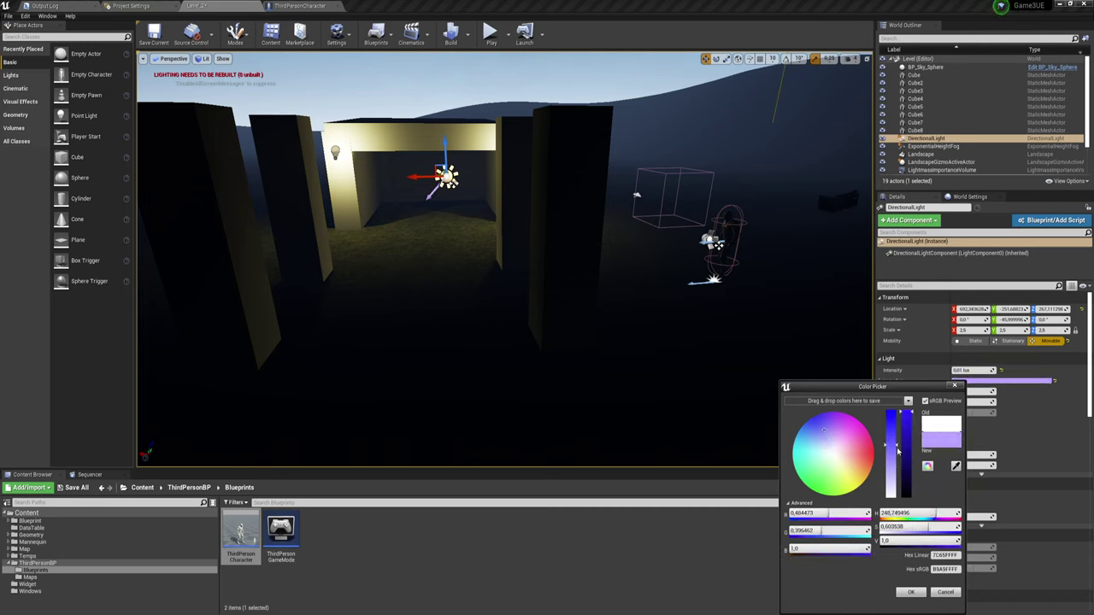
drag(908, 445, 909, 472)
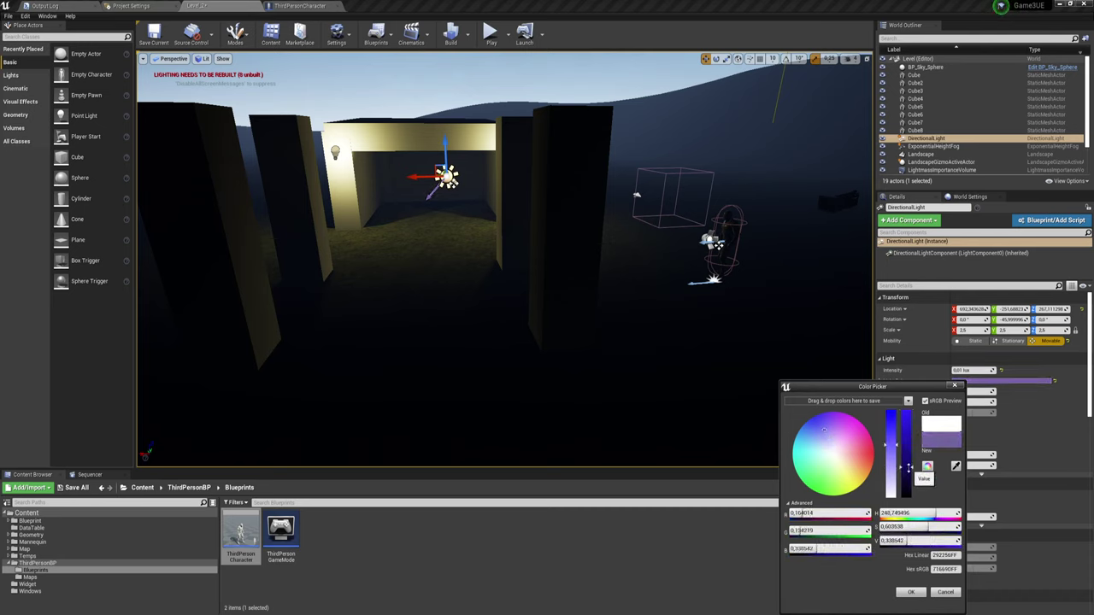
click(911, 592)
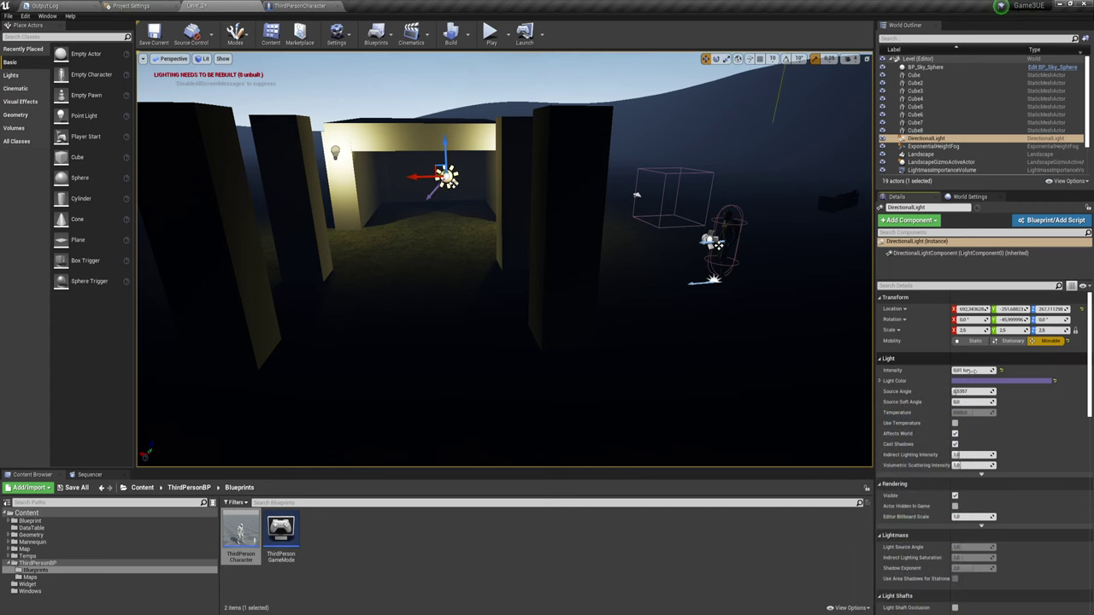
drag(971, 370, 983, 370)
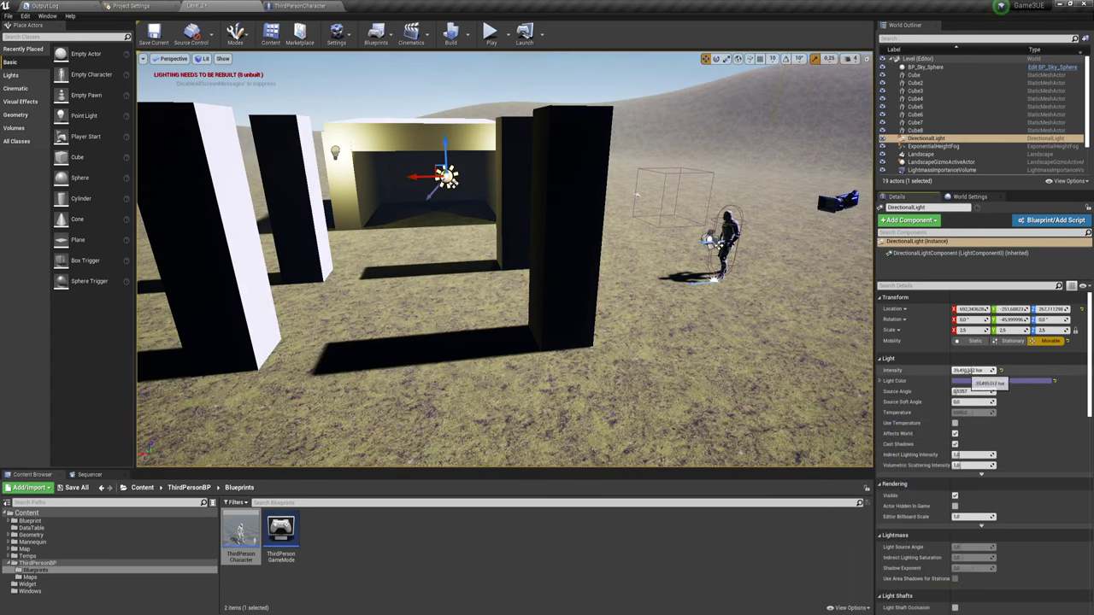
drag(975, 373, 977, 382)
Step: Rework the light colour into a dark, desaturated purple
click(977, 382)
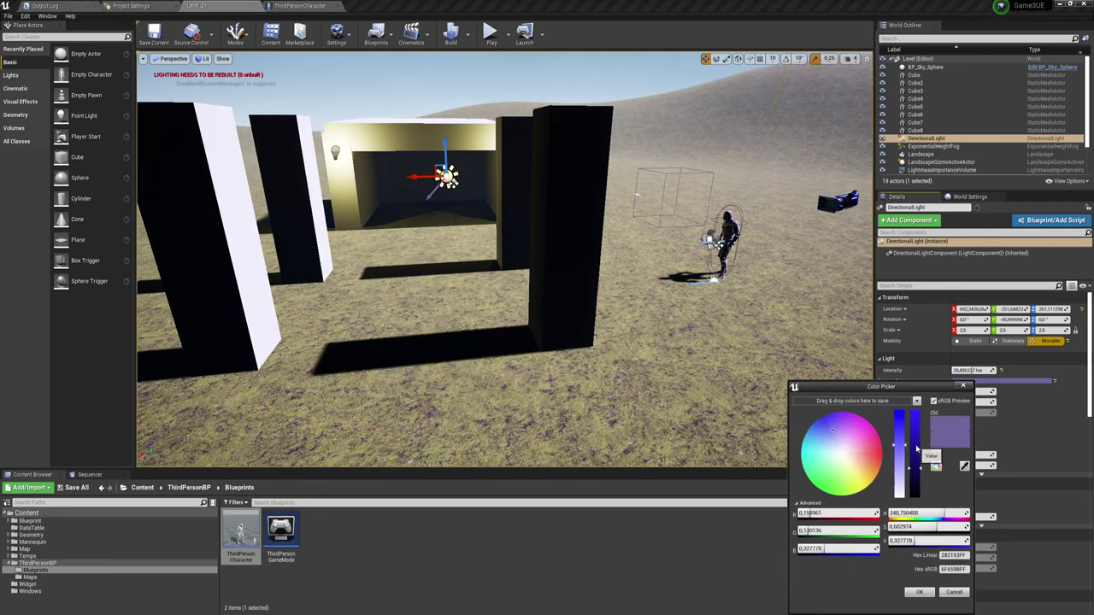
drag(918, 447, 916, 493)
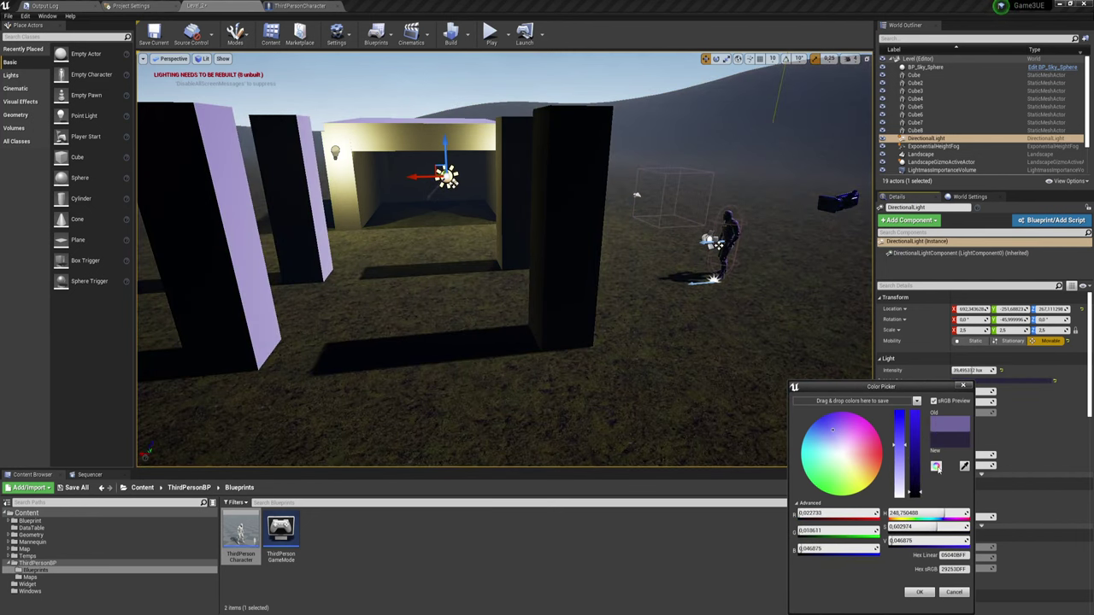
drag(900, 444, 905, 411)
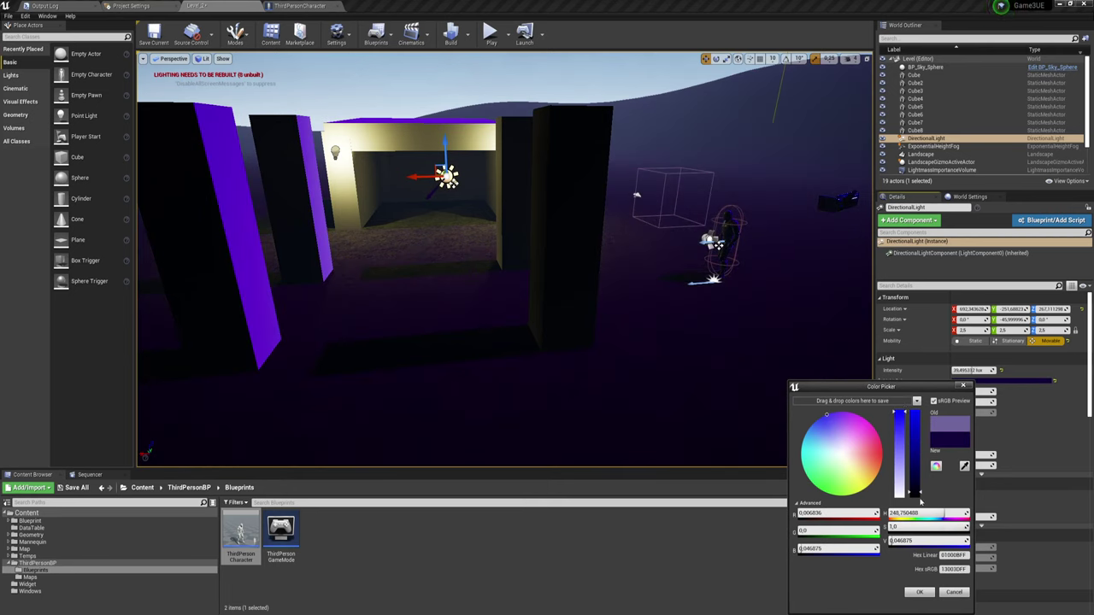
drag(920, 502, 919, 495)
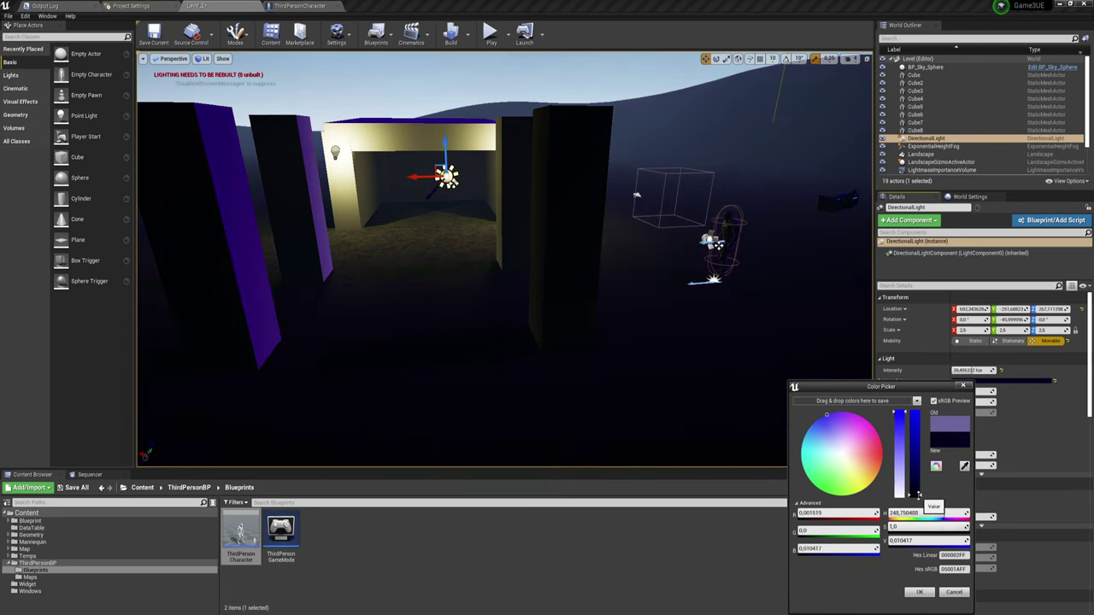
right_drag(504, 256, 513, 256)
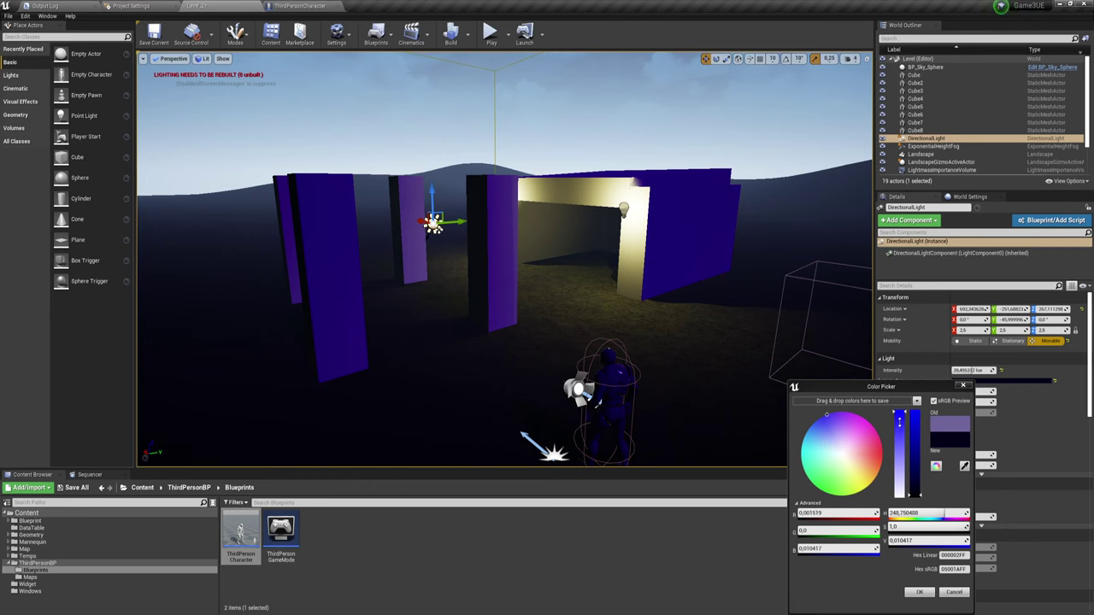
drag(899, 417, 898, 448)
drag(921, 489, 922, 495)
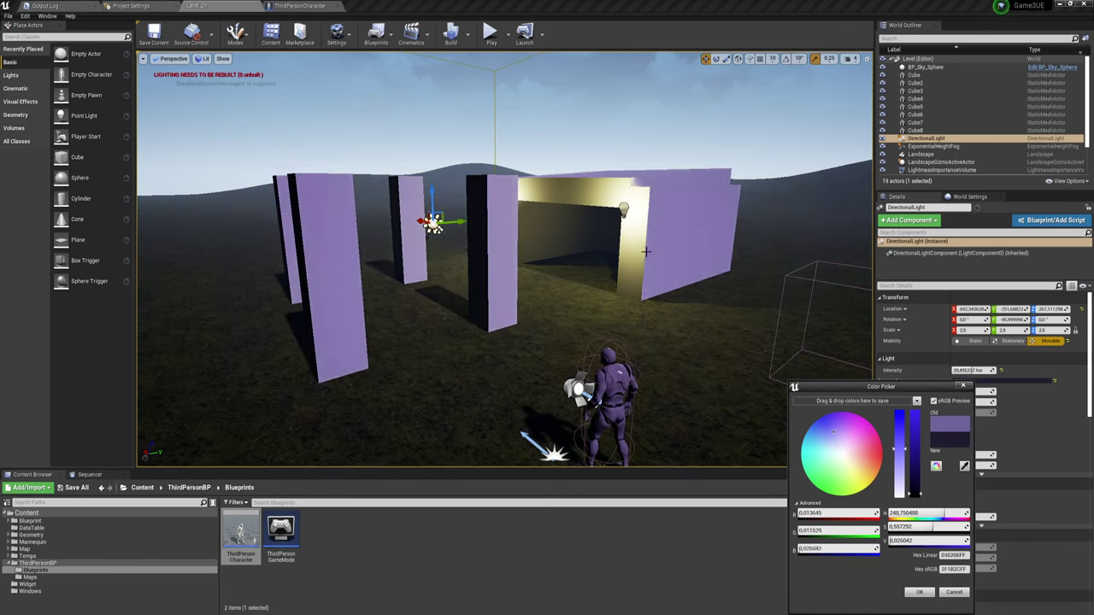
drag(915, 497, 914, 498)
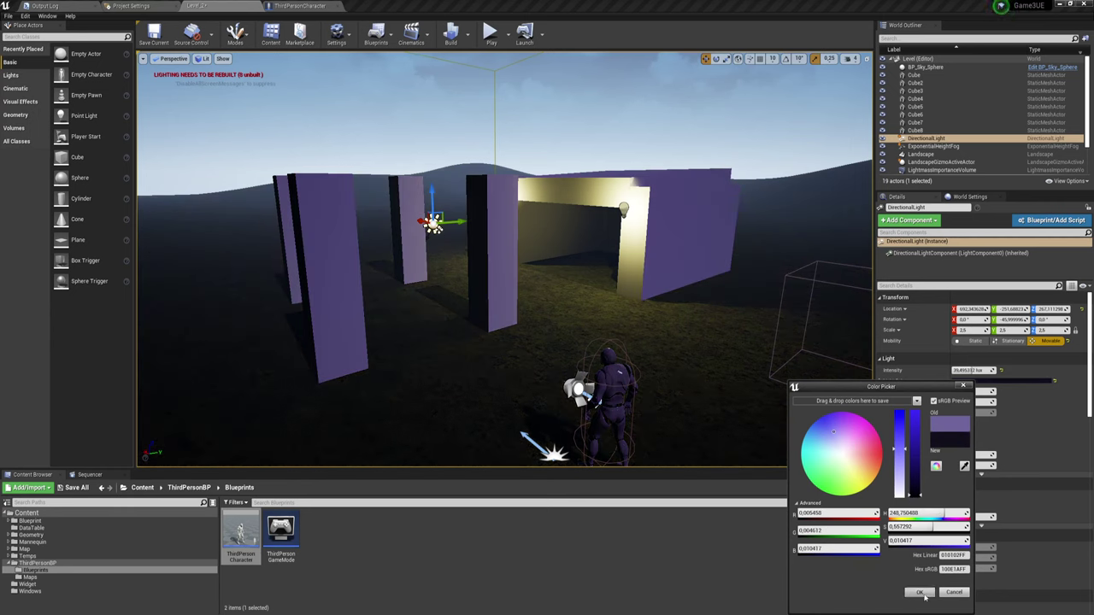
click(924, 596)
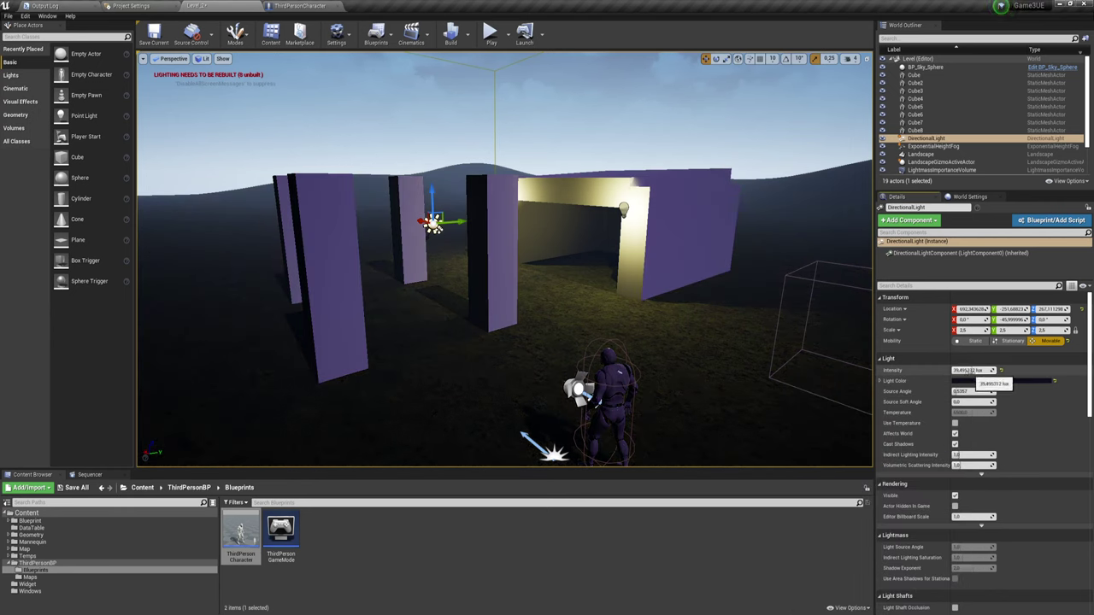
Step: Scrub the DirectionalLight Intensity down to about 3.61 lux, then briefly play-test the level
drag(970, 370, 949, 370)
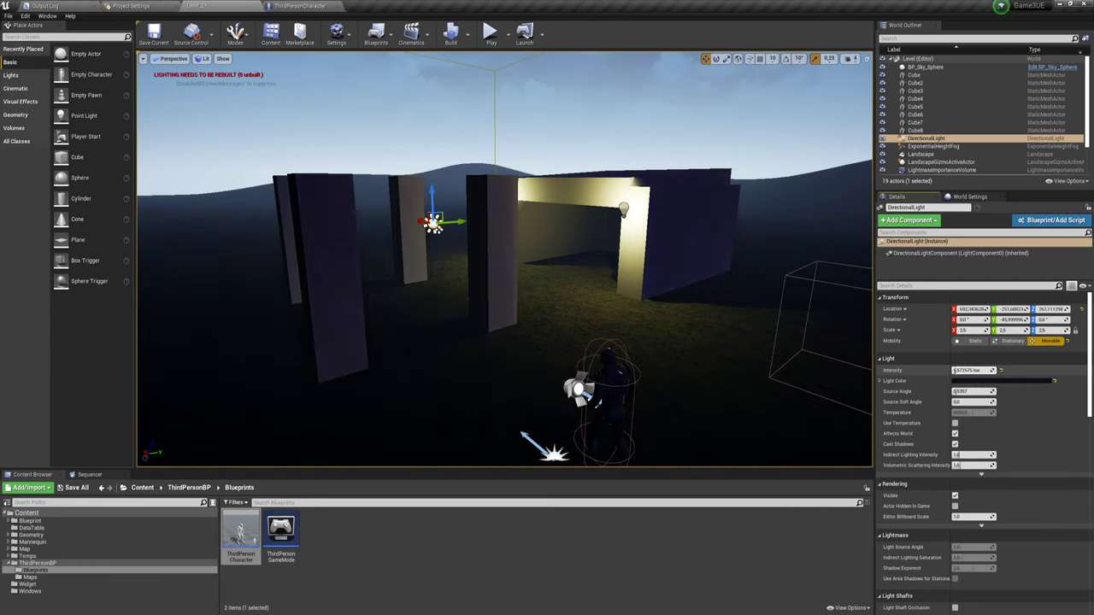
drag(975, 370, 962, 371)
click(491, 33)
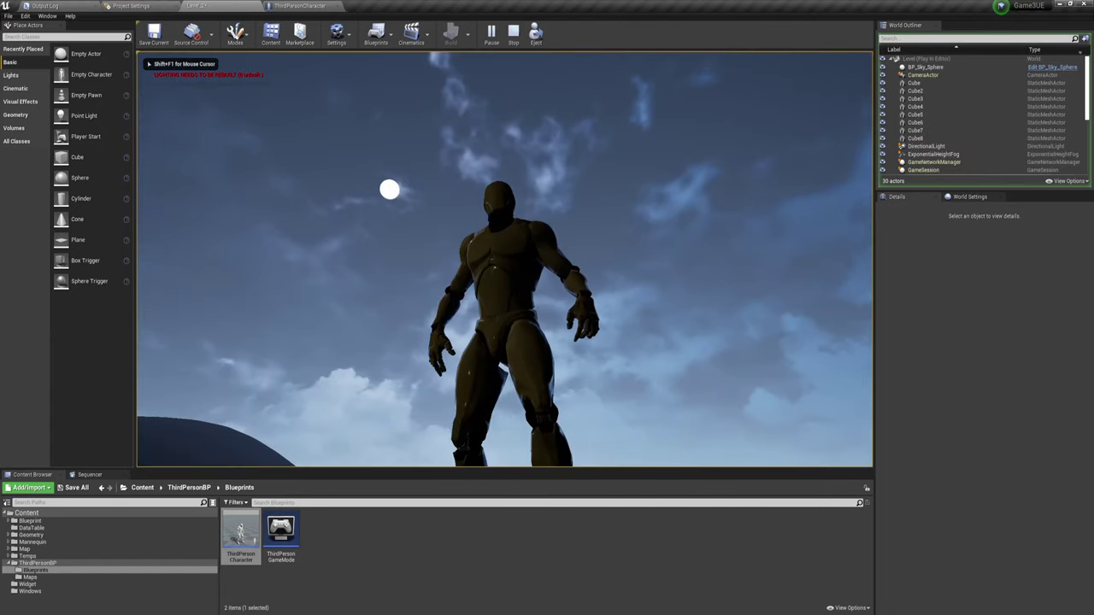
key(Escape)
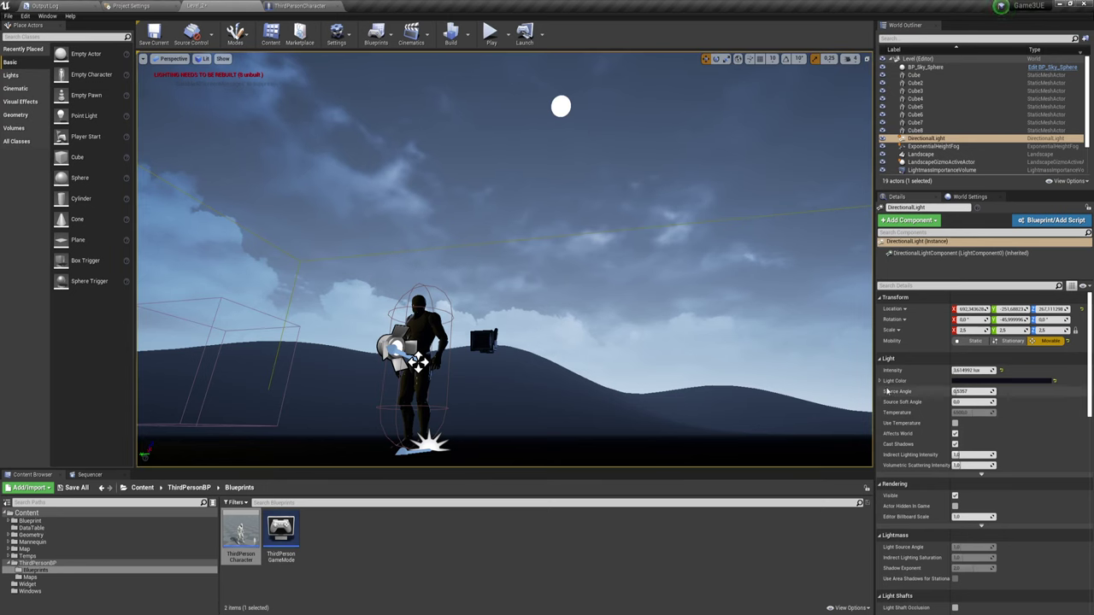
Step: Select BP_Sky_Sphere and tune its Sun Brightness to about 218
click(578, 104)
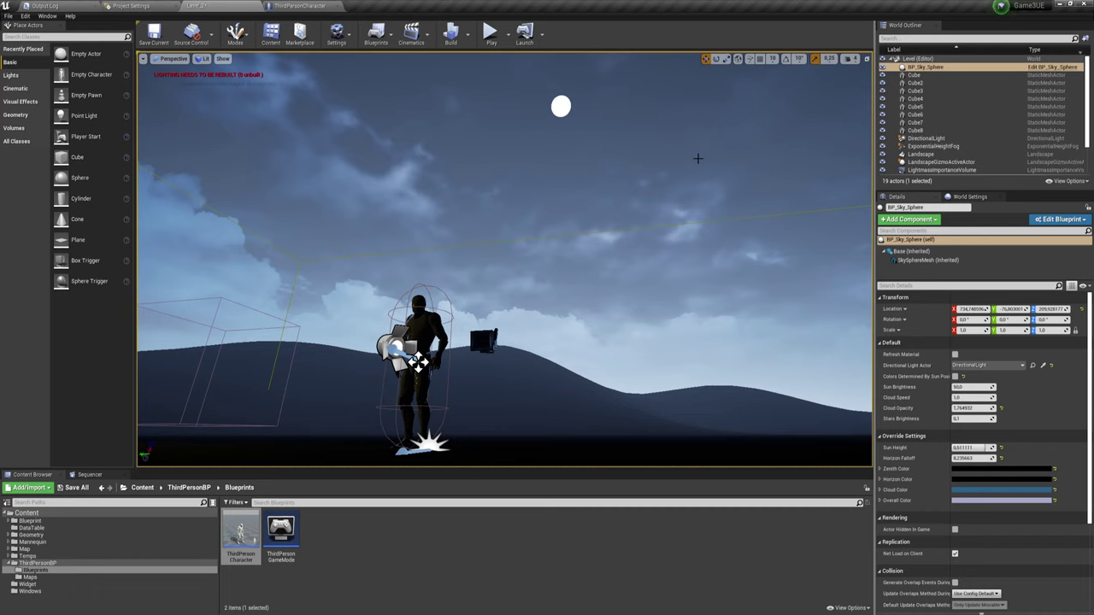
click(959, 387)
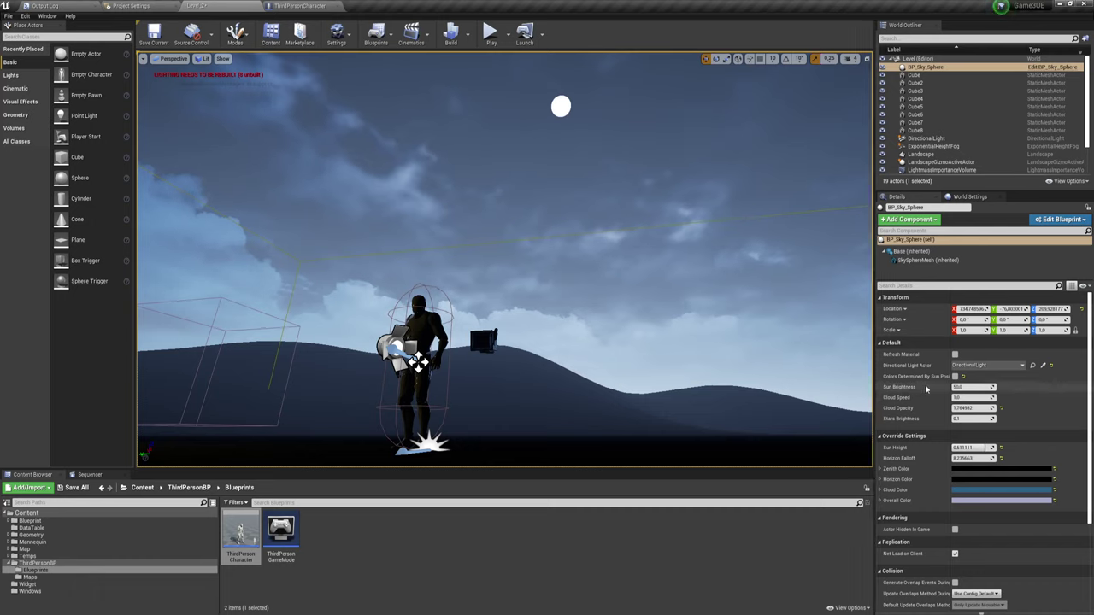
key(Return)
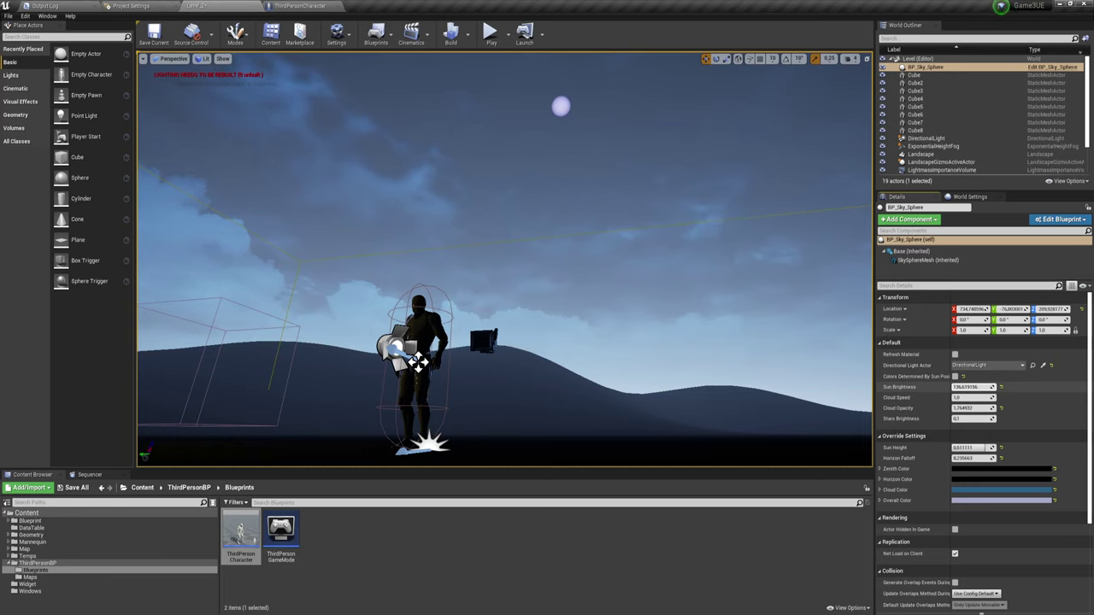
drag(972, 387, 979, 386)
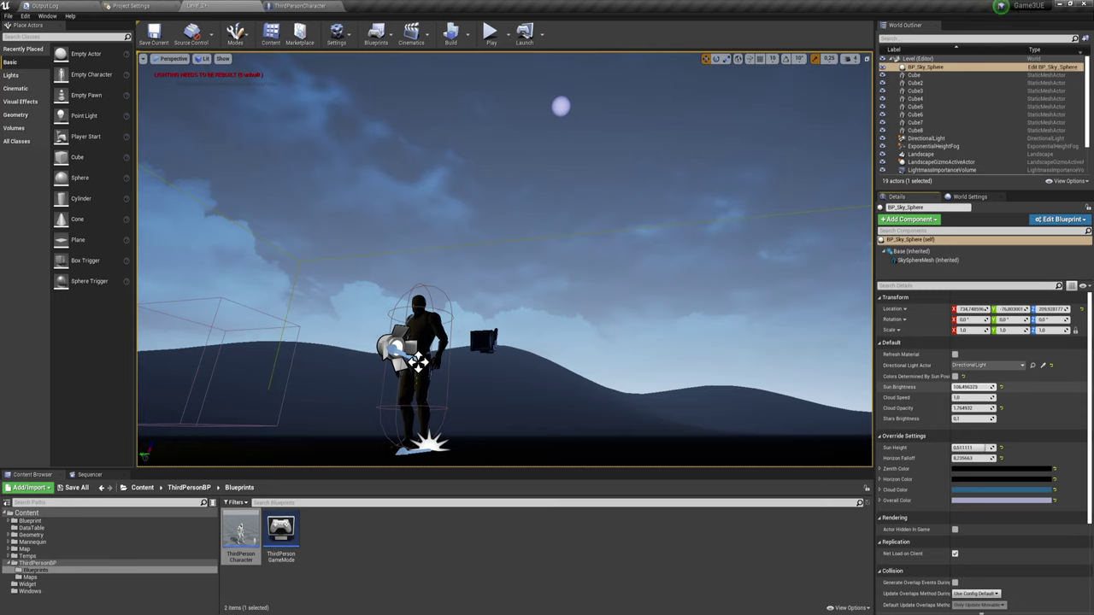
drag(973, 386, 983, 398)
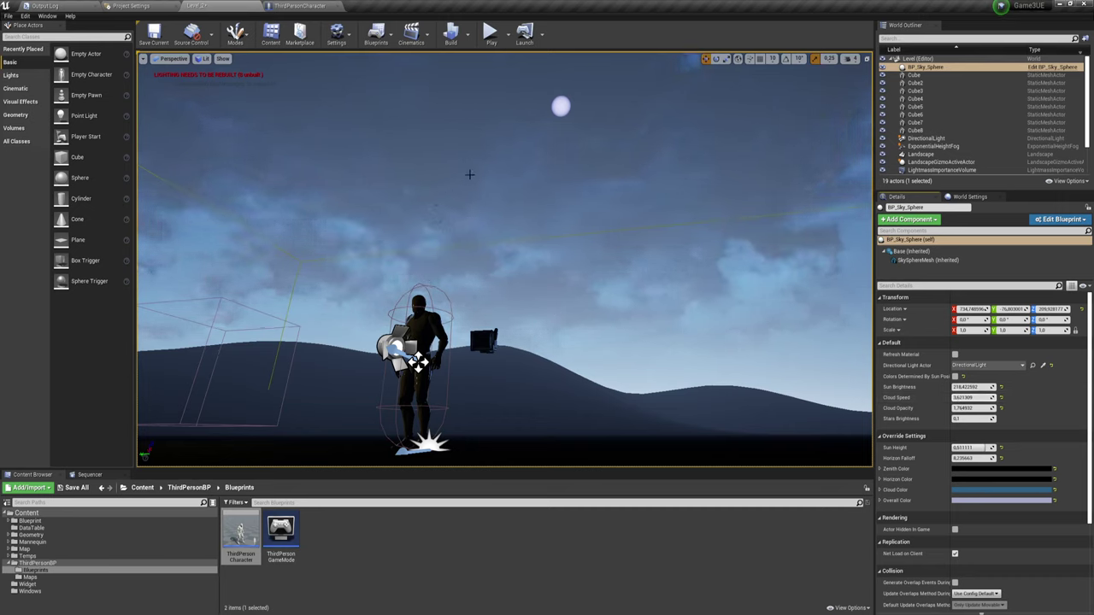
Step: Play-test the level, running the character among the pillars and lit archway before stopping
click(489, 32)
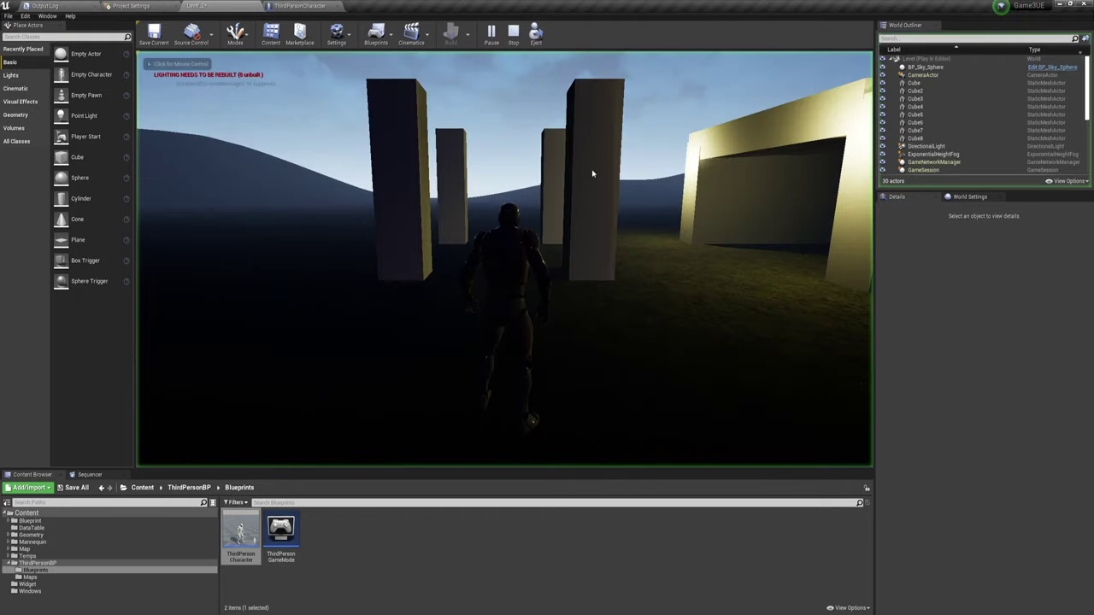
key(w)
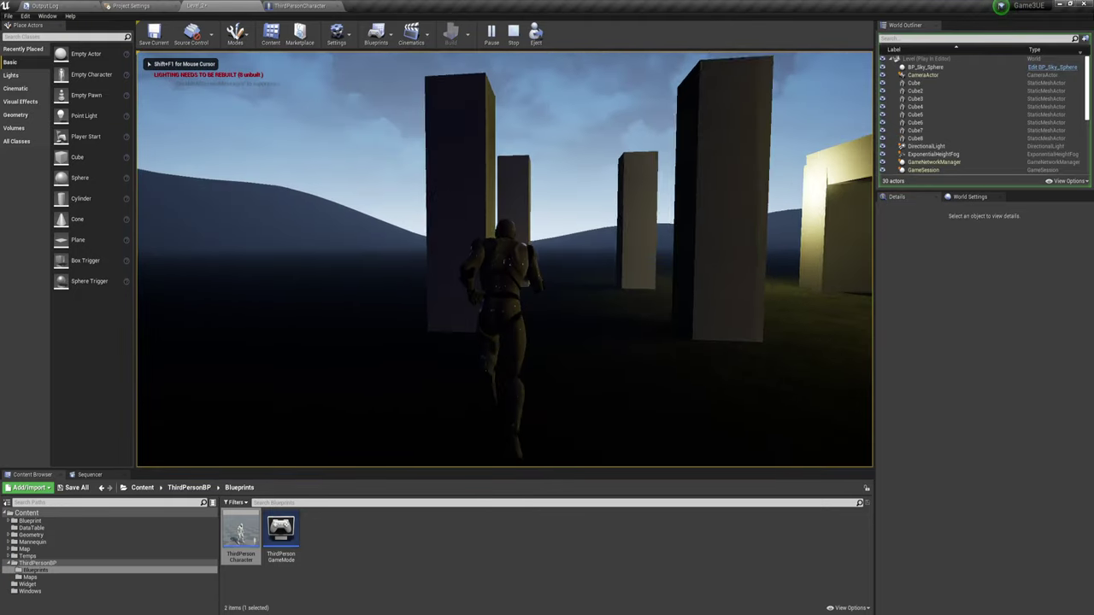
key(w)
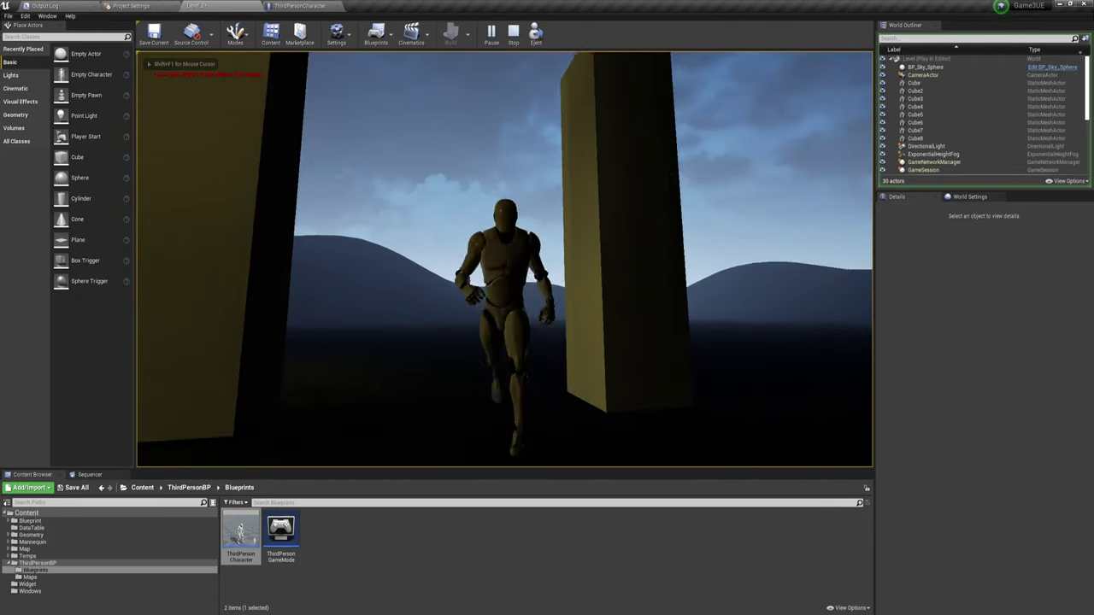
key(w)
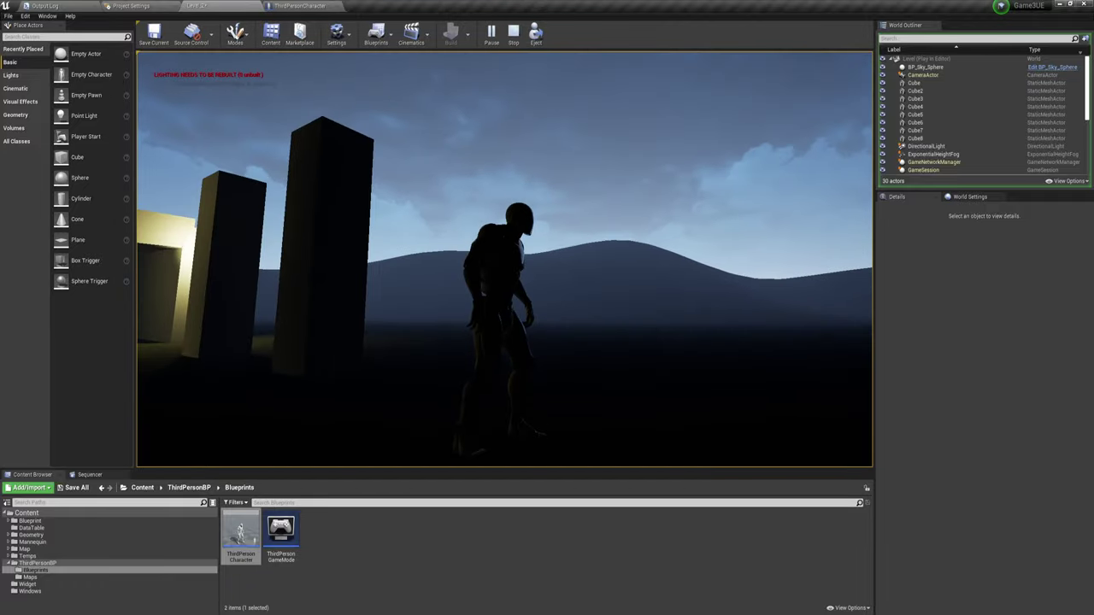
key(w)
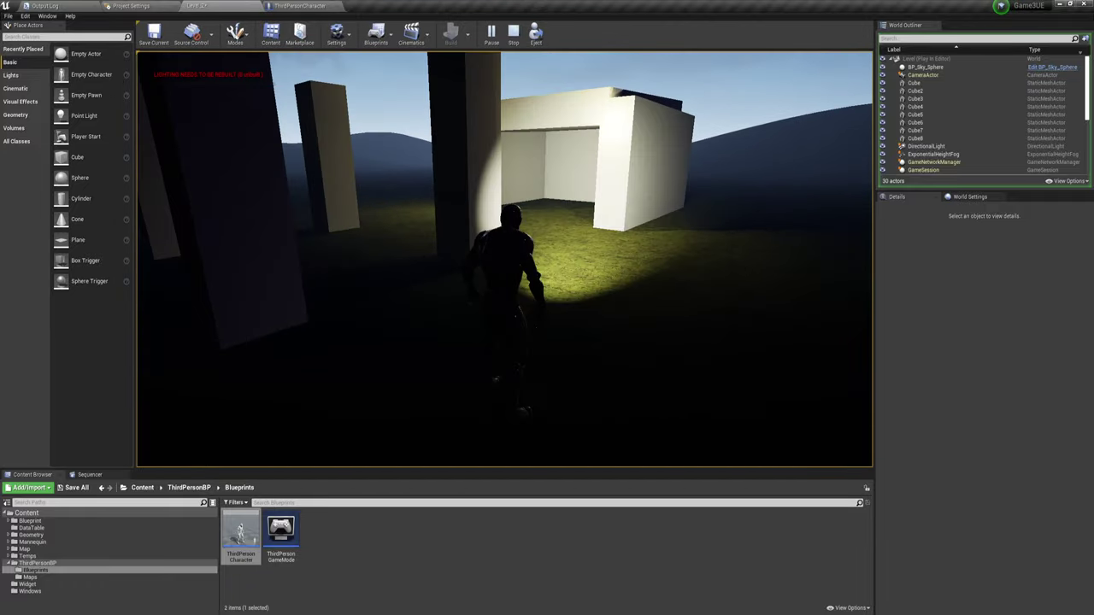
key(w)
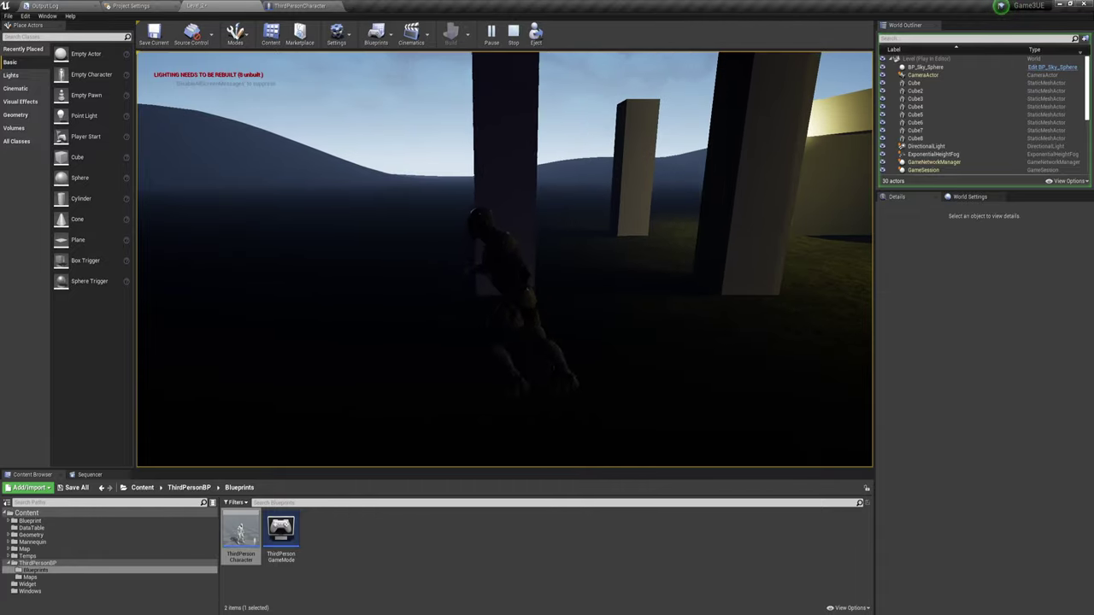
key(w)
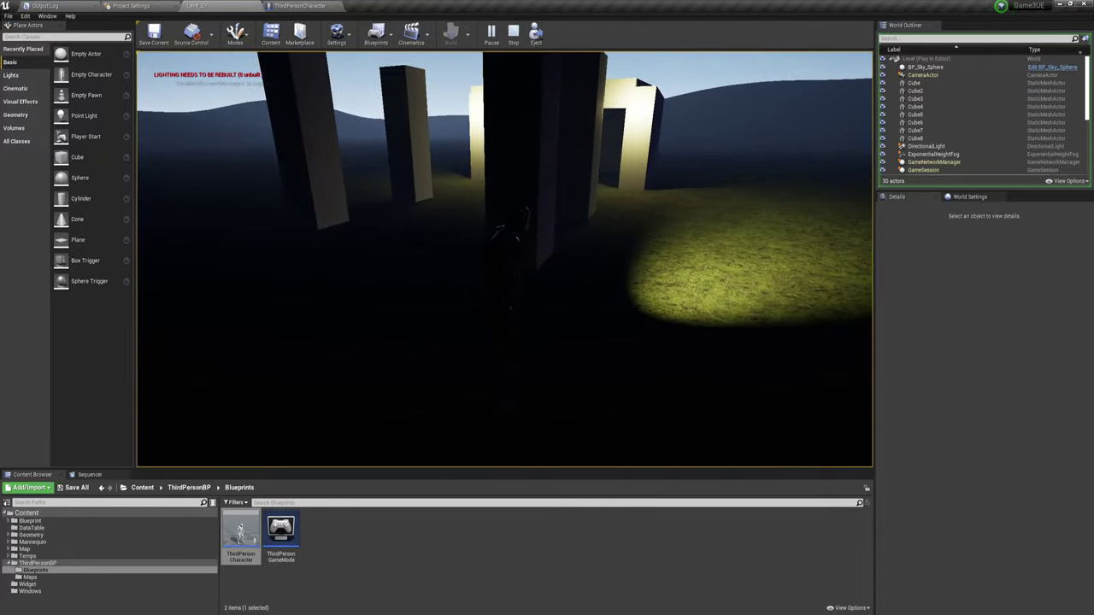
key(Escape)
right_drag(505, 256, 513, 256)
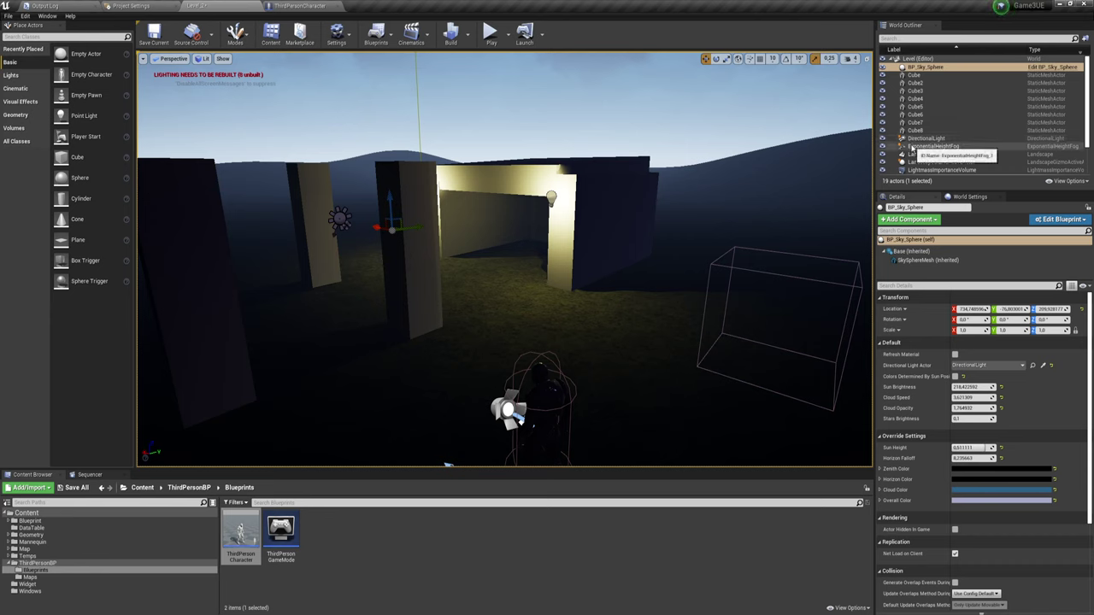
Step: Select and frame ExponentialHeightFog, then bring up its Fog Inscattering Color picker
click(927, 147)
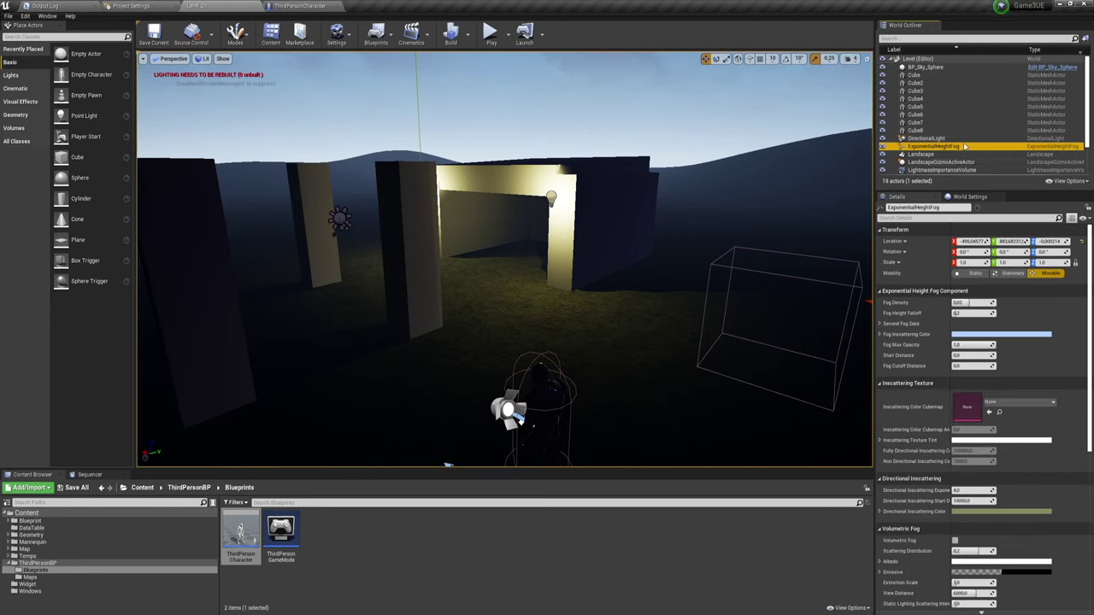
double_click(964, 147)
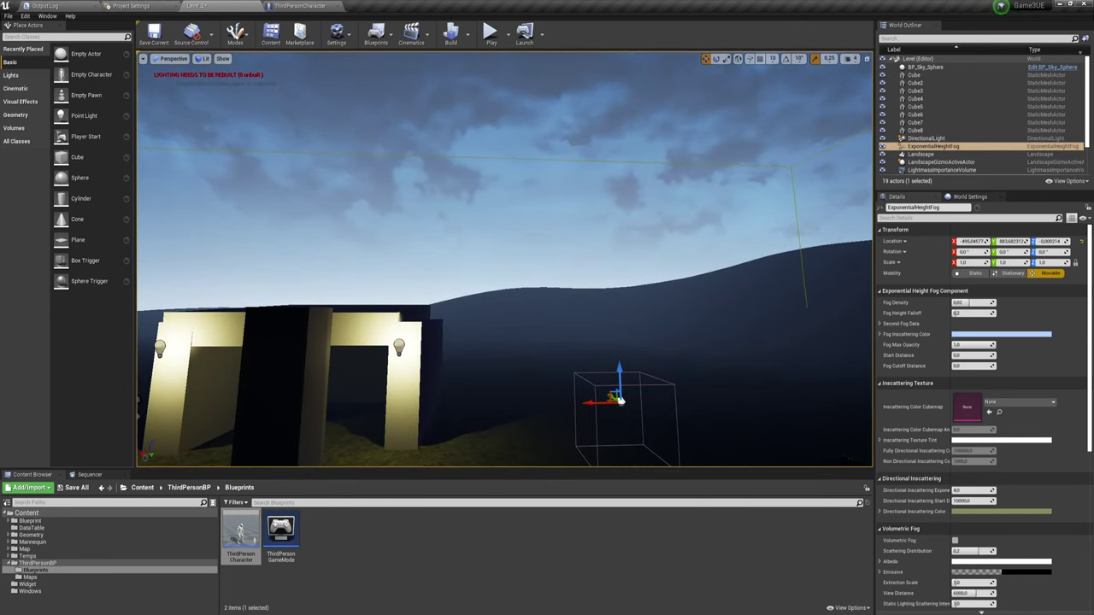
right_drag(581, 333, 582, 333)
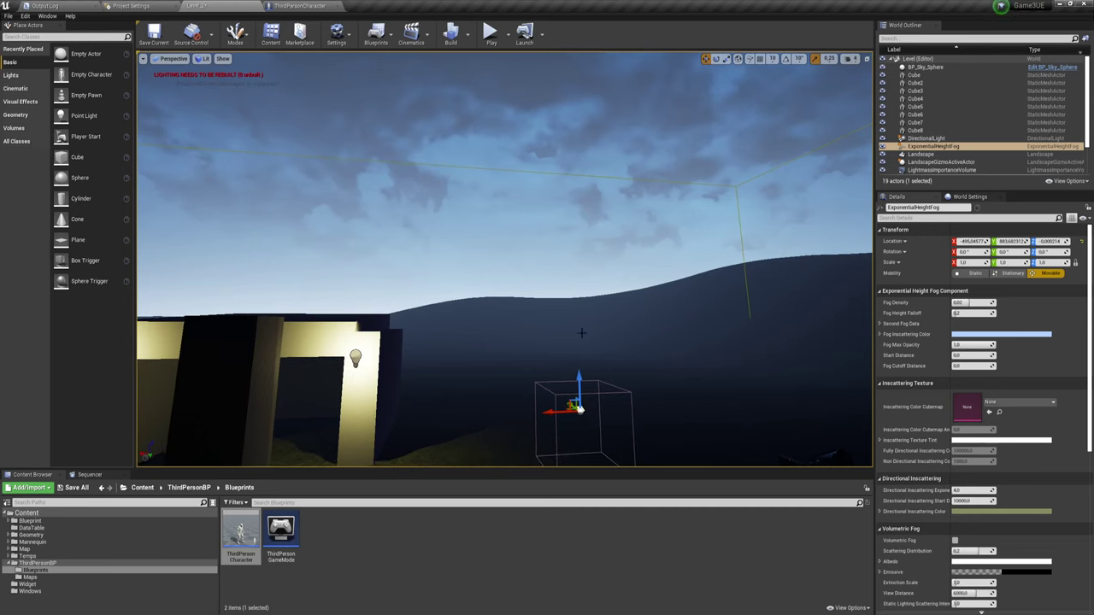
right_drag(629, 322, 642, 312)
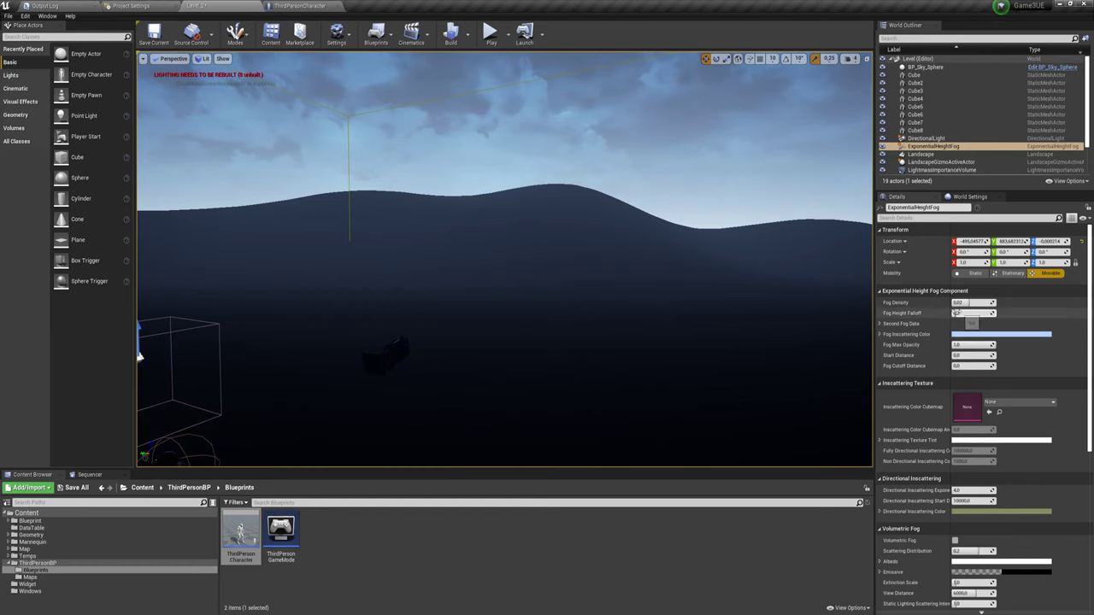
click(1000, 334)
Step: Set the fog inscattering colour to a medium blue (sRGB 2C70AF), value about 0.42
mouse_move(893, 394)
mouse_down()
mouse_move(906, 409)
mouse_move(902, 442)
mouse_move(906, 424)
mouse_up()
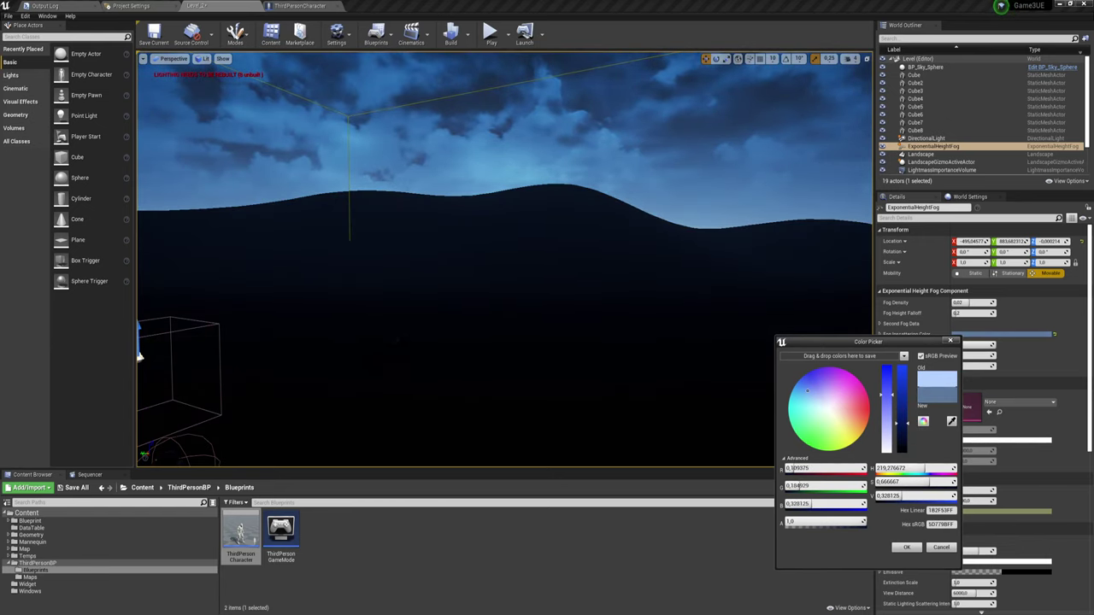
right_drag(140, 355, 692, 453)
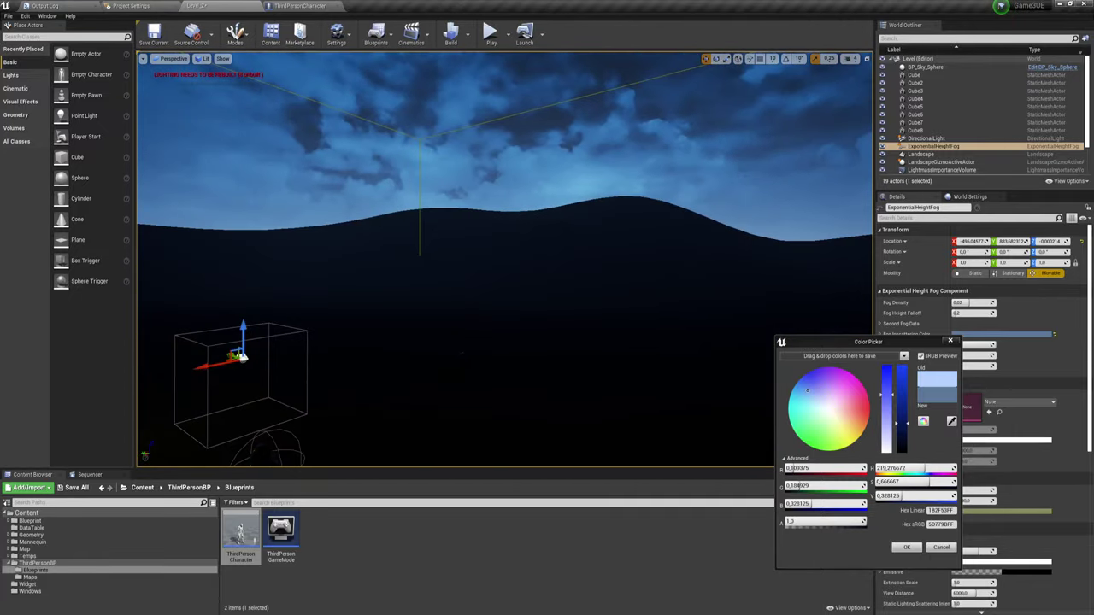
drag(899, 419, 902, 449)
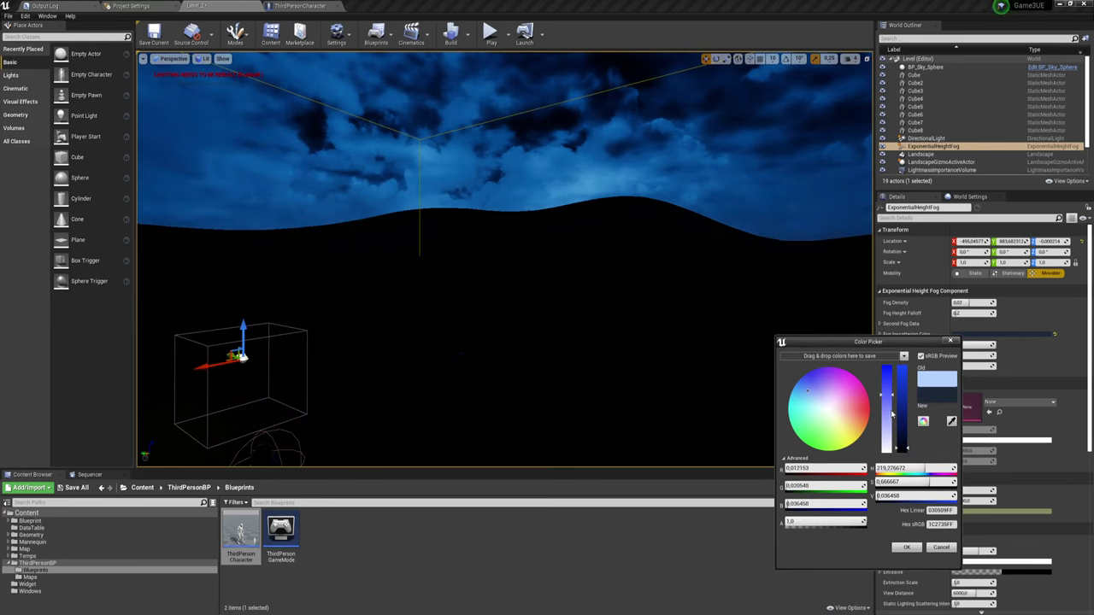
drag(889, 397, 889, 376)
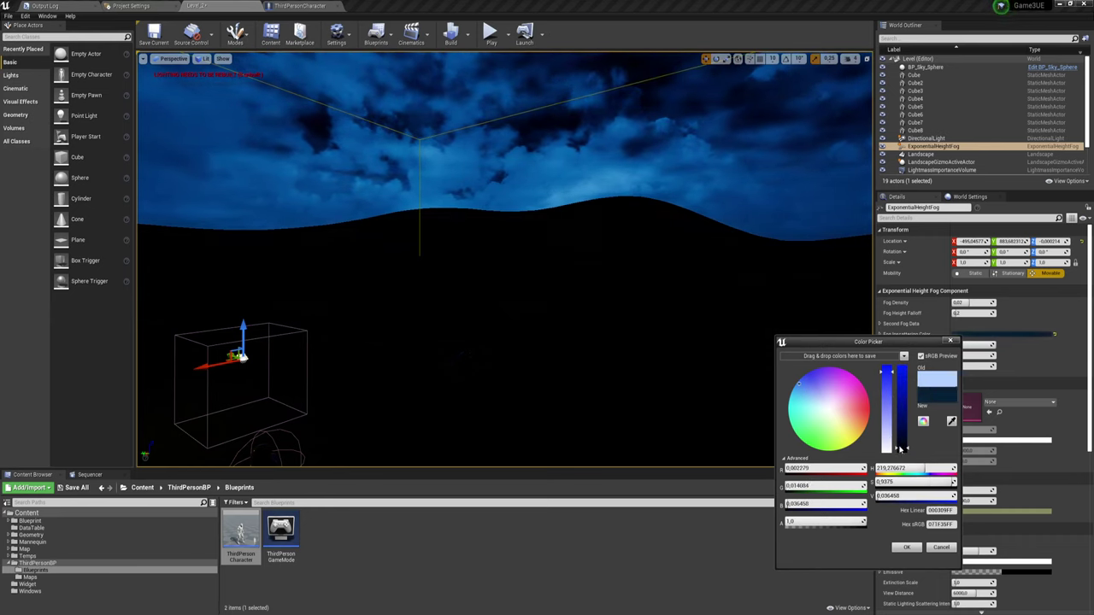
drag(900, 449, 906, 417)
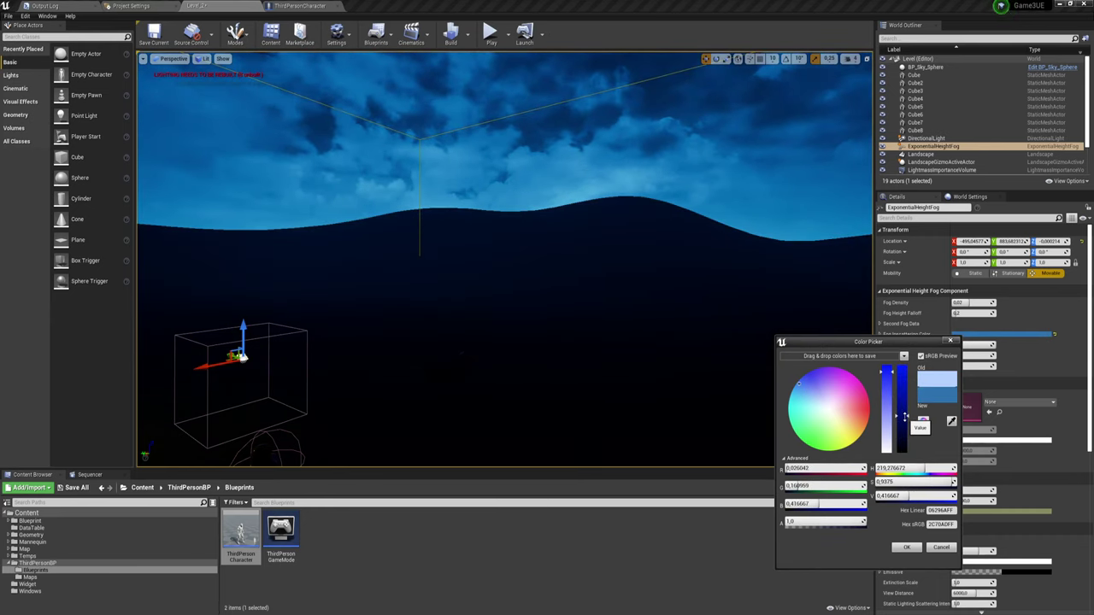
click(908, 548)
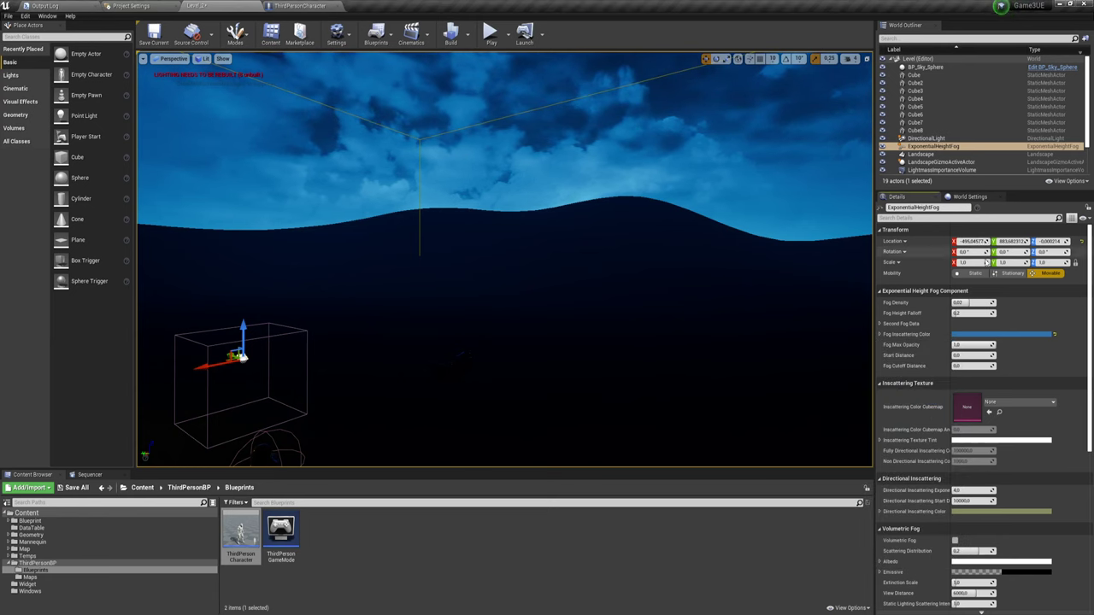
Step: Adjust the fog density to about 0.046 and experiment with the height falloff
mouse_move(973, 303)
mouse_down()
mouse_move(992, 303)
mouse_move(966, 302)
mouse_up()
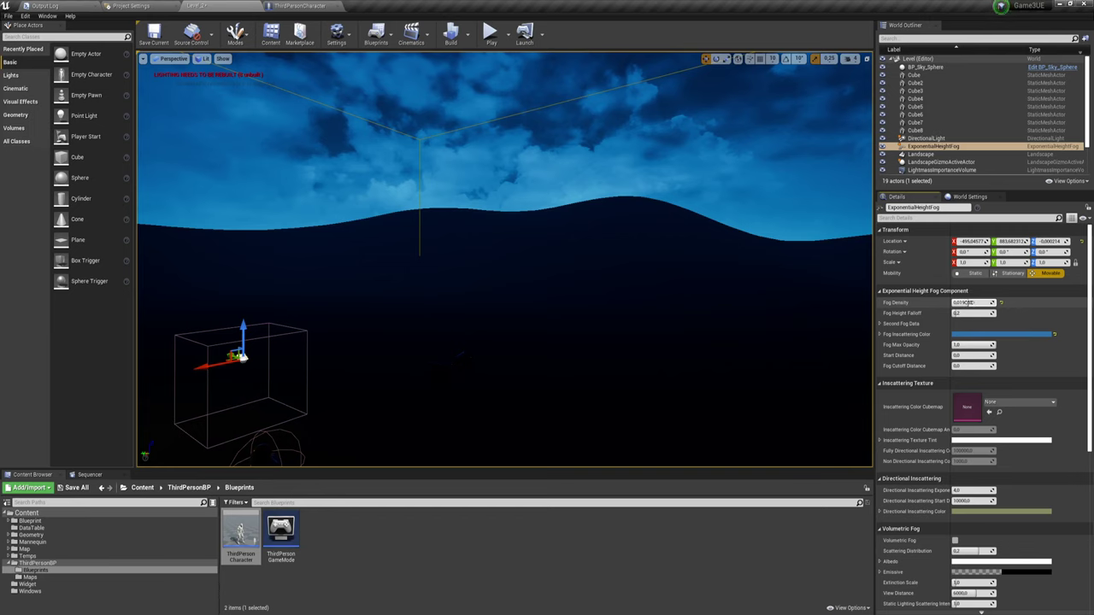
drag(974, 313, 957, 313)
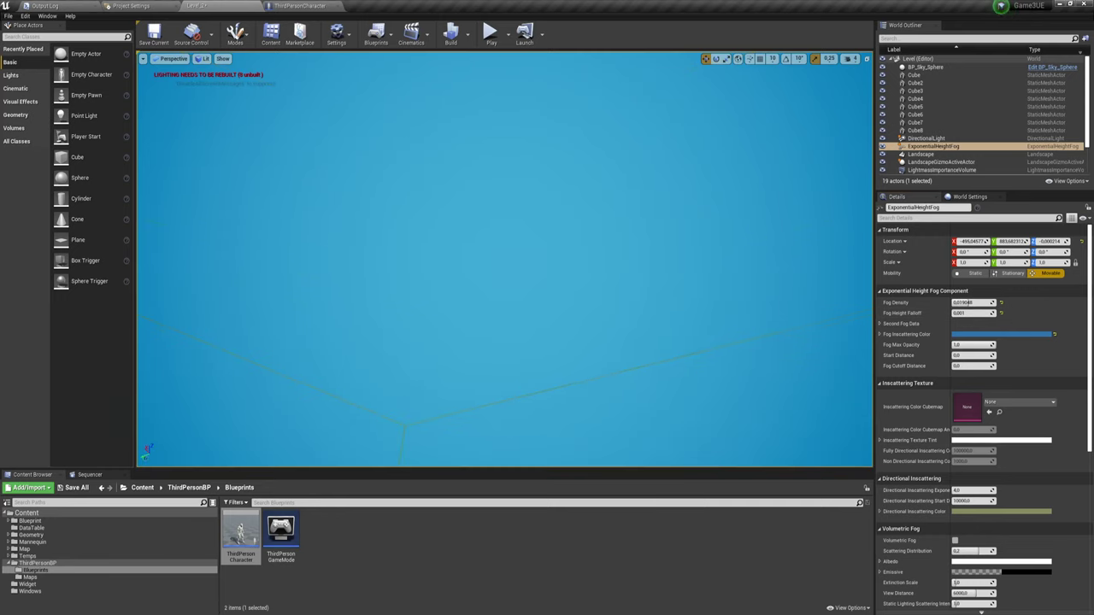
key(f)
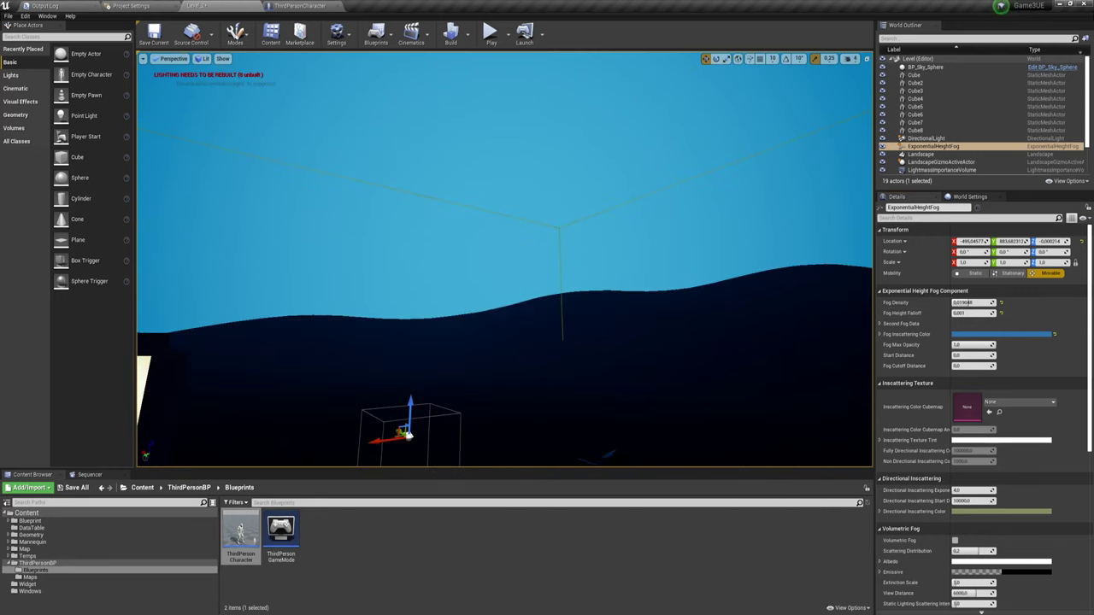
drag(964, 313, 983, 313)
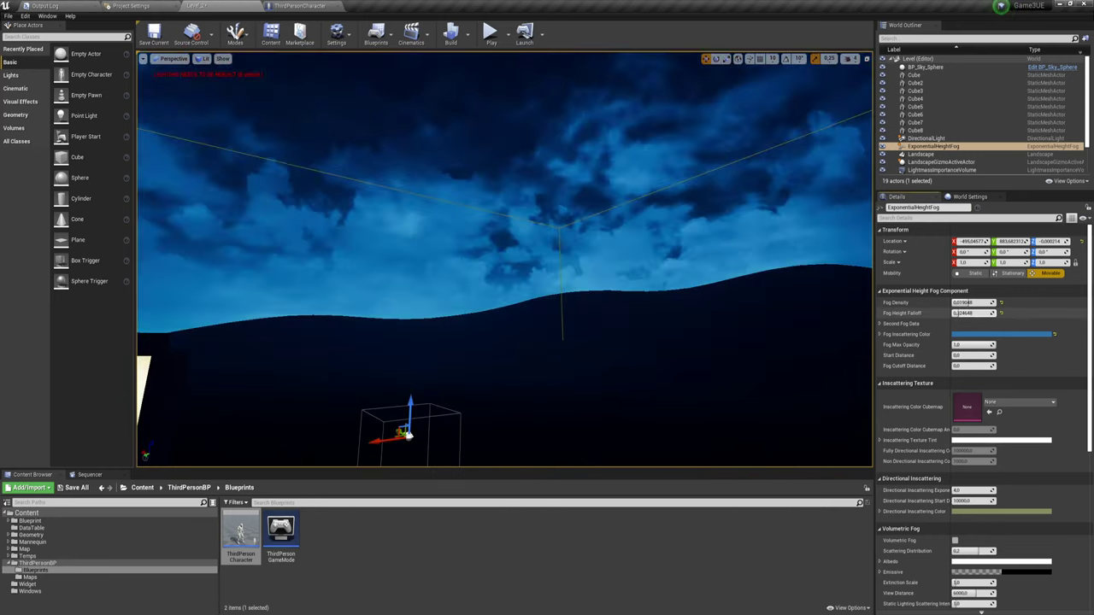
right_drag(504, 256, 479, 274)
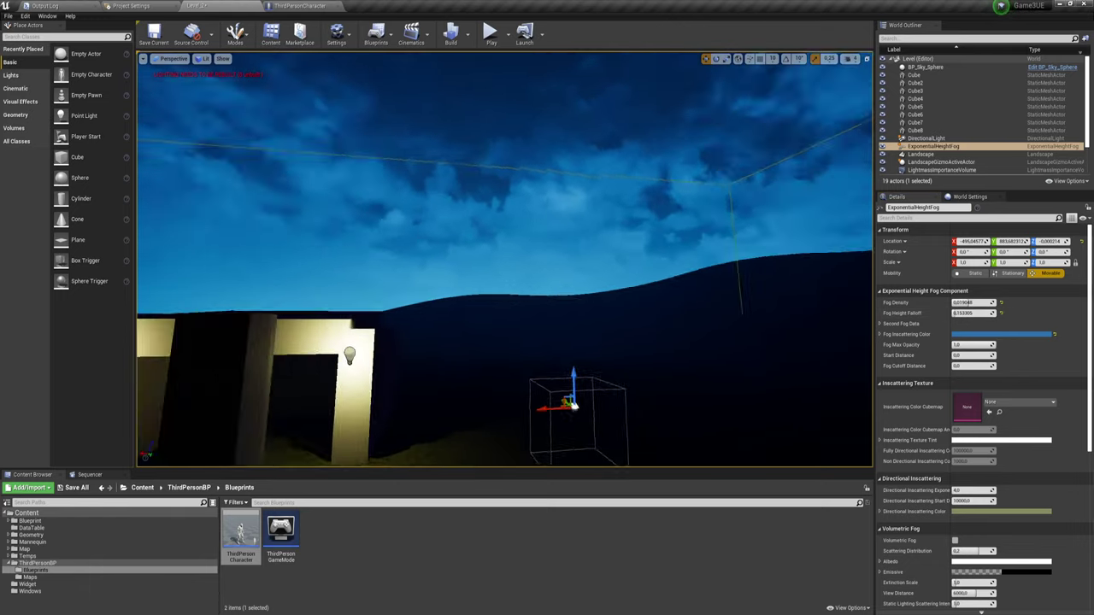
key(f)
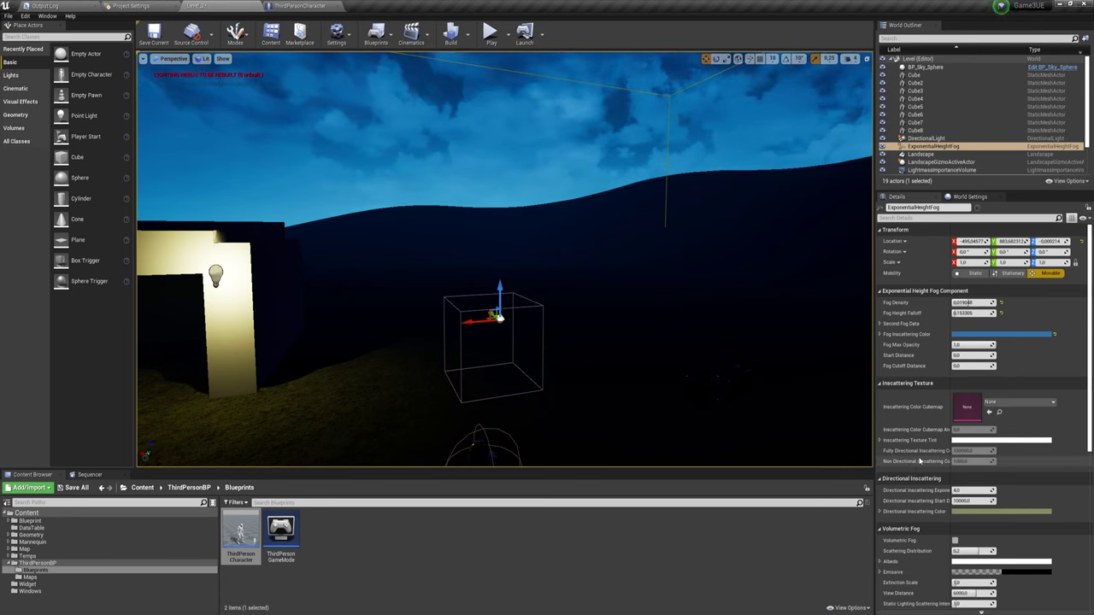
scroll(927, 479, down, 3)
scroll(940, 513, down, 4)
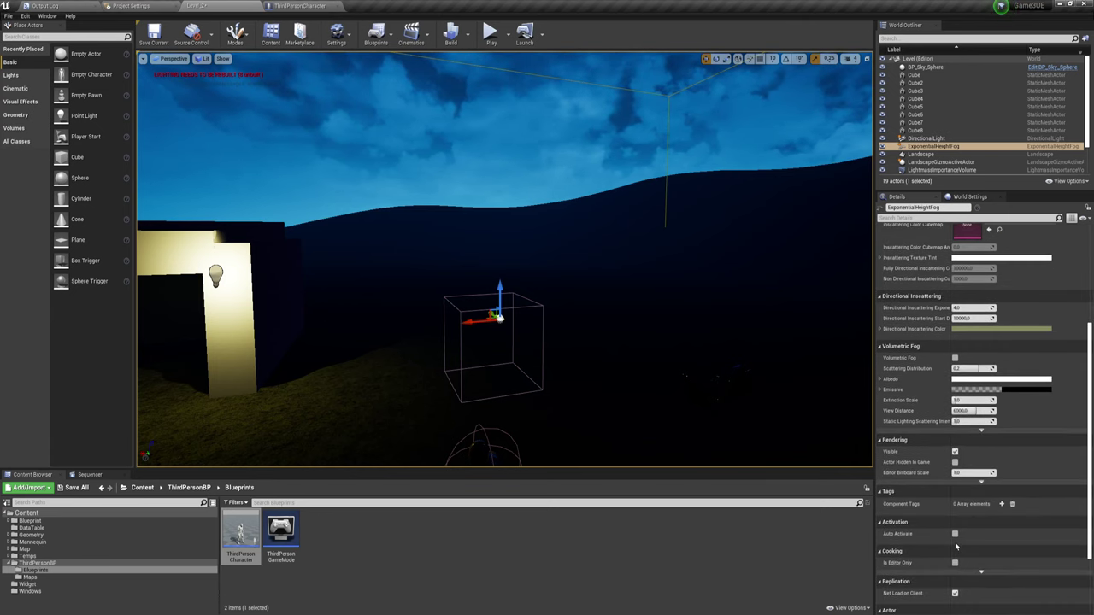
scroll(956, 545, down, 3)
scroll(955, 545, up, 4)
scroll(949, 479, up, 4)
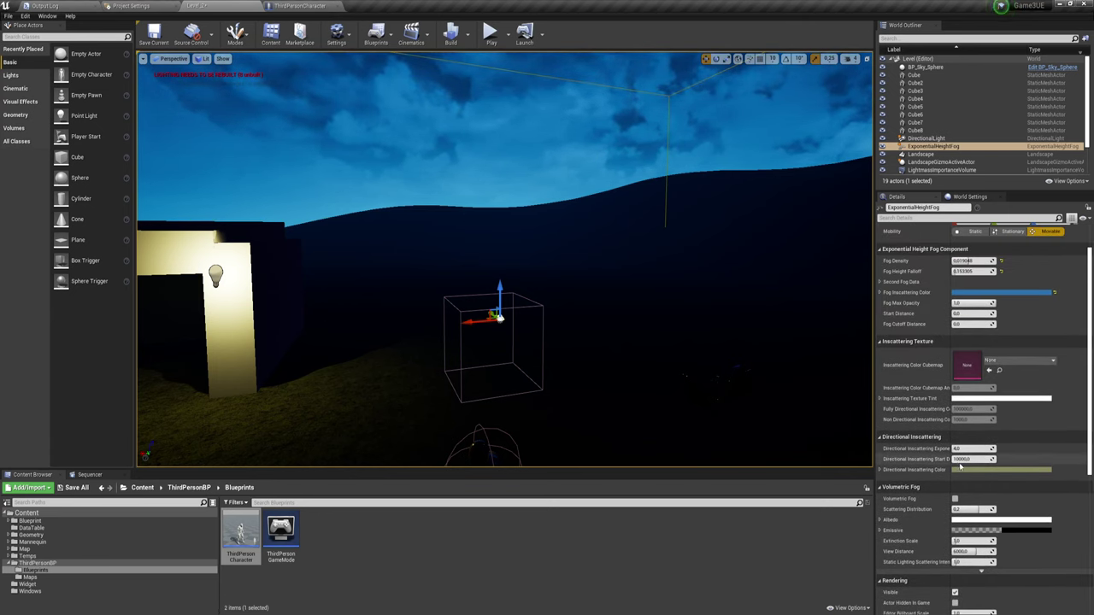
Step: Tweak the fog start distance and lower Fog Max Opacity from 1.0 to about 0.3
drag(972, 314, 991, 314)
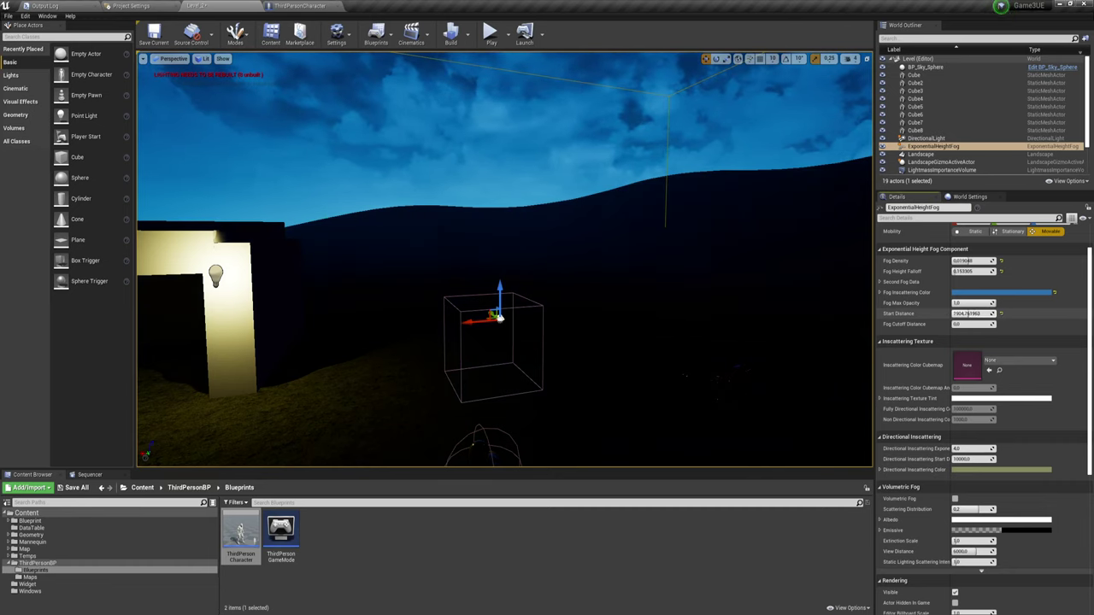
drag(973, 314, 958, 313)
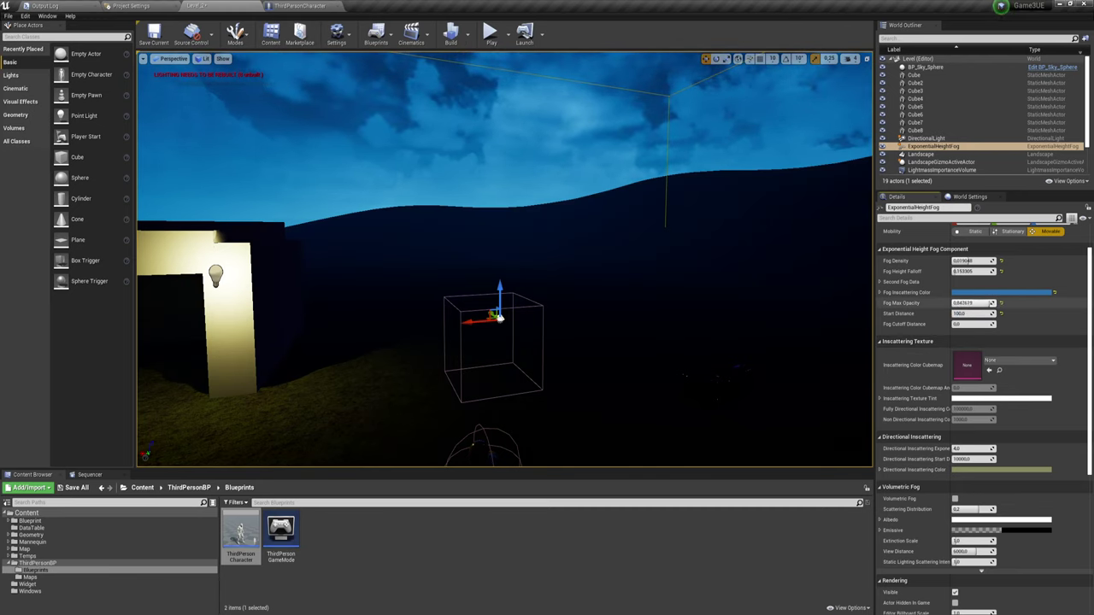
drag(973, 302, 948, 303)
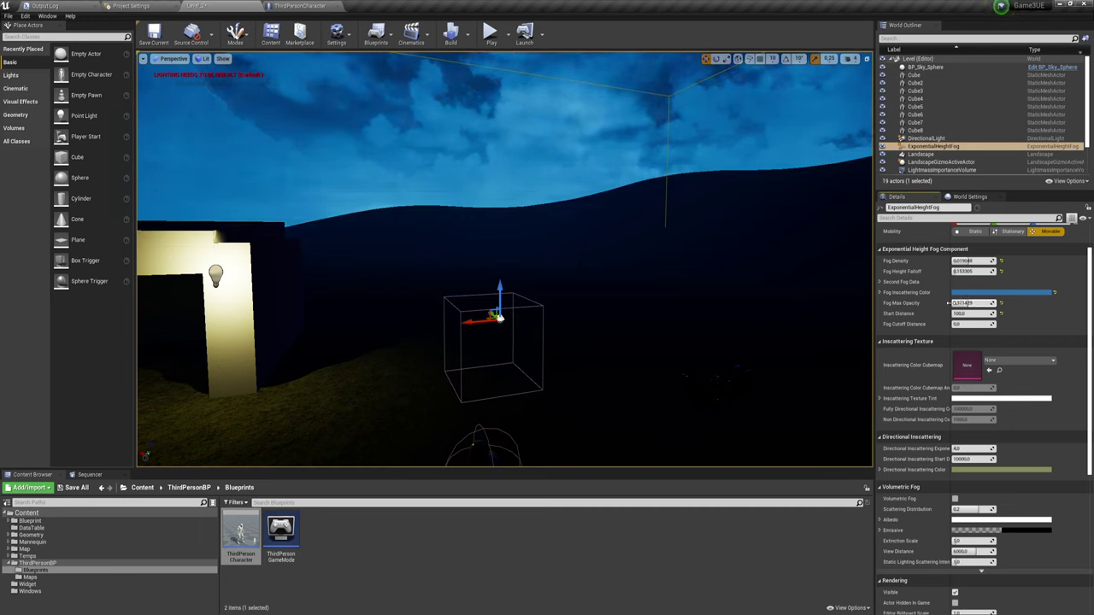
drag(969, 303, 962, 302)
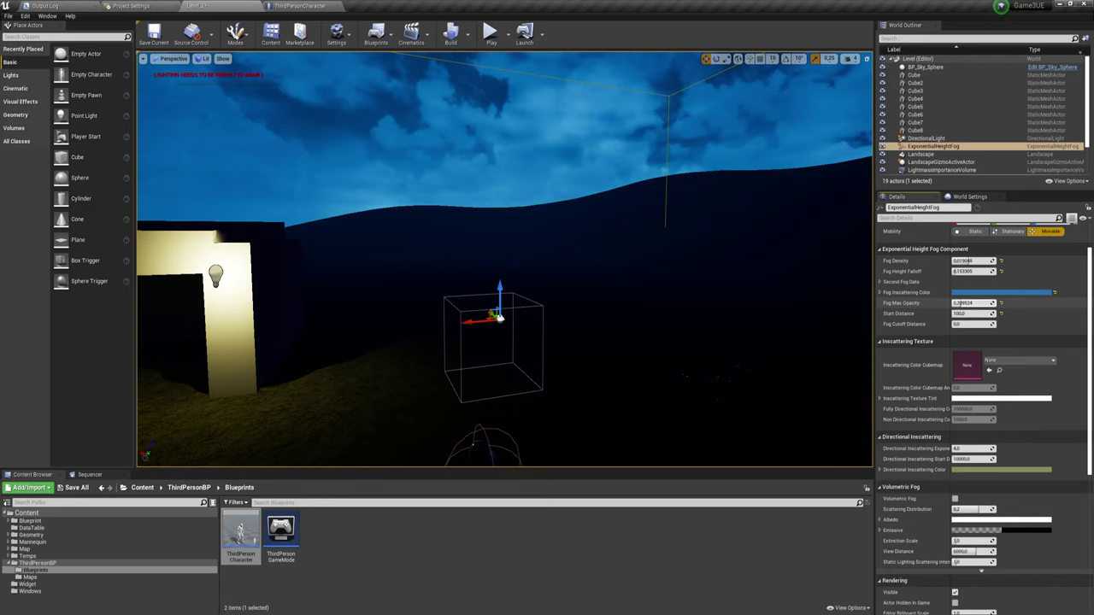
mouse_move(505, 256)
right_down()
mouse_move(444, 222)
mouse_move(547, 239)
mouse_move(530, 239)
right_up()
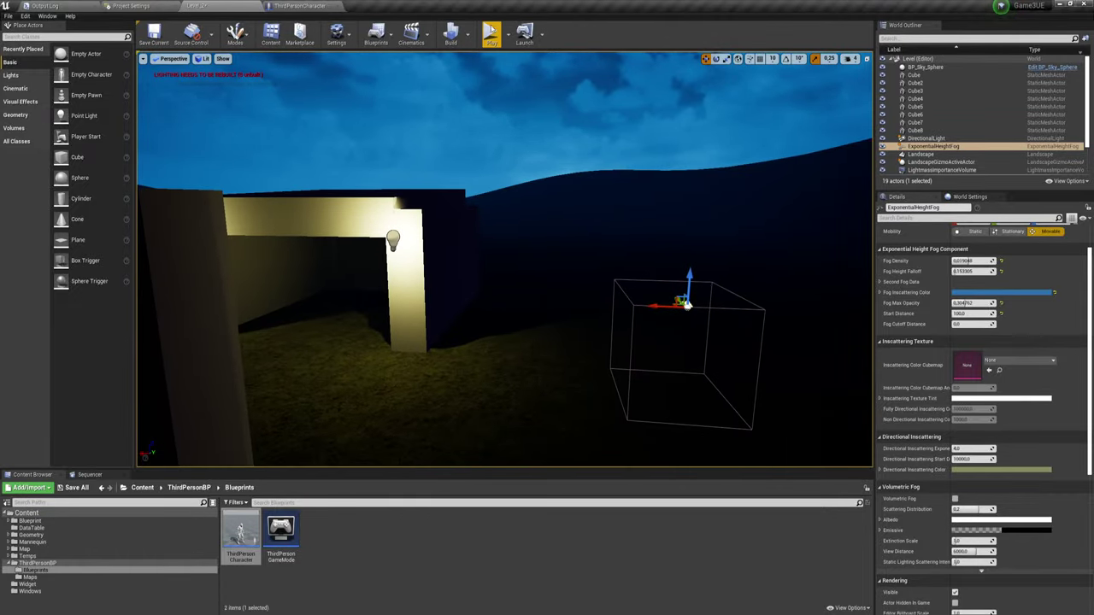
click(490, 32)
key(w)
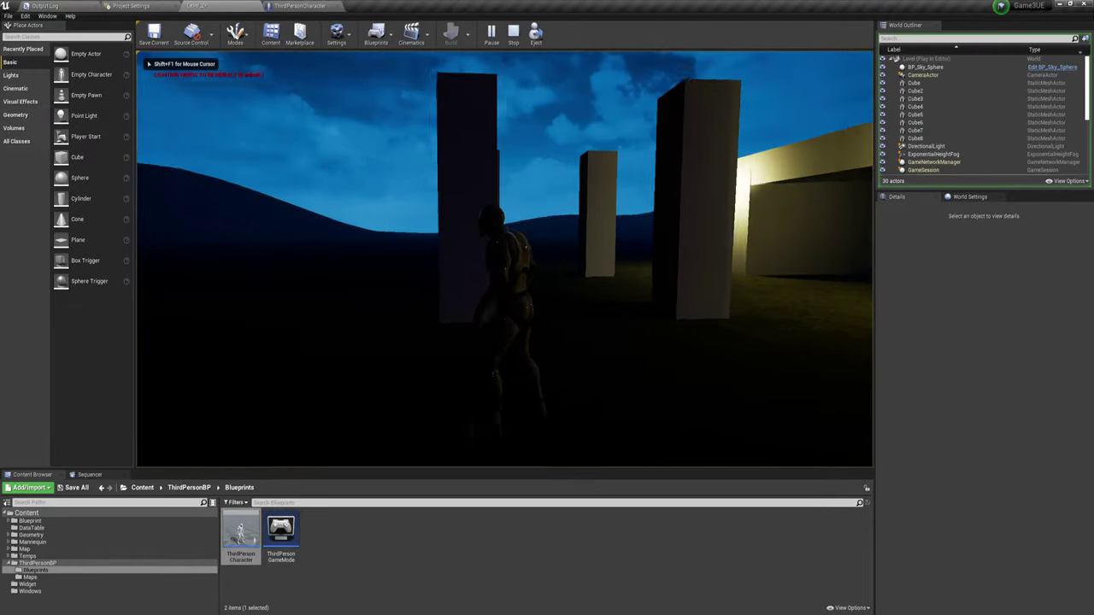
key(w)
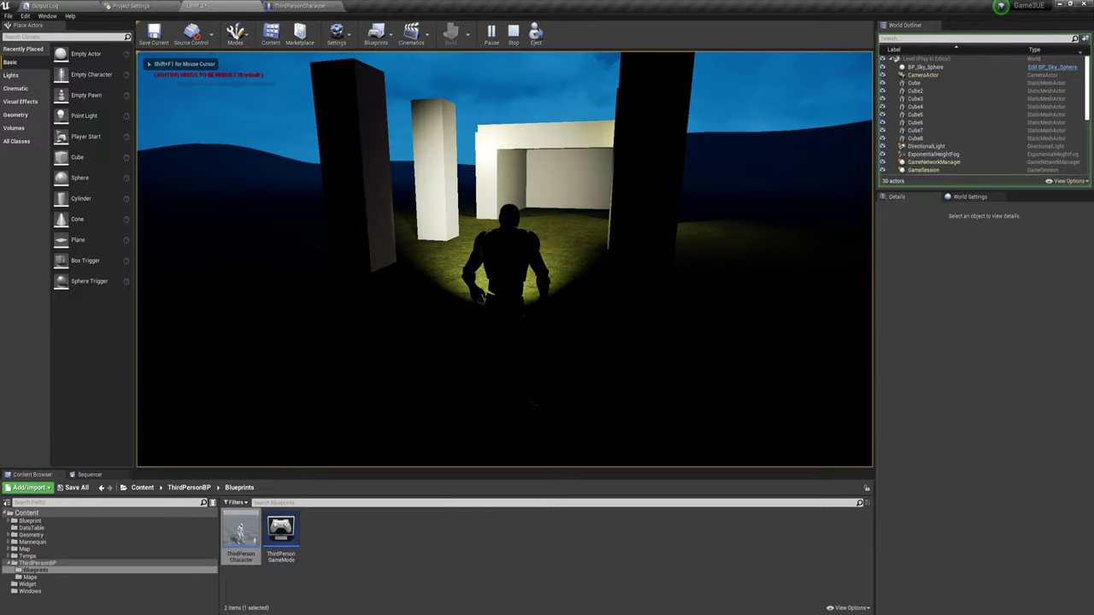
key(w)
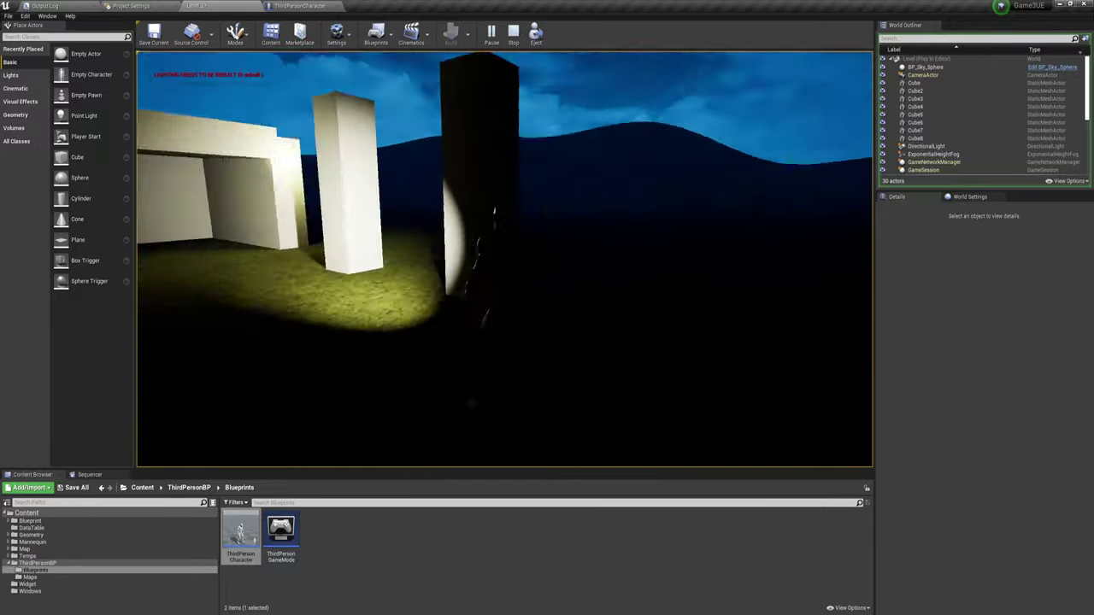
key(w)
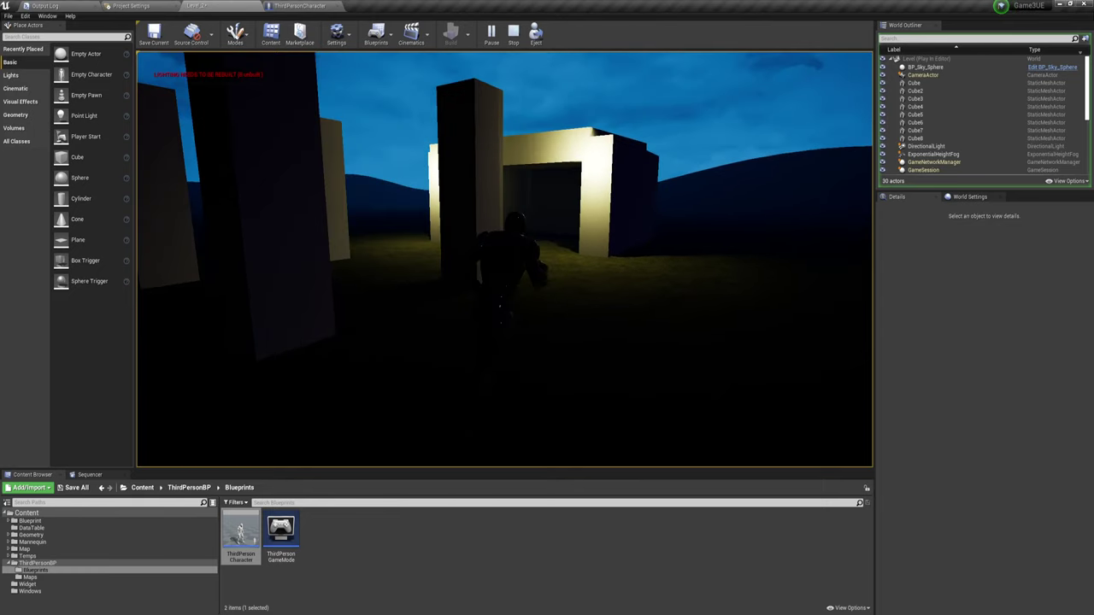
key(Escape)
scroll(504, 256, down, 5)
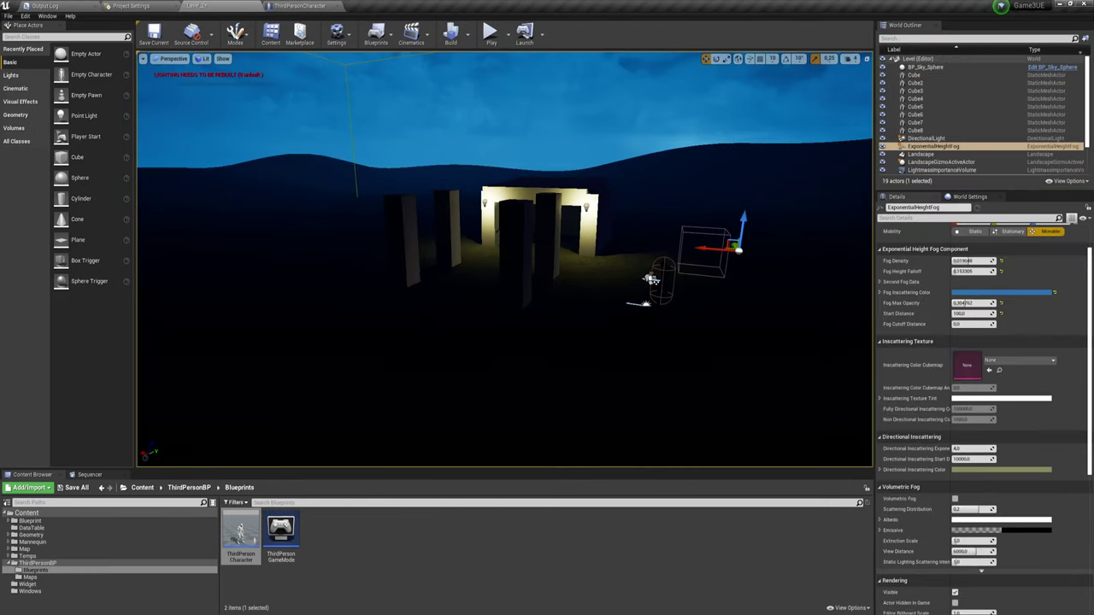
Step: Cut the DirectionalLight intensity to a fraction of a lux, then select BP_Sky_Sphere
right_drag(620, 179, 547, 128)
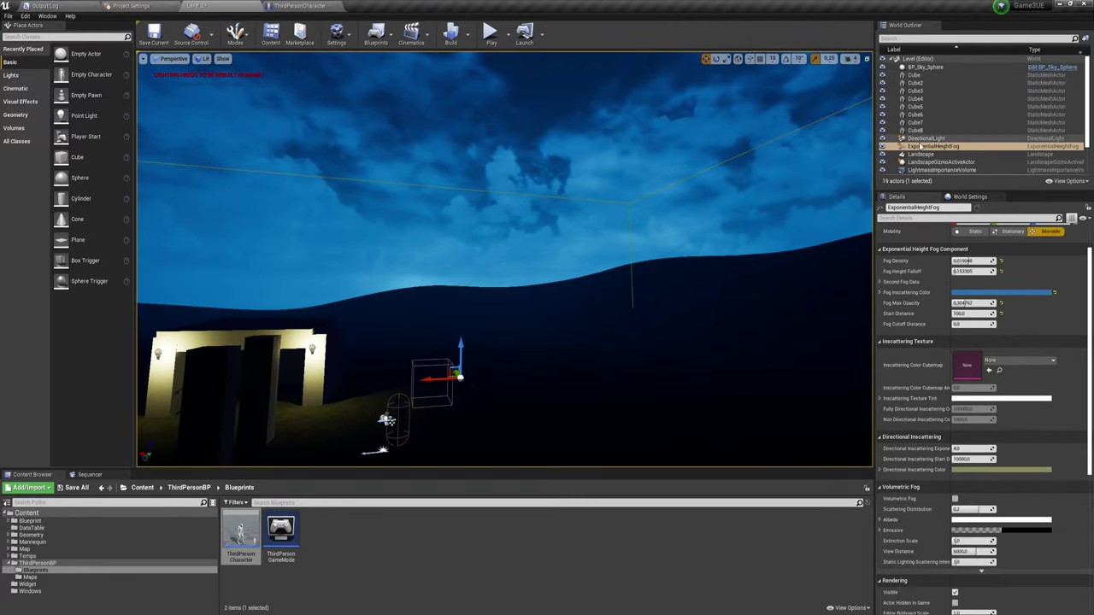
scroll(923, 154, down, 2)
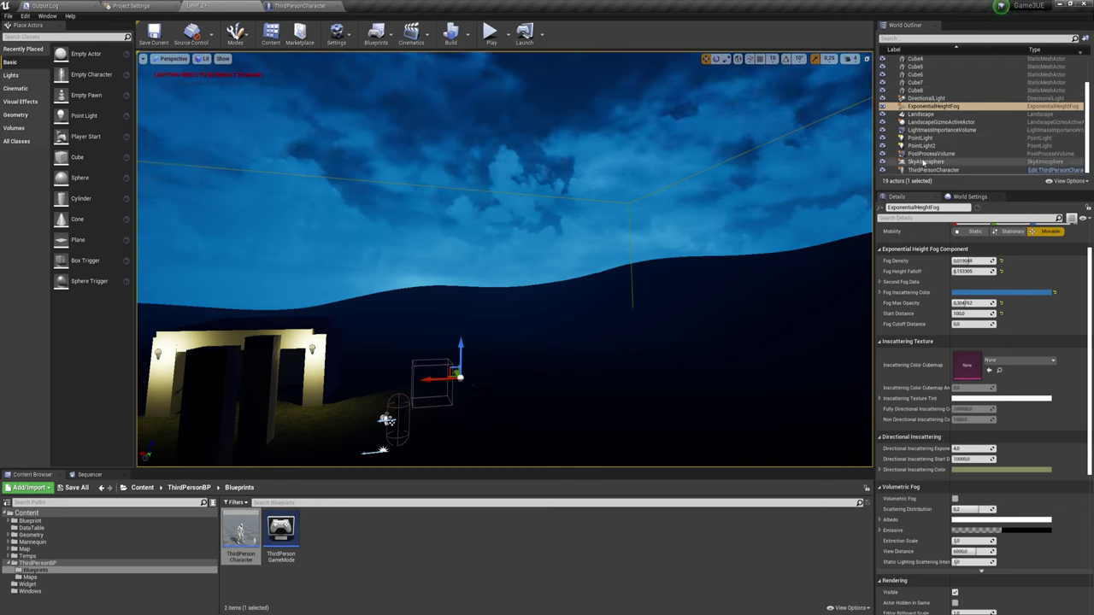
scroll(928, 137, up, 2)
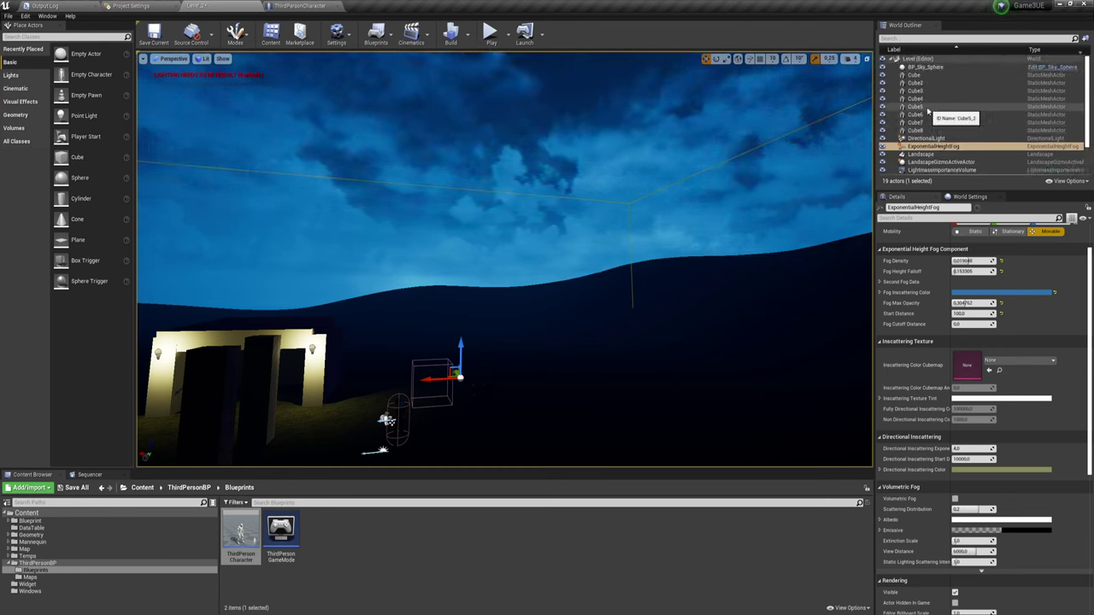
click(927, 137)
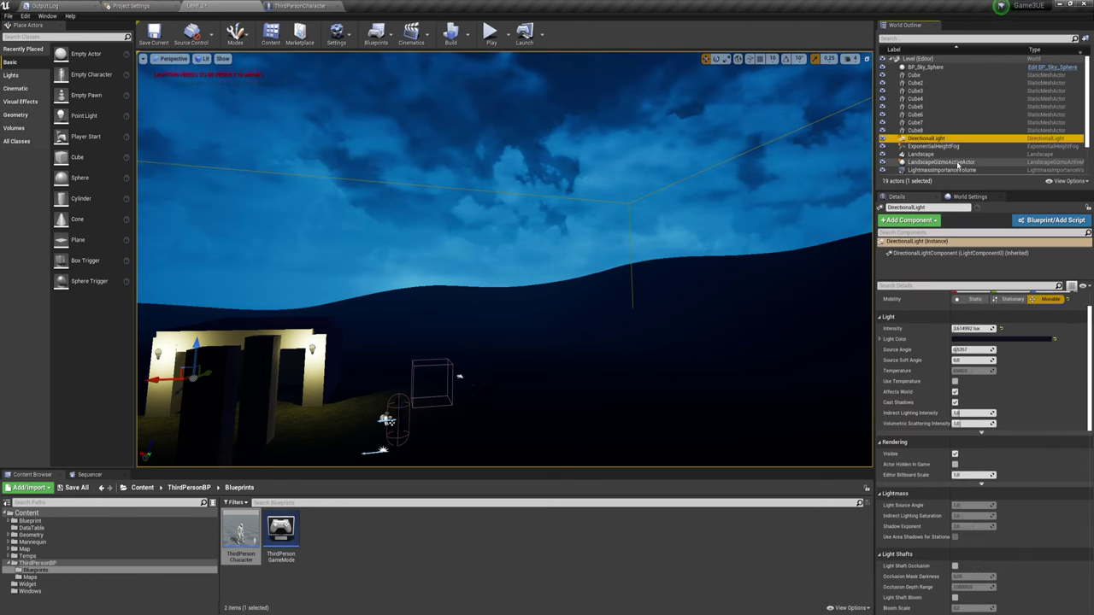
click(972, 329)
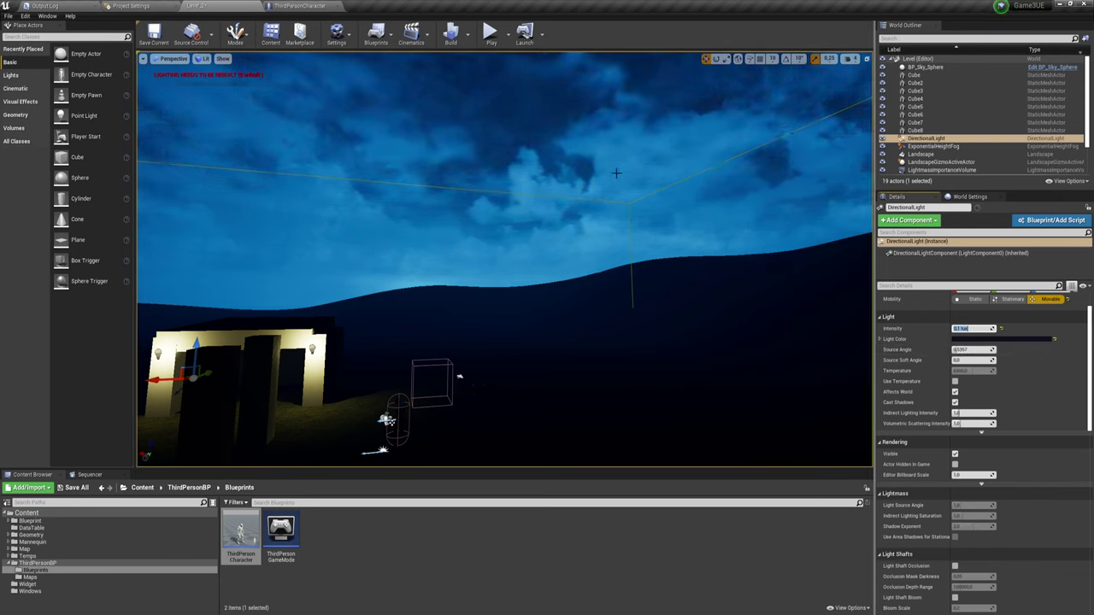
click(925, 67)
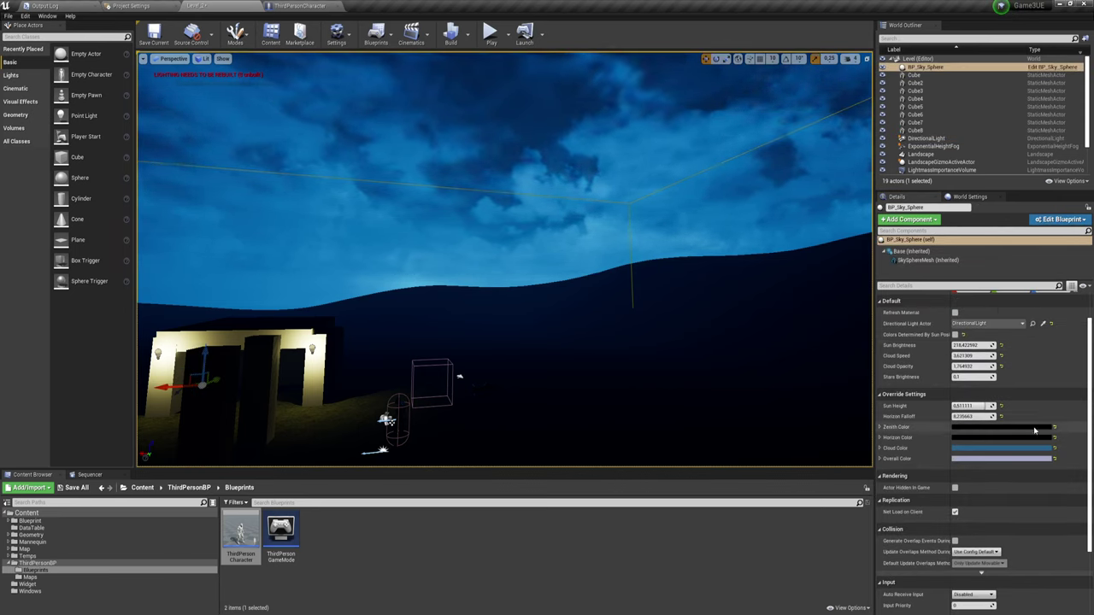
Step: Enable Colors Determined By Sun Position, reset sky colours and Horizon Falloff, and unlink the directional light
click(955, 335)
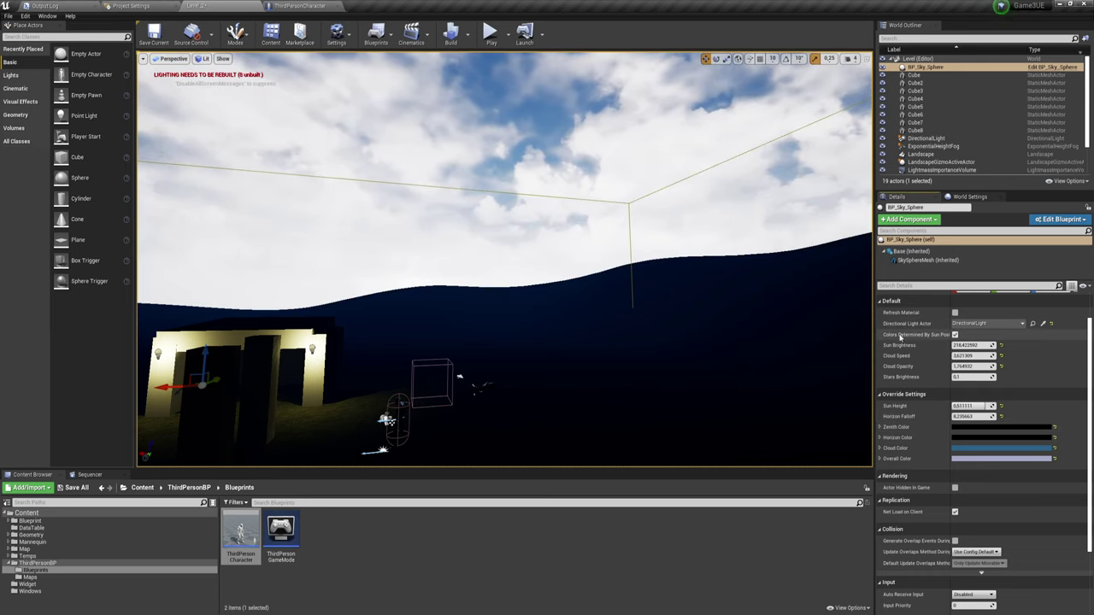
click(1054, 426)
click(1054, 437)
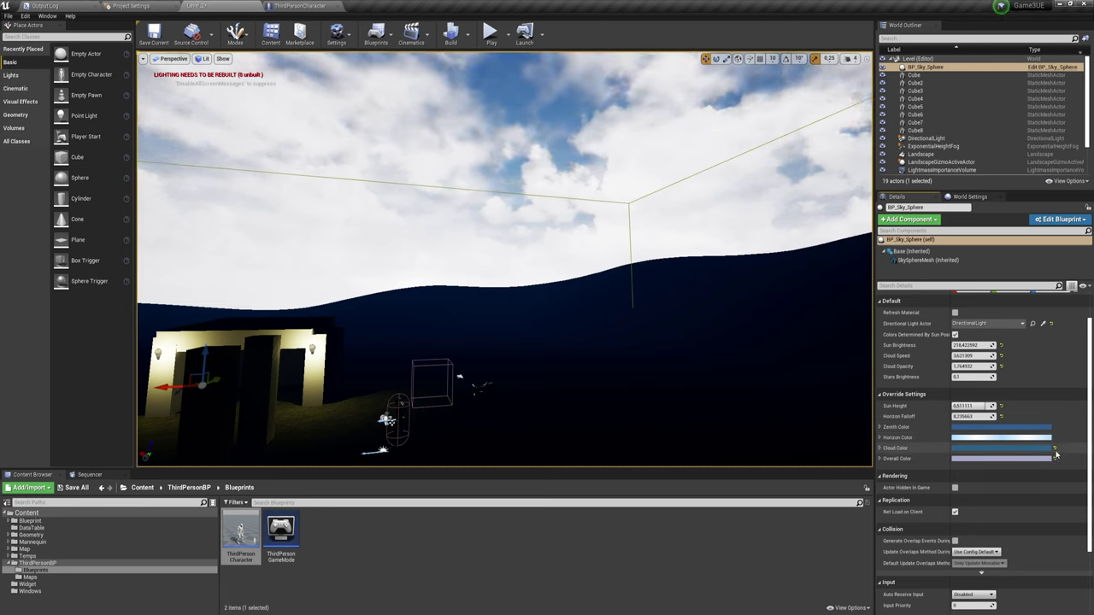
click(1054, 448)
click(1054, 458)
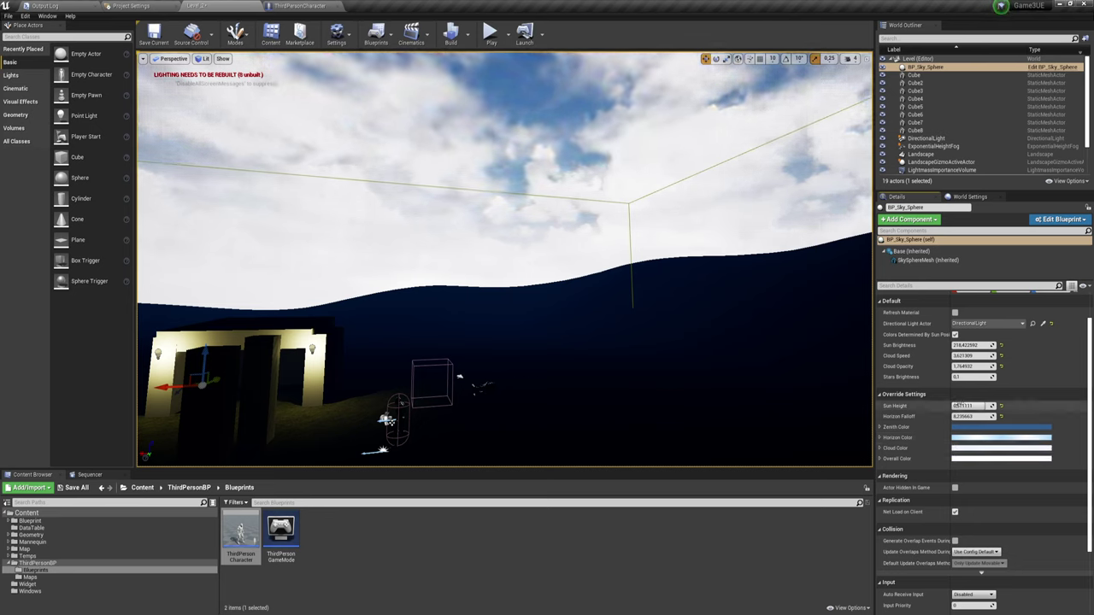
click(1002, 416)
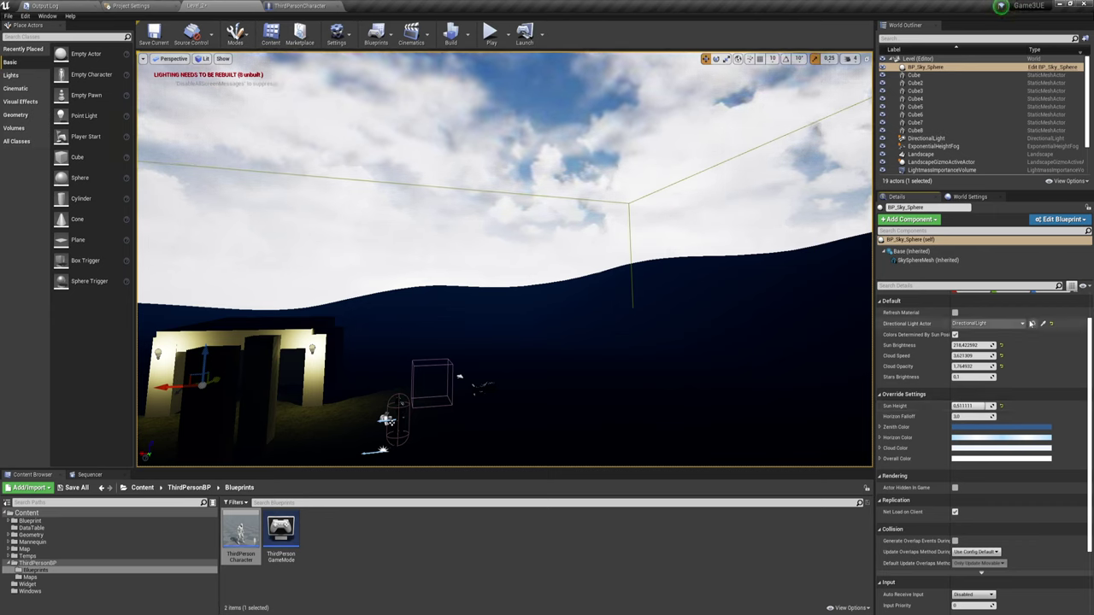
click(1052, 324)
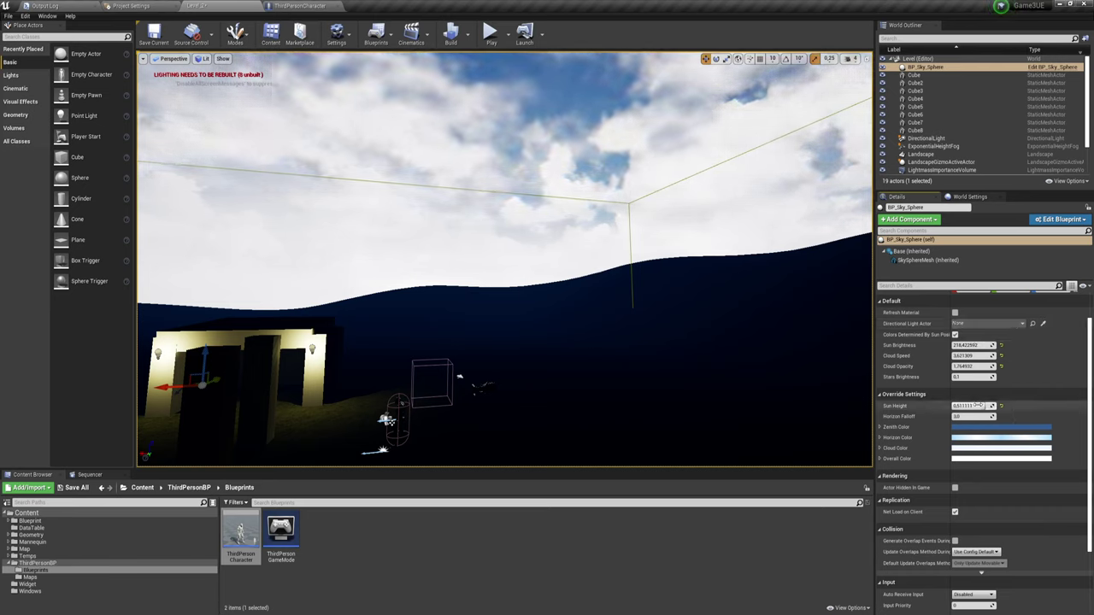
Step: Set the sky sphere's Sun Height to -1.0 for a starry night sky
drag(977, 405, 893, 405)
right_drag(505, 342, 504, 213)
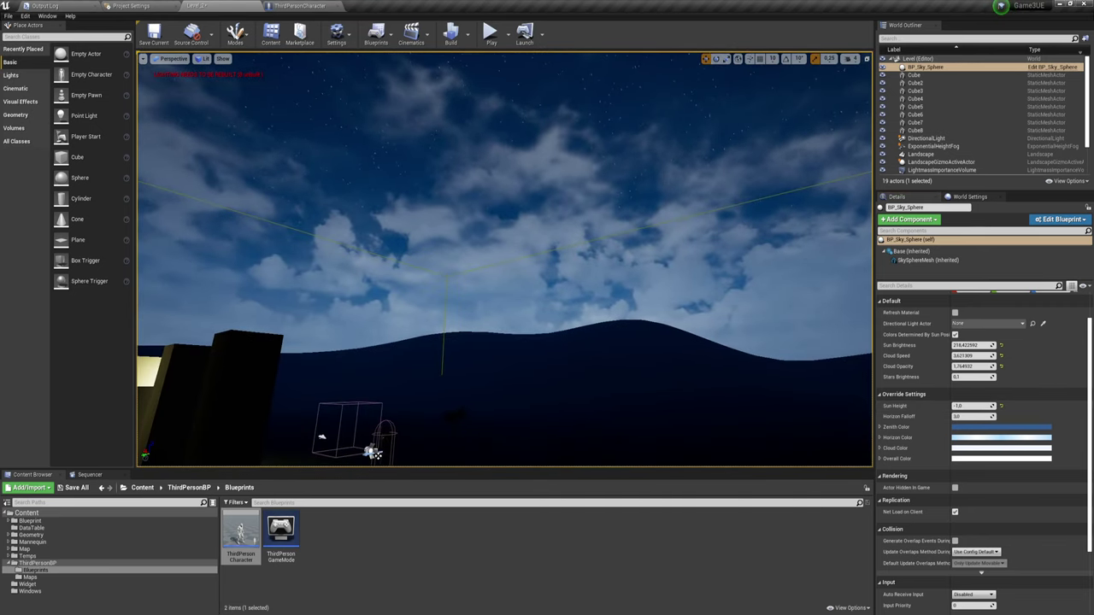
right_drag(736, 371, 736, 359)
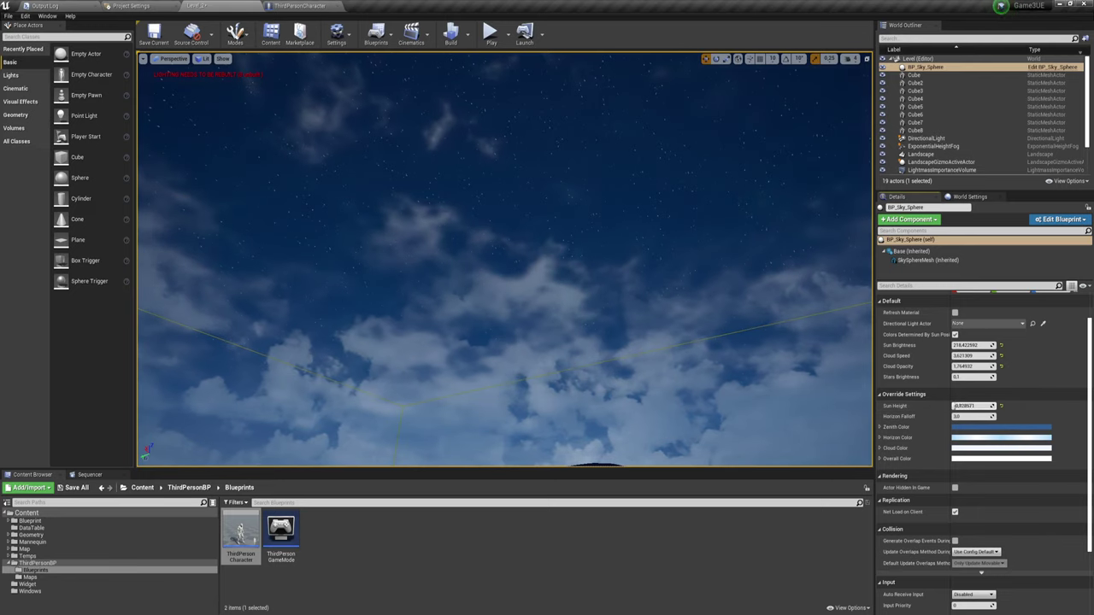
text(1)
key(Return)
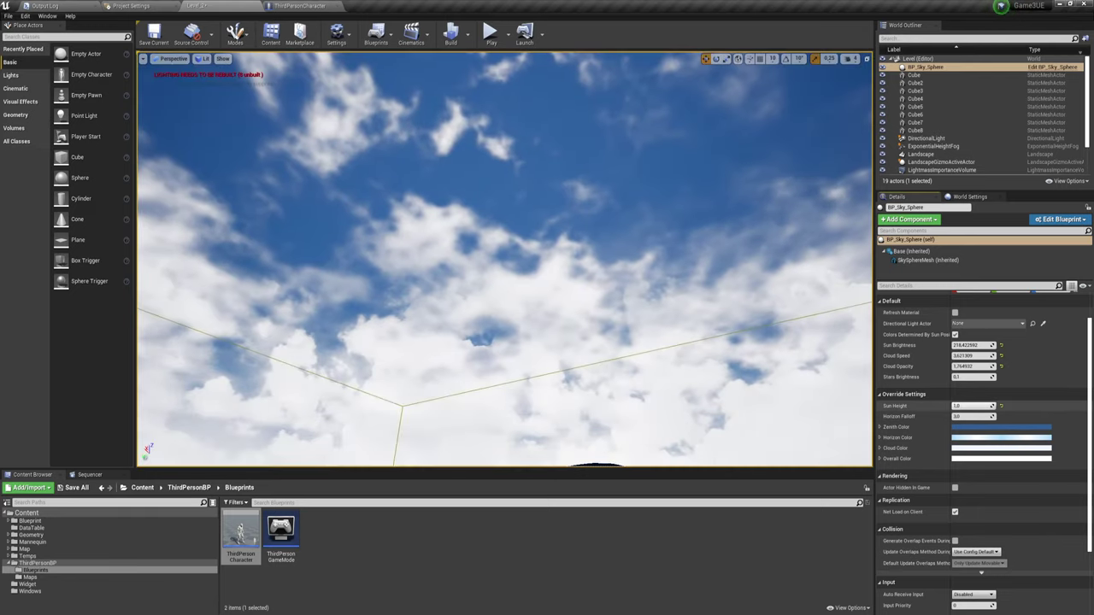
right_drag(455, 365, 462, 274)
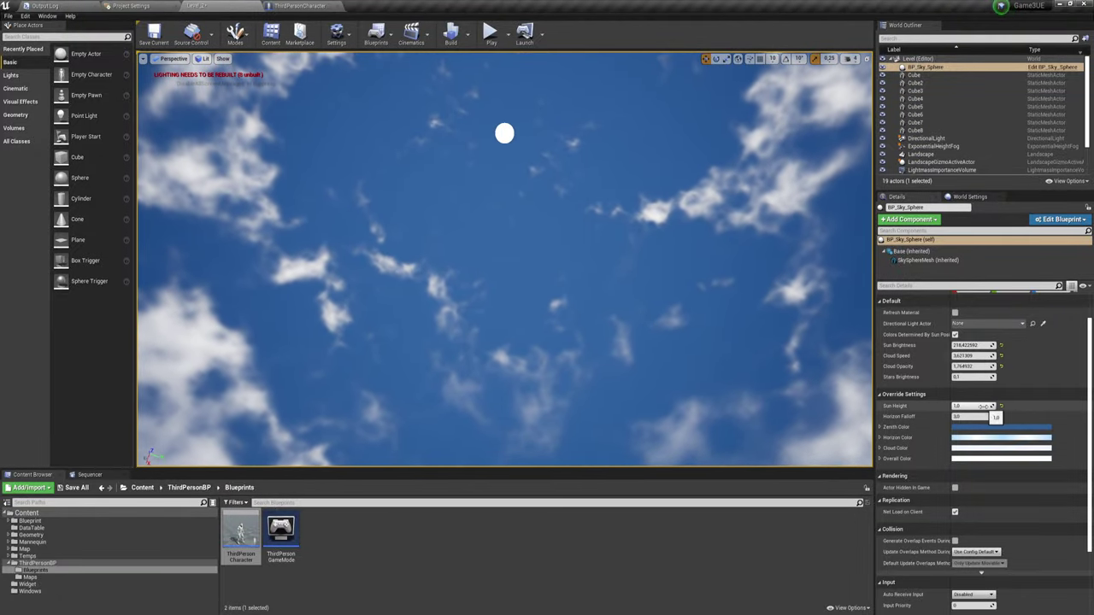
drag(974, 406, 949, 406)
right_drag(565, 224, 565, 224)
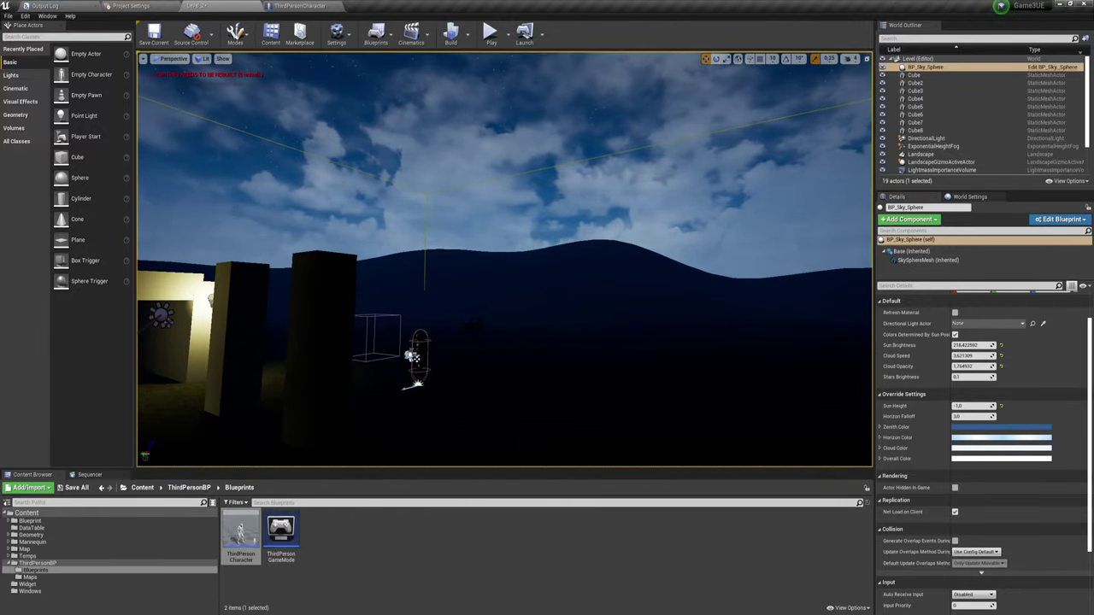
right_drag(611, 244, 610, 244)
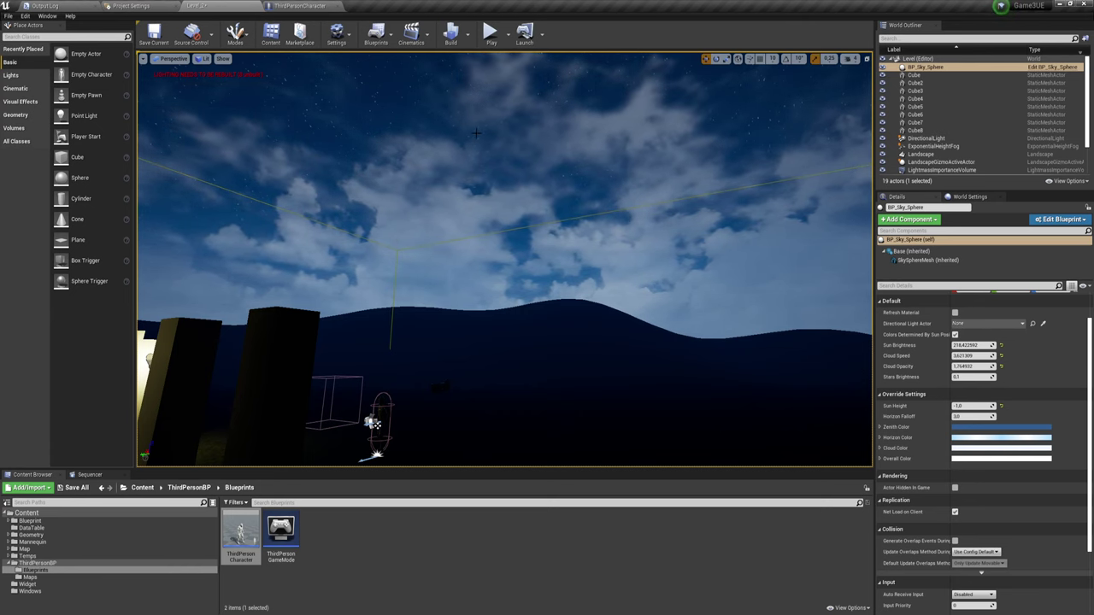
Step: Darken the height fog's inscattering colour to a very dark navy
click(933, 146)
click(987, 291)
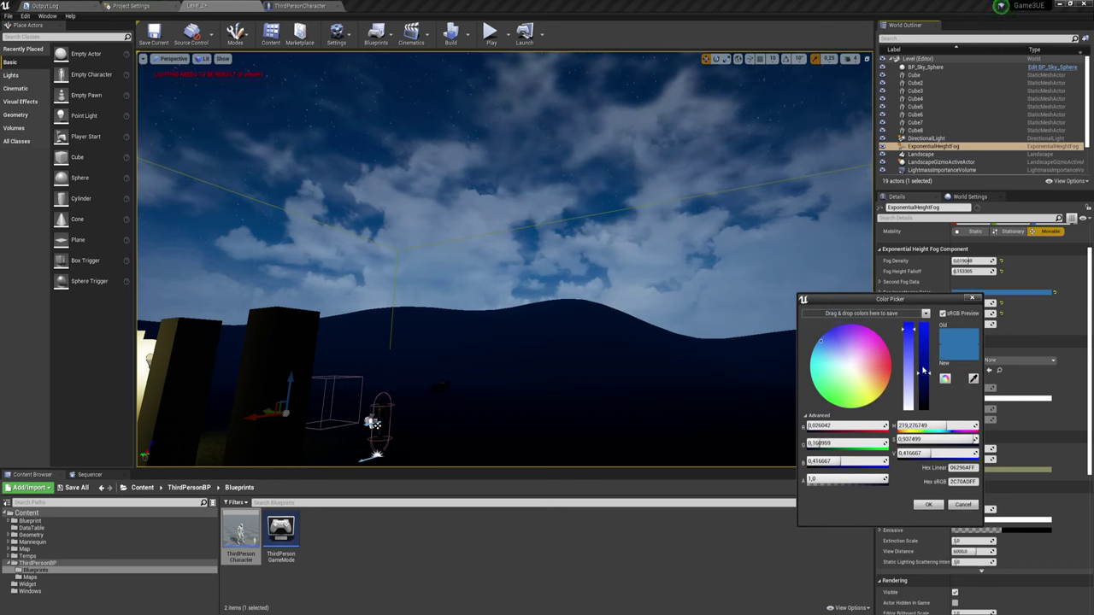
drag(925, 330, 925, 402)
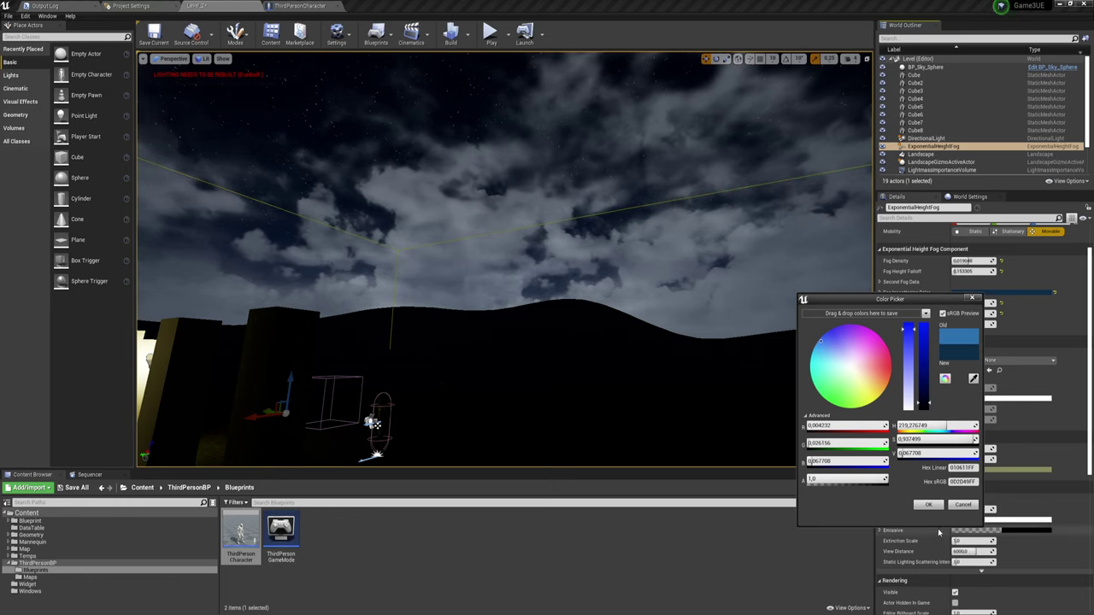
click(928, 505)
right_drag(513, 299, 556, 282)
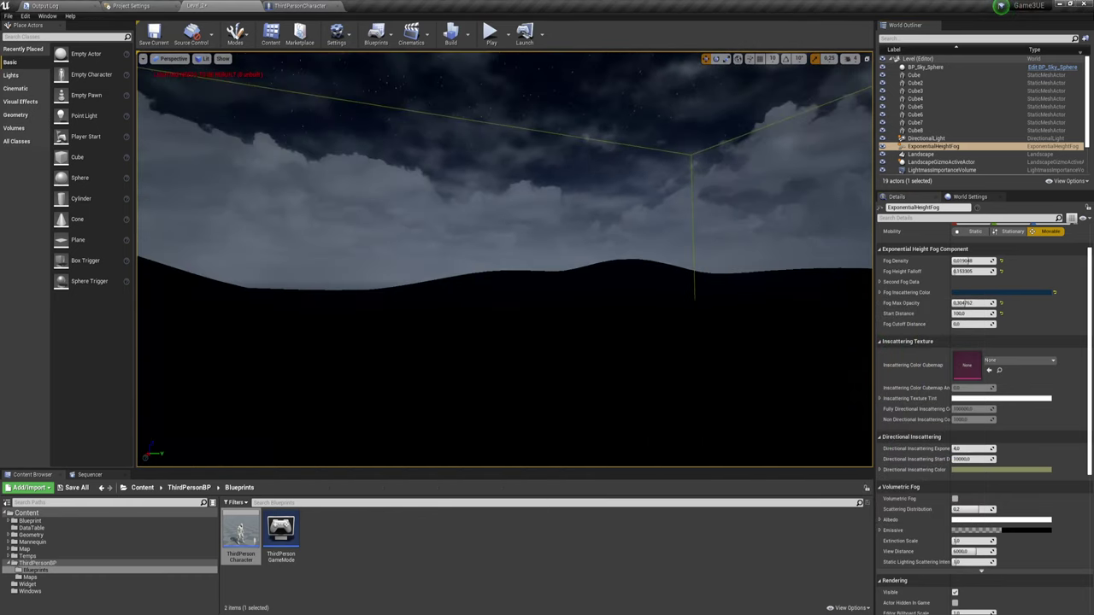
mouse_move(505, 256)
right_down()
mouse_move(512, 222)
mouse_move(513, 240)
right_up()
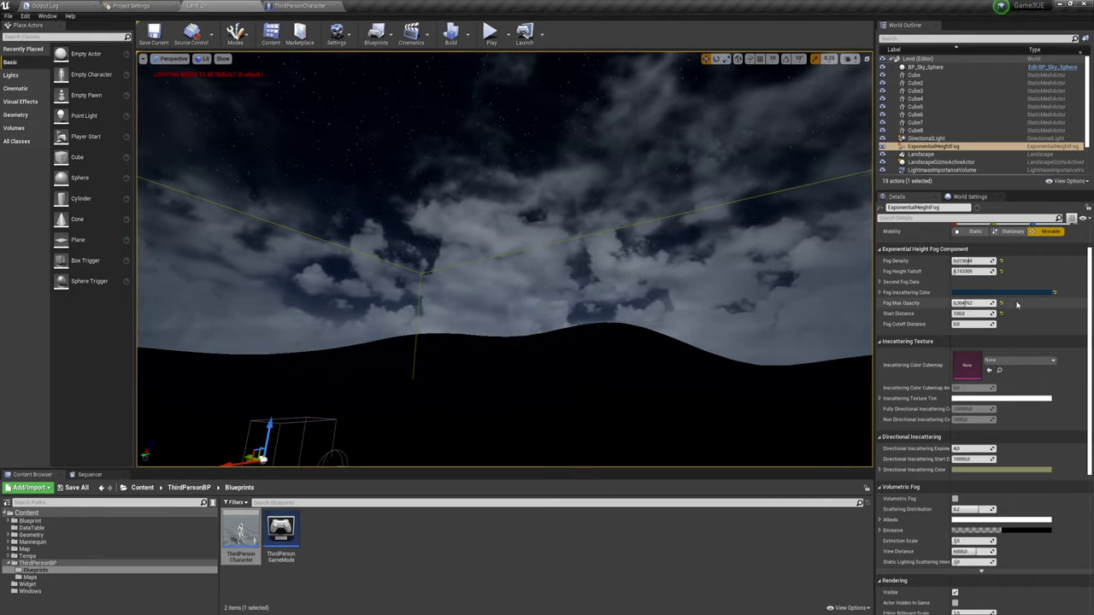
scroll(983, 318, up, 2)
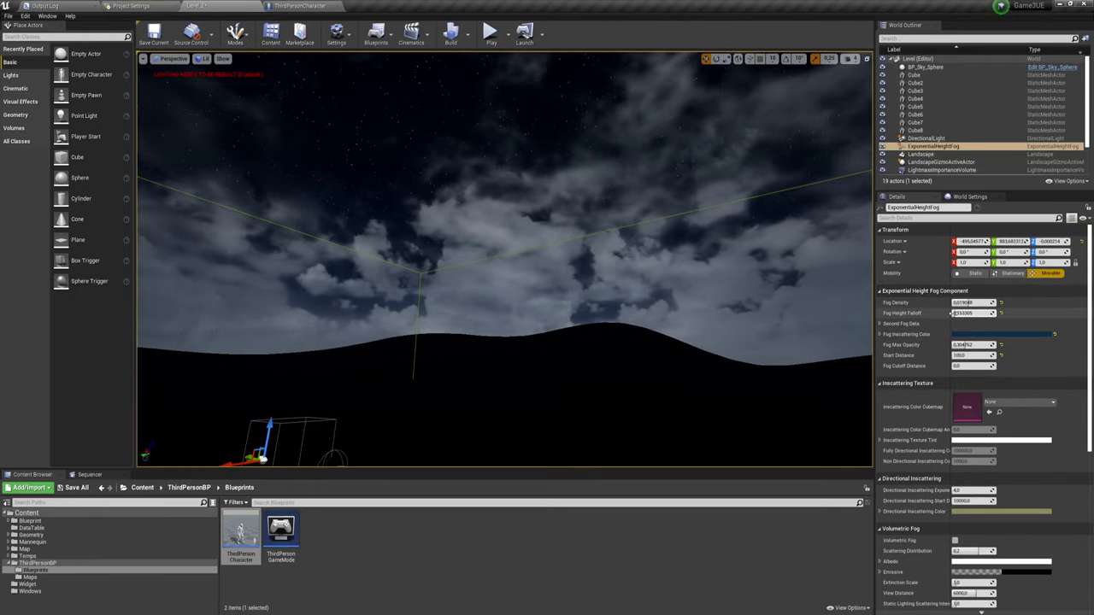
Step: On BP_Sky_Sphere, set Cloud Opacity to 1.16 and Sun Brightness to 50
click(580, 208)
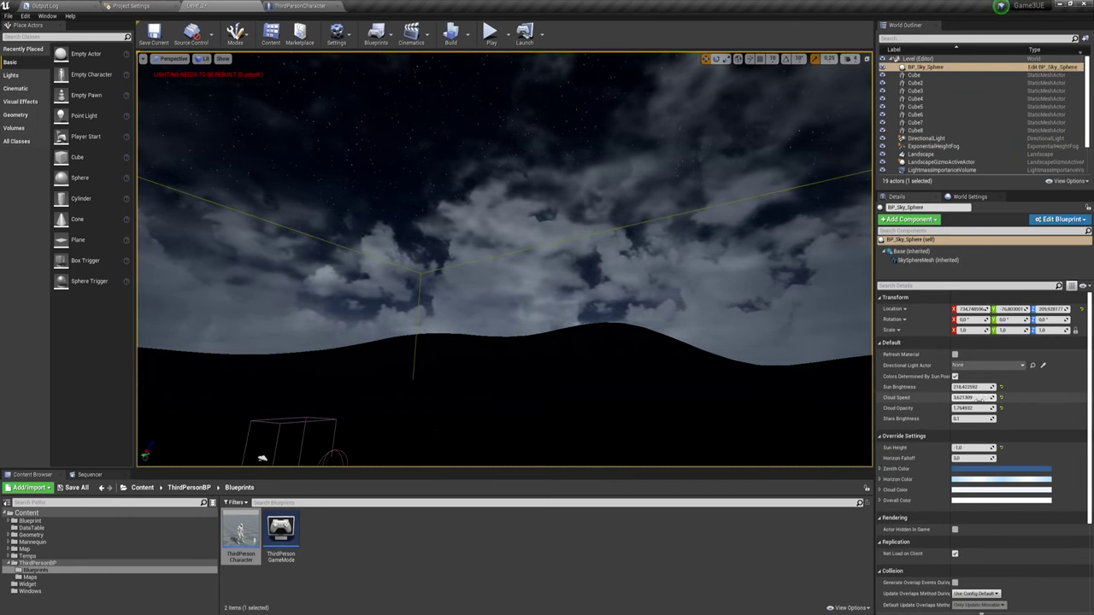
mouse_move(975, 409)
mouse_down()
mouse_move(949, 409)
mouse_move(983, 408)
mouse_up()
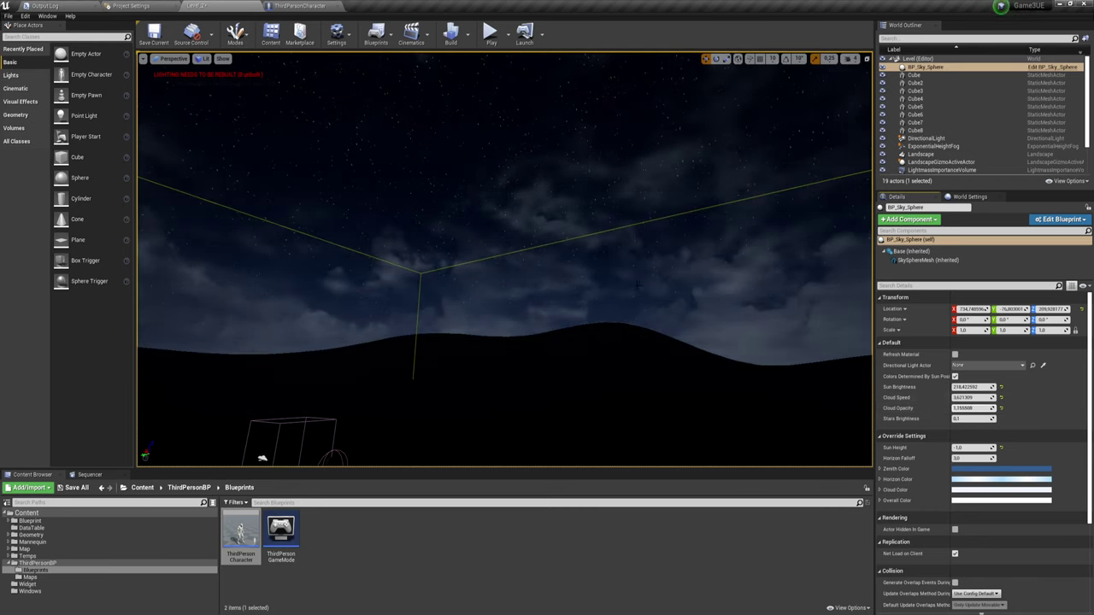
mouse_move(637, 285)
right_down()
mouse_move(637, 257)
mouse_move(637, 360)
right_up()
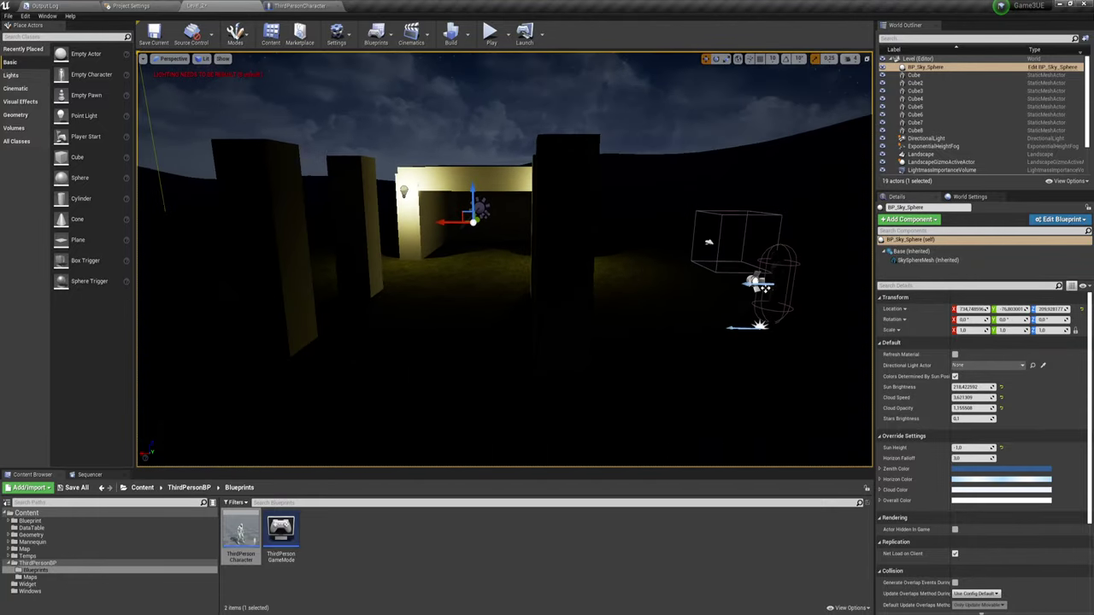
right_drag(600, 359, 599, 265)
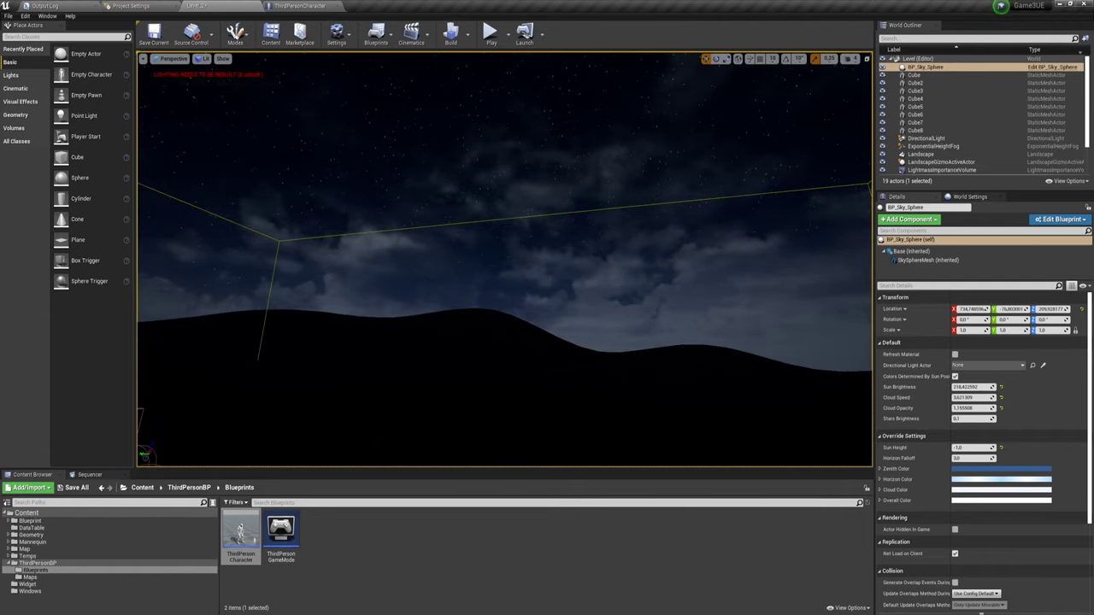
mouse_move(575, 190)
right_down()
mouse_move(574, 290)
mouse_move(547, 307)
mouse_move(513, 308)
mouse_move(496, 257)
mouse_move(479, 261)
right_up()
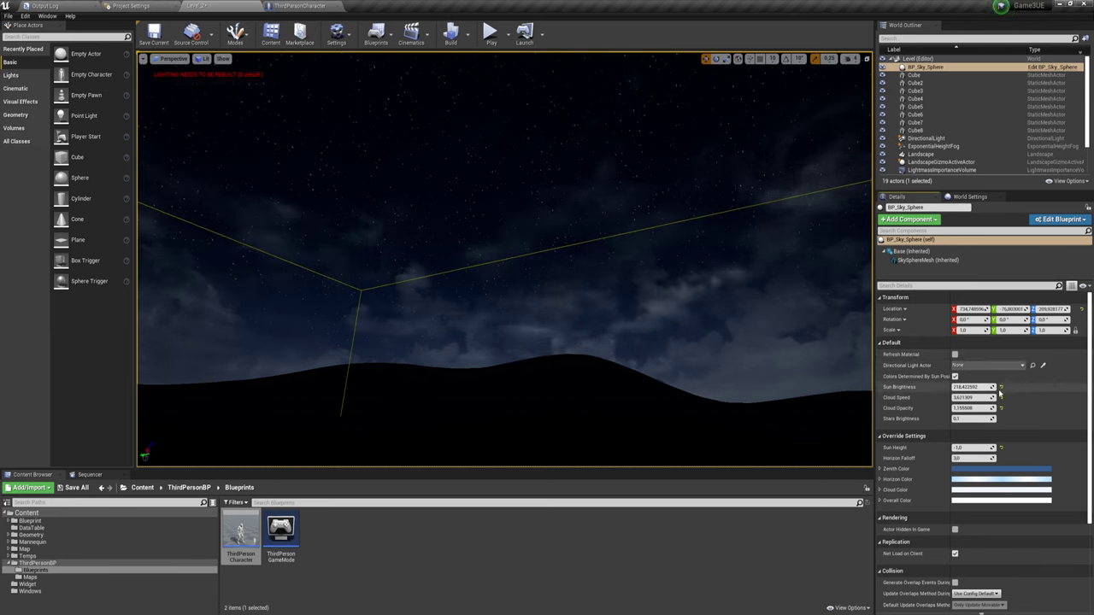
drag(958, 387, 975, 388)
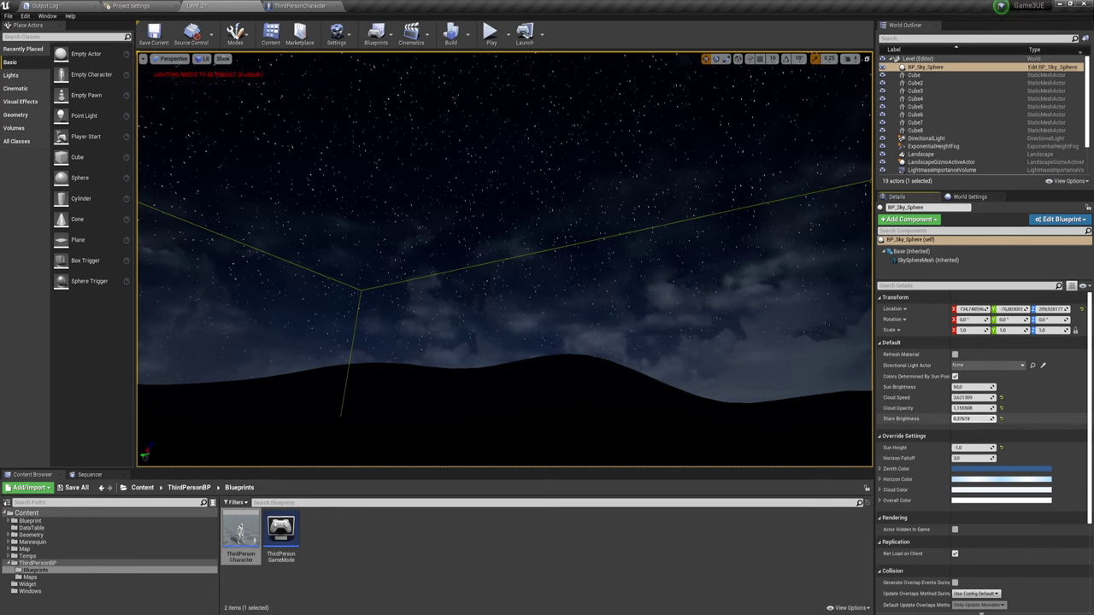
right_drag(656, 298, 649, 222)
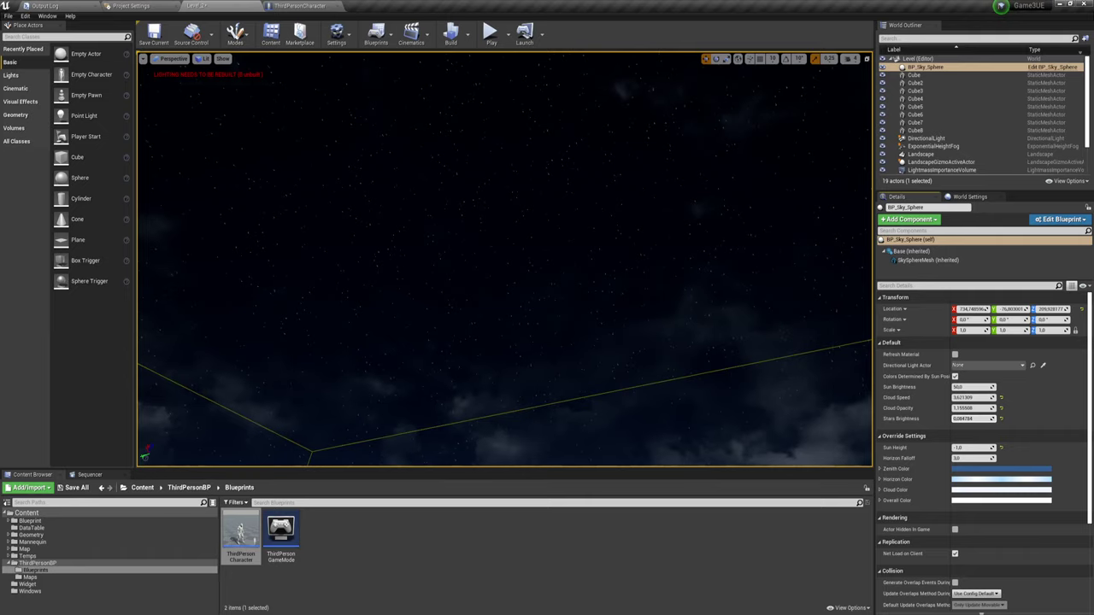
right_drag(650, 222, 650, 342)
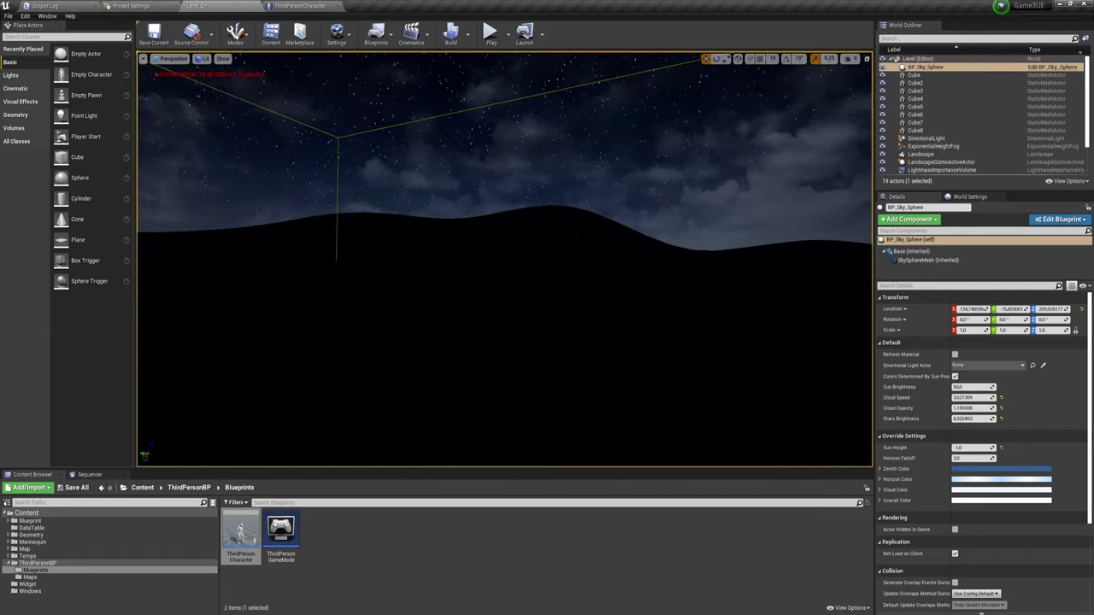
click(490, 32)
click(533, 222)
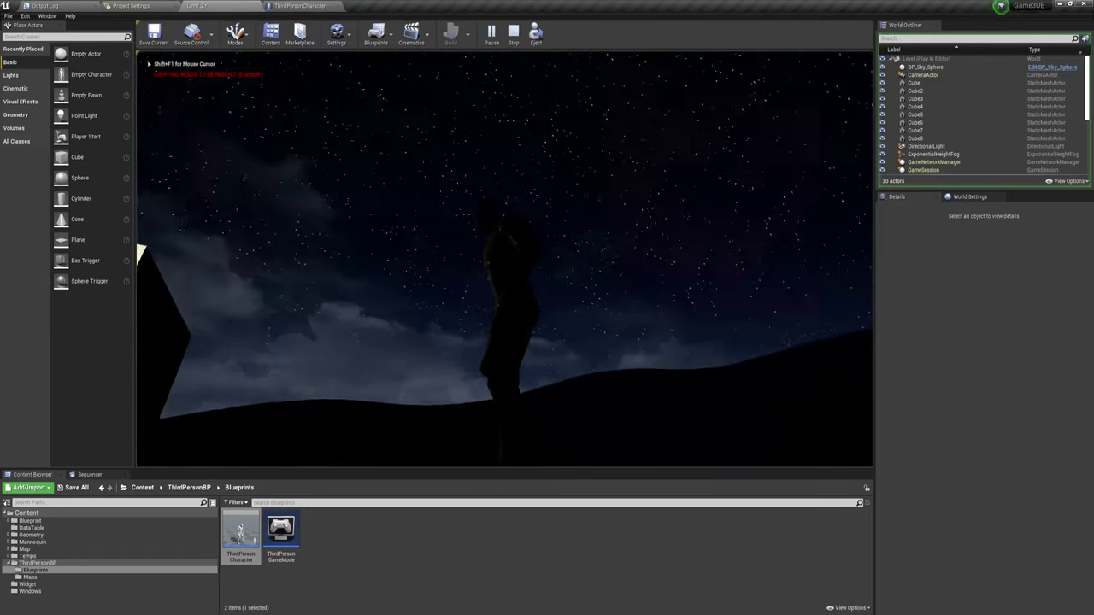
key(w)
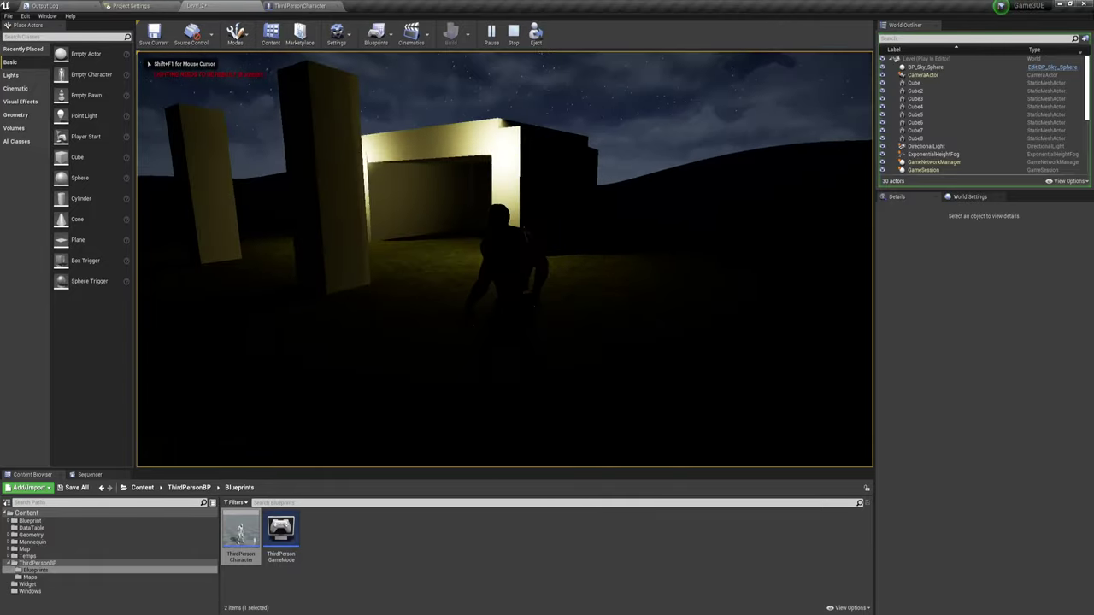
key(w)
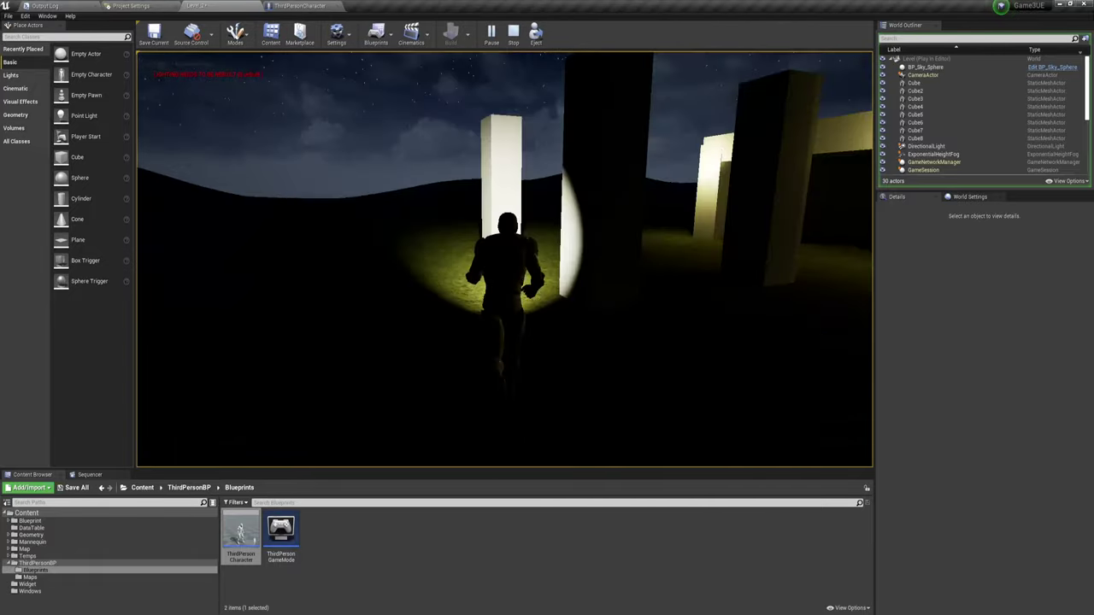
key(s)
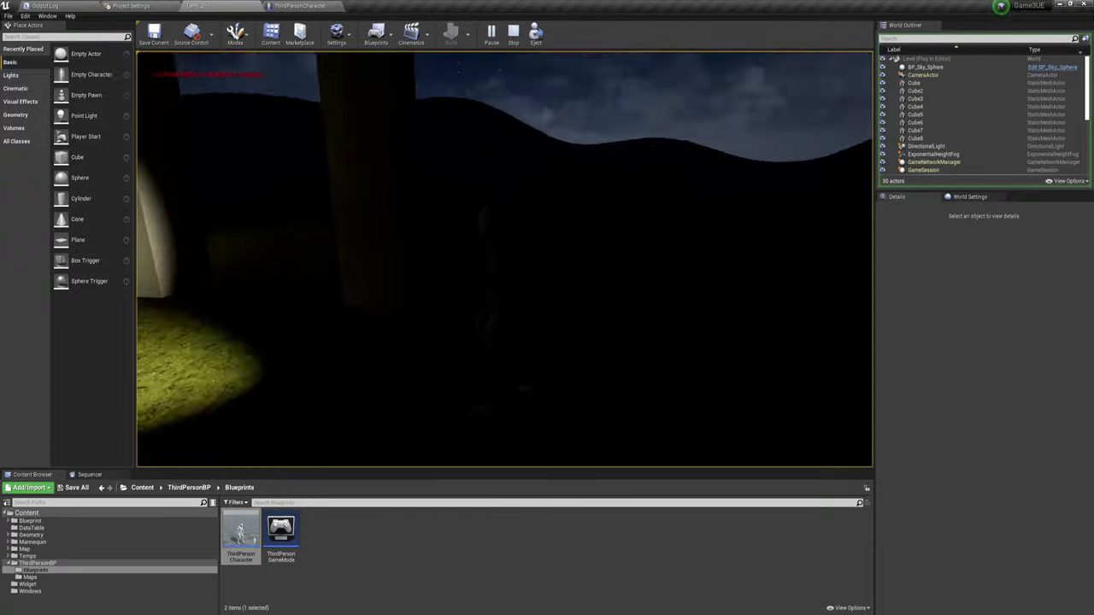
key(w)
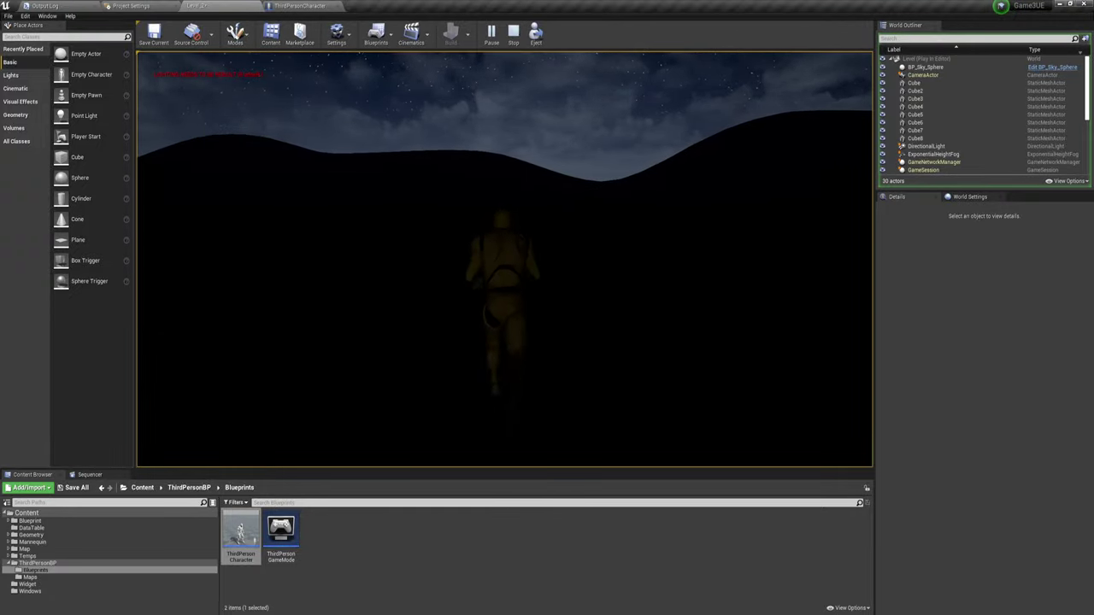
key(f)
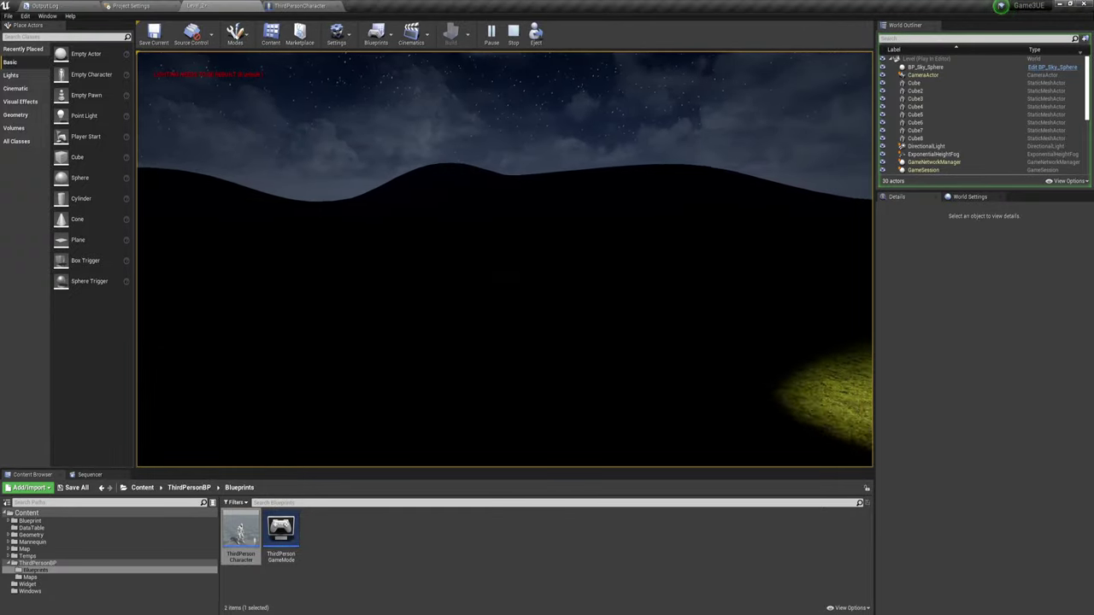
key(f)
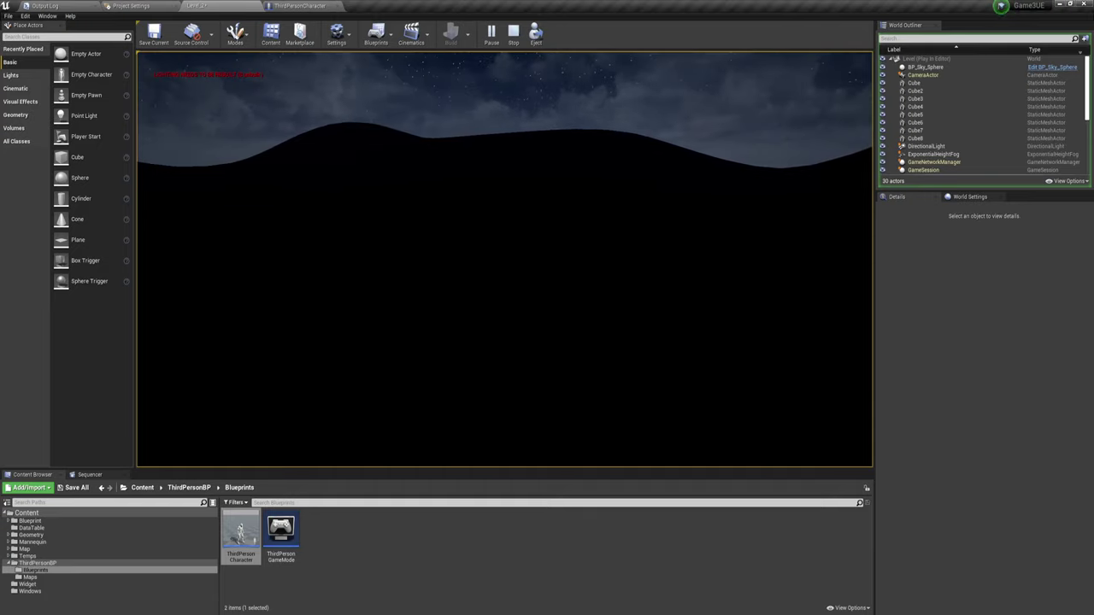
key(f)
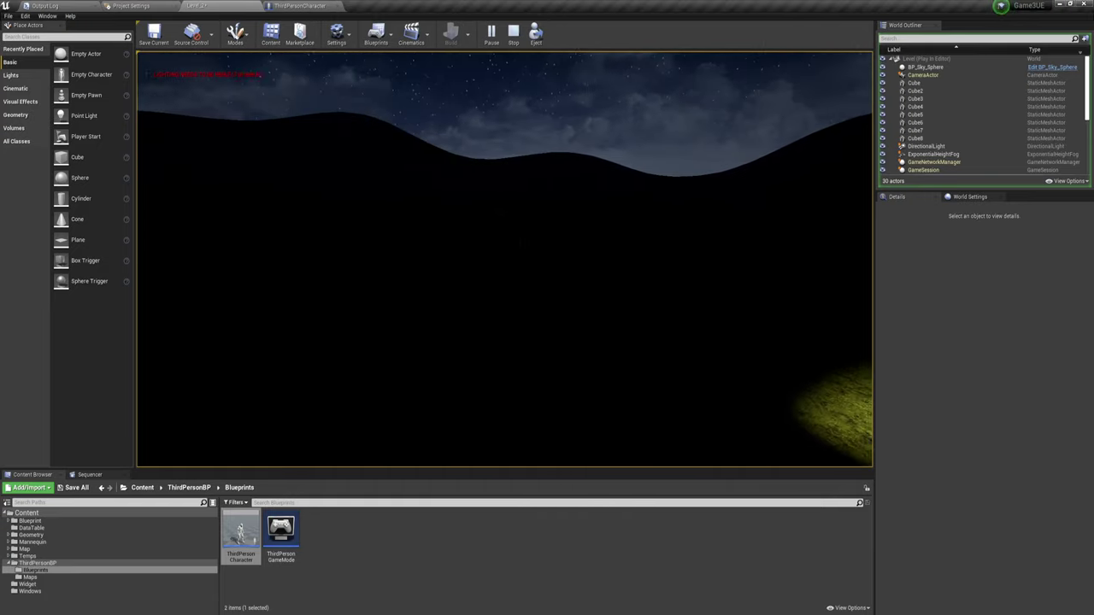
key(Escape)
right_drag(532, 193, 501, 271)
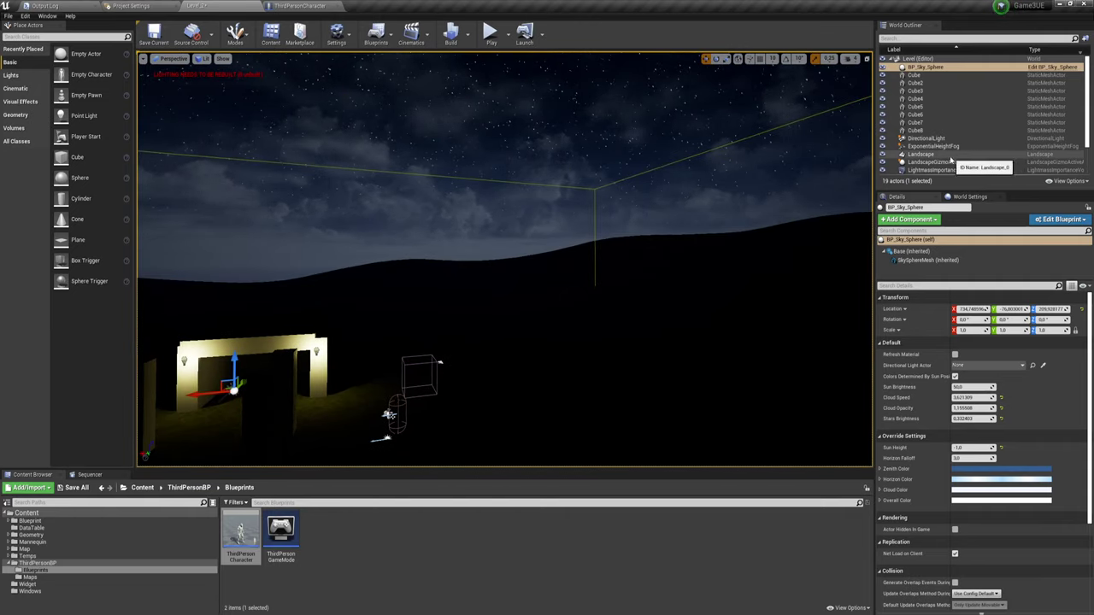
Step: Enable PostProcessVolume exposure Min and Max Brightness overrides, both set around 1.0
scroll(941, 159, down, 2)
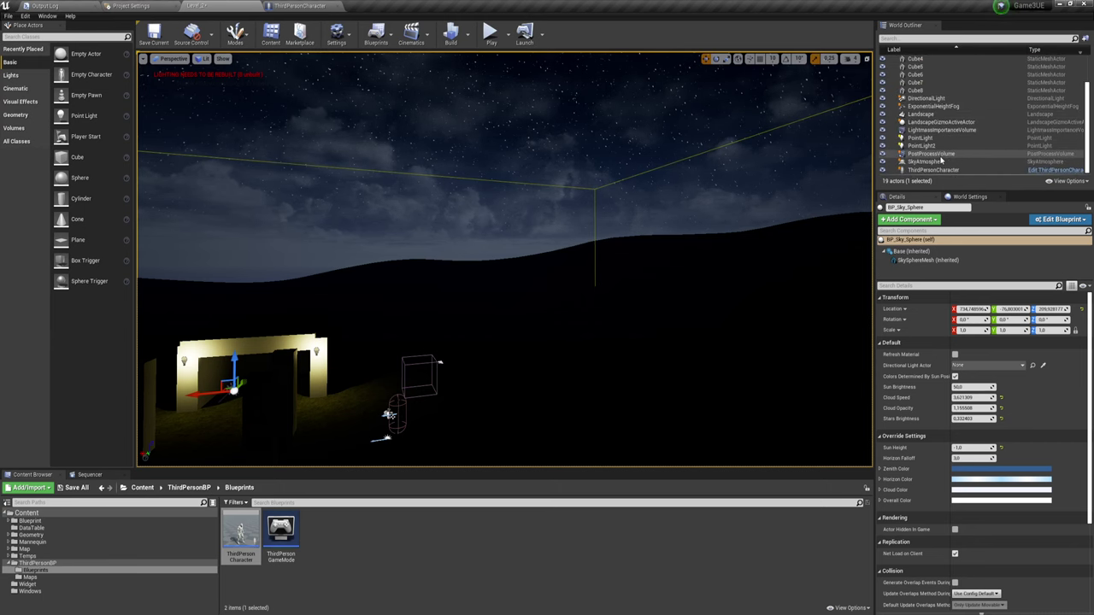
click(932, 155)
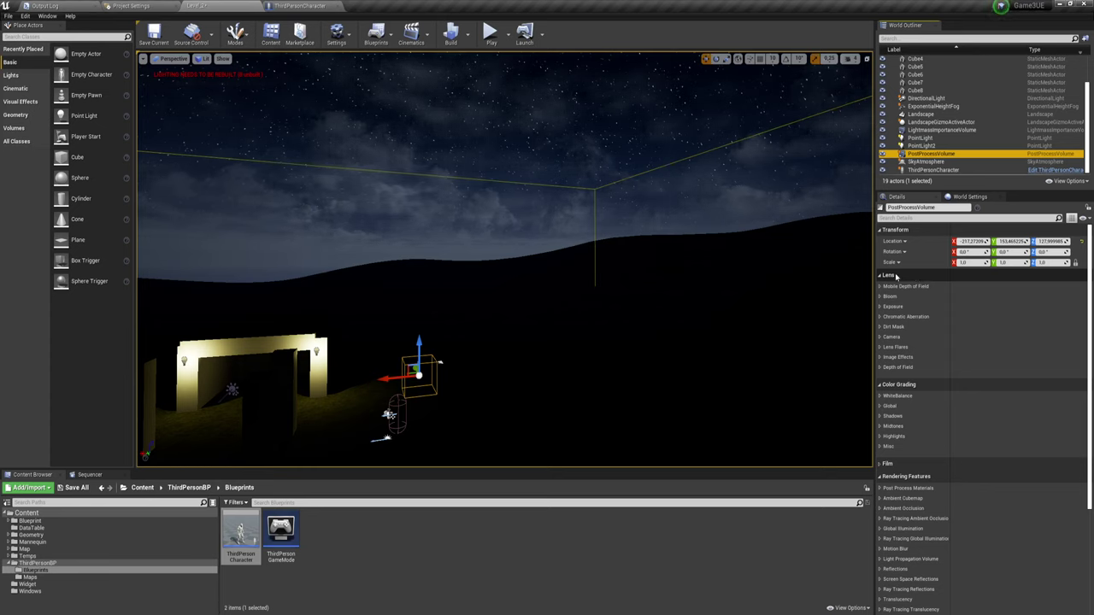
click(893, 306)
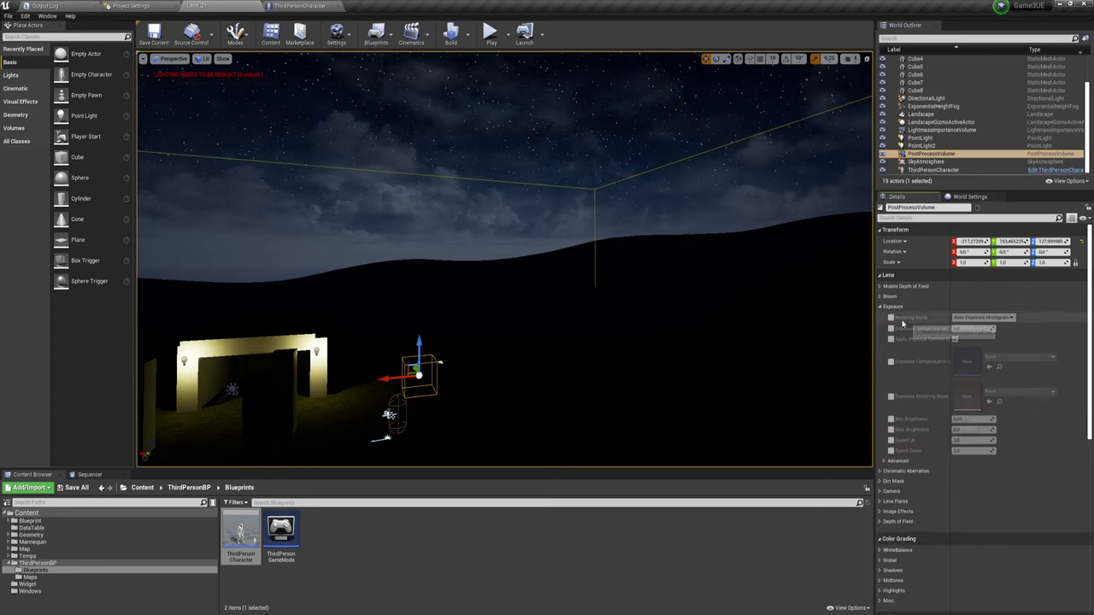
click(891, 419)
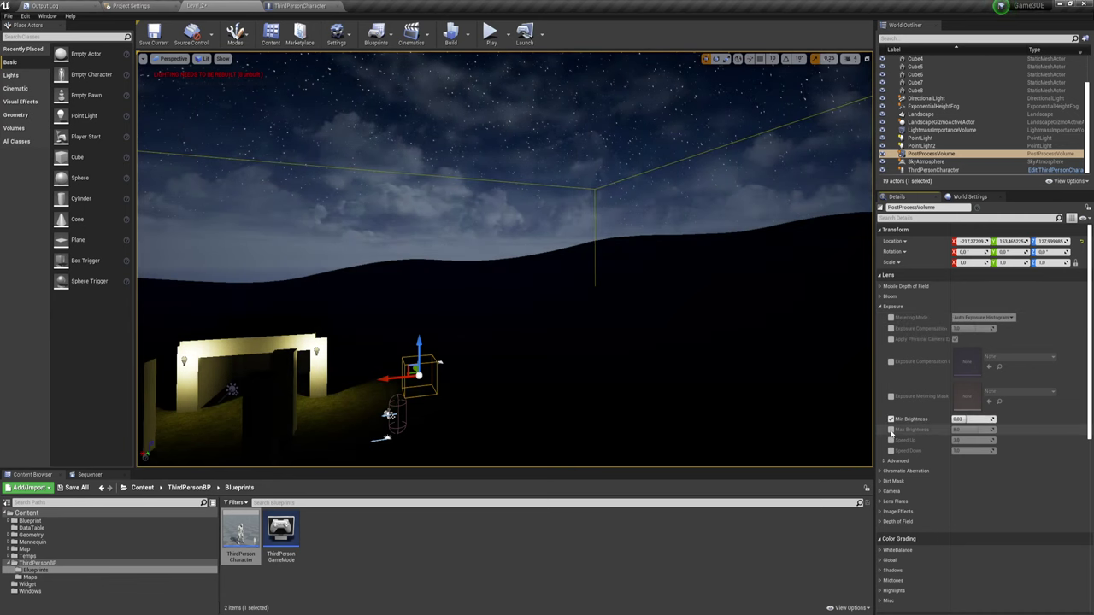
click(891, 429)
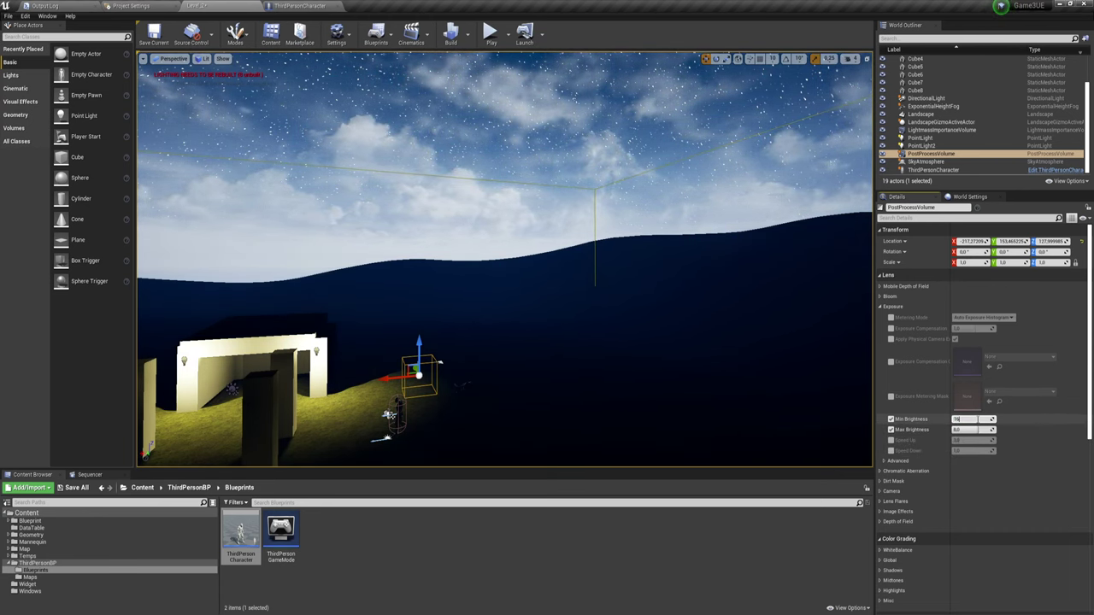
key(Return)
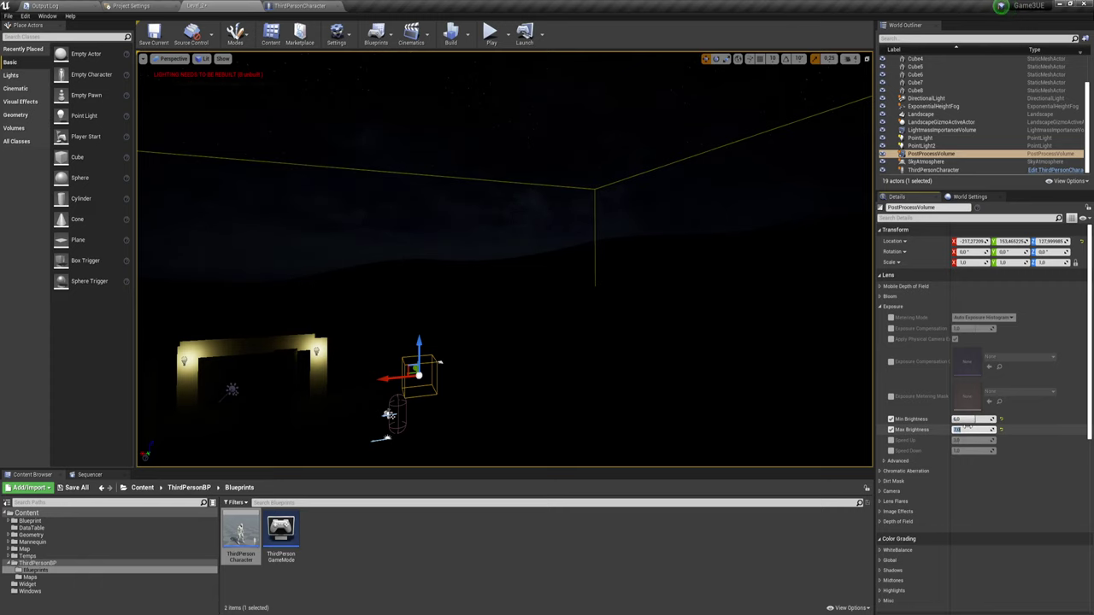
key(Return)
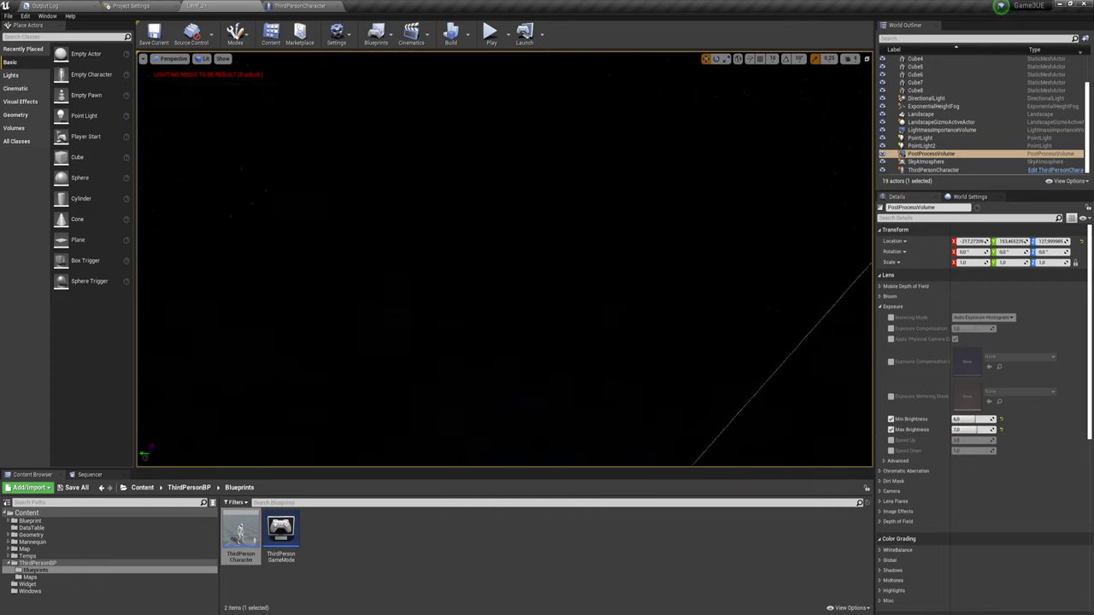
right_drag(504, 256, 513, 273)
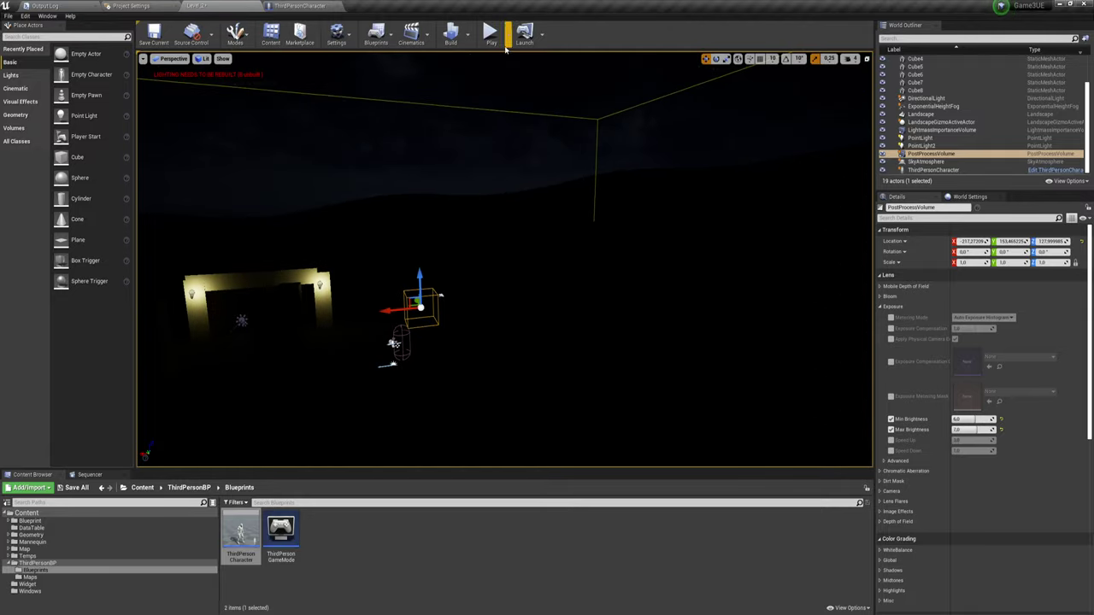
click(491, 34)
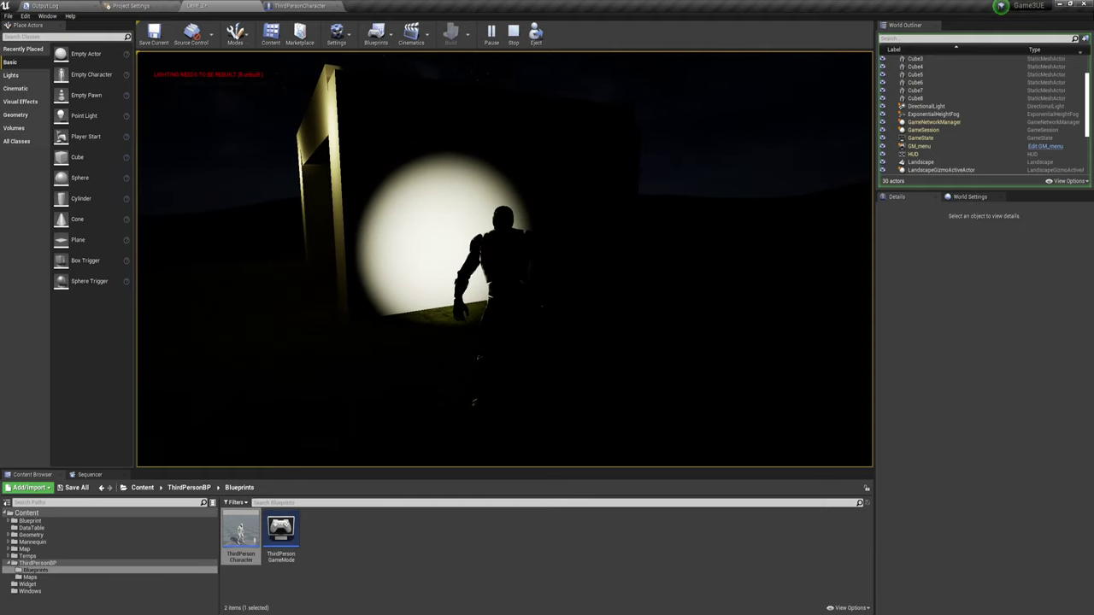
key(Escape)
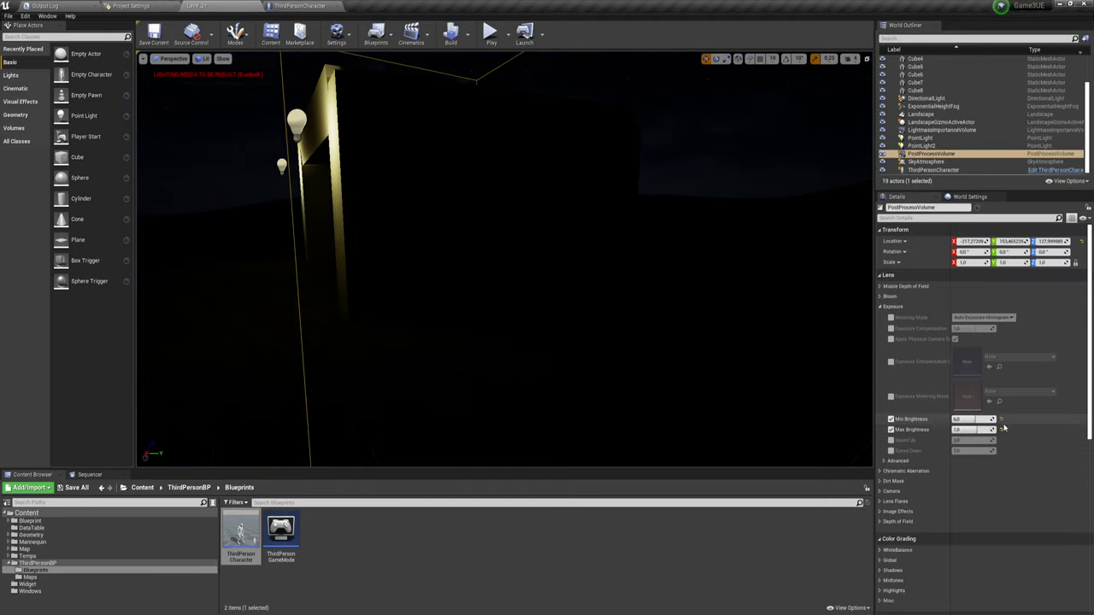
Step: Set the minimum exposure brightness to 12.0, then play-test the level
click(974, 419)
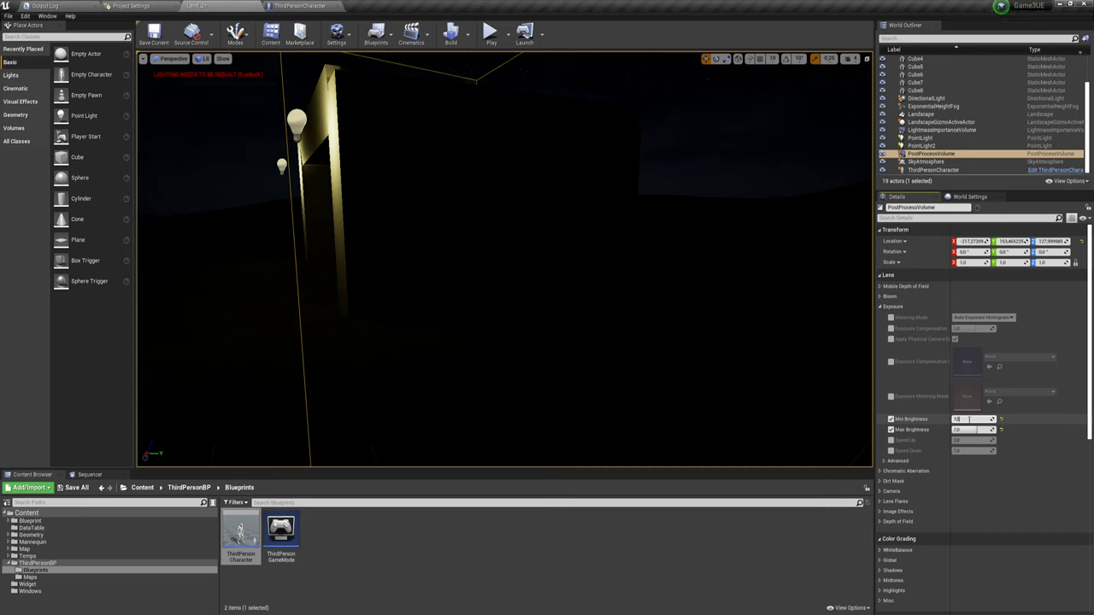
click(973, 430)
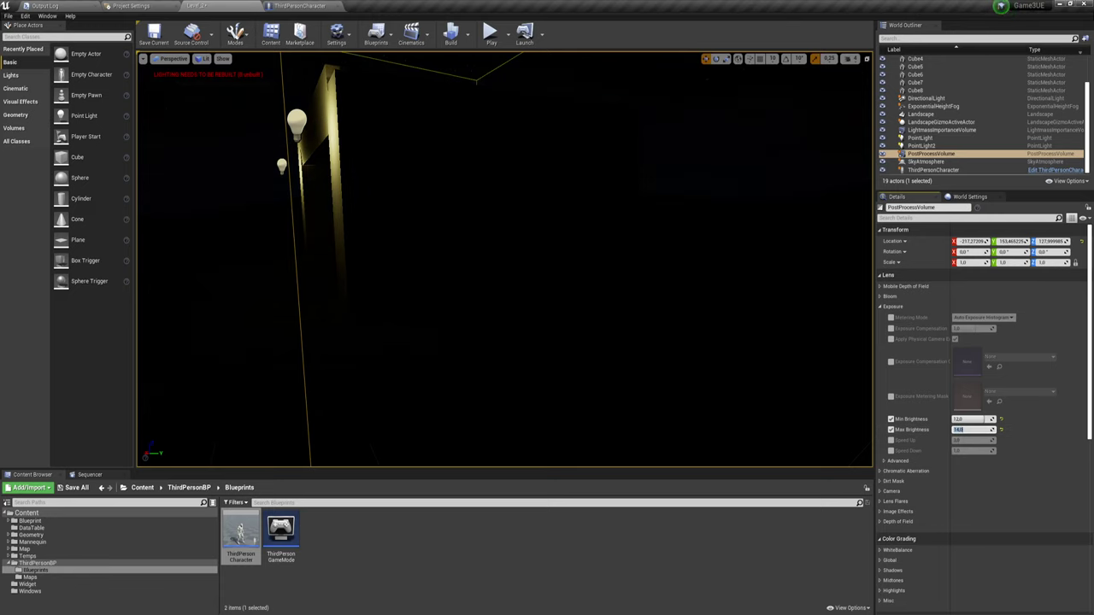
click(493, 36)
click(497, 58)
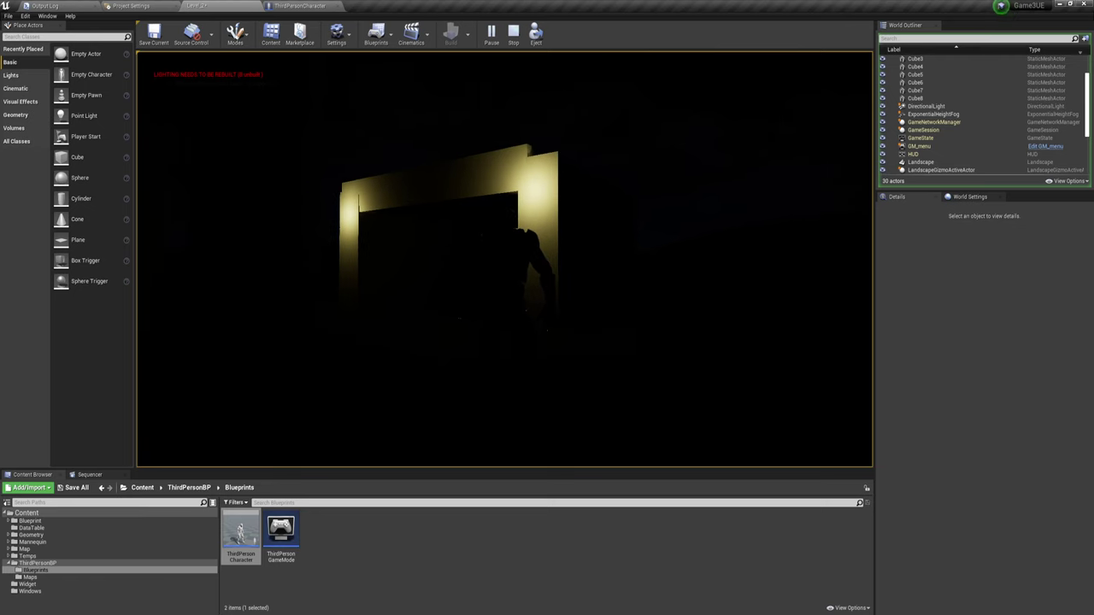
key(Escape)
Step: Uncheck the post-process volume's exposure Min Brightness and Max Brightness overrides
click(523, 183)
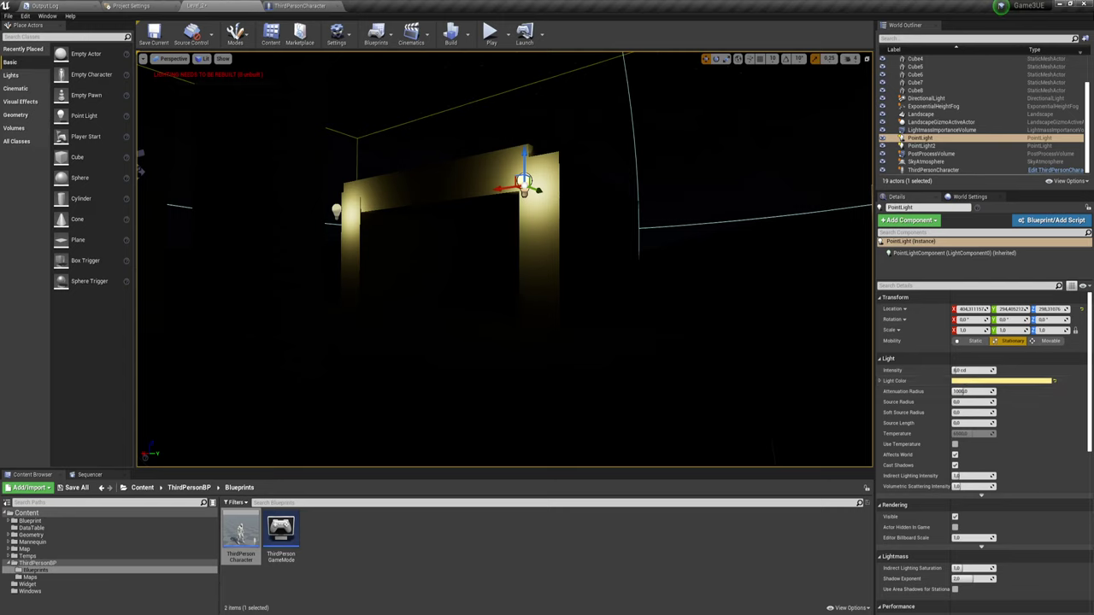
click(931, 153)
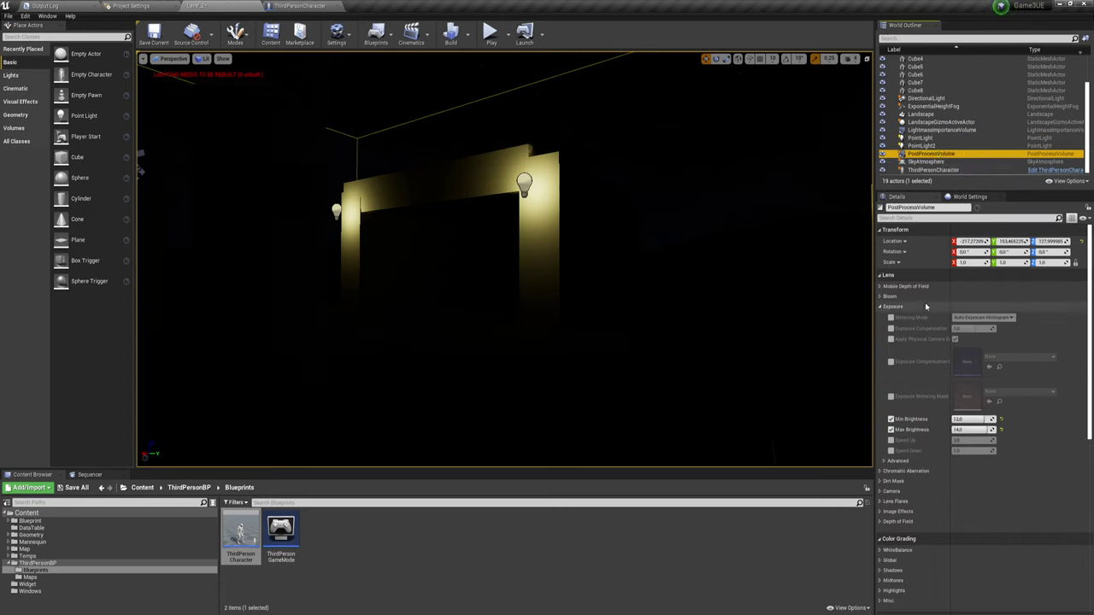
click(891, 419)
click(891, 430)
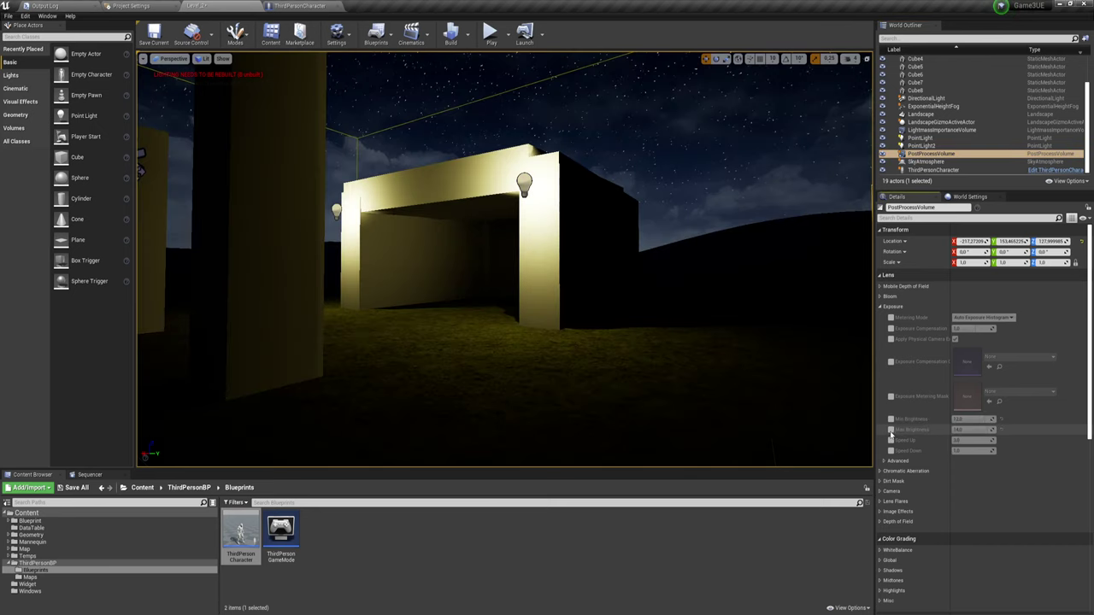
right_drag(513, 299, 643, 318)
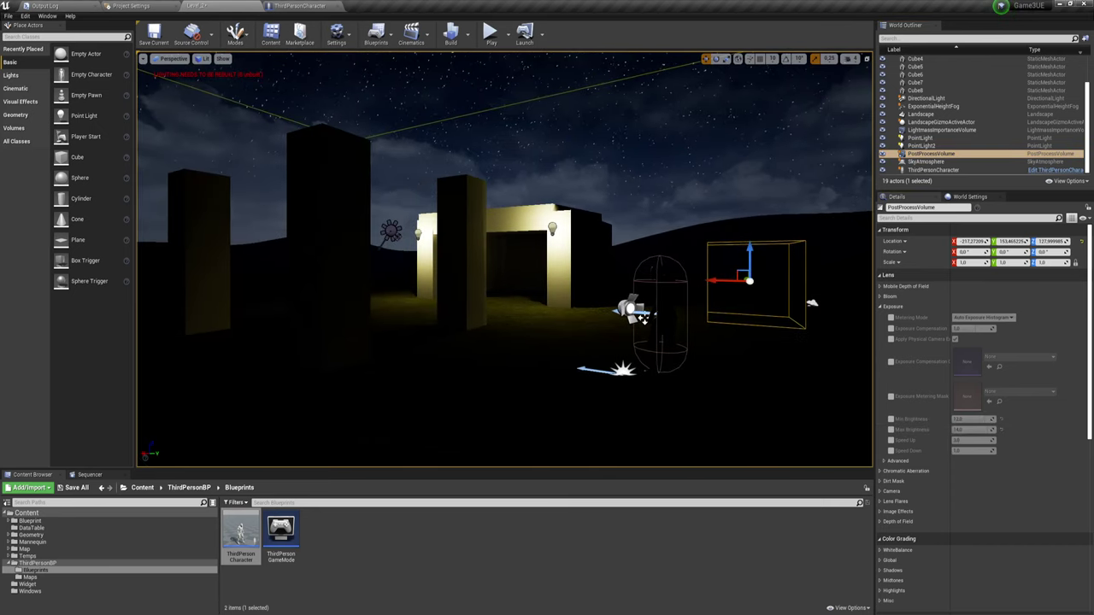
Step: Expand Color Grading Shadows and enable the Contrast override's colour controls
scroll(930, 467, down, 3)
scroll(923, 422, down, 2)
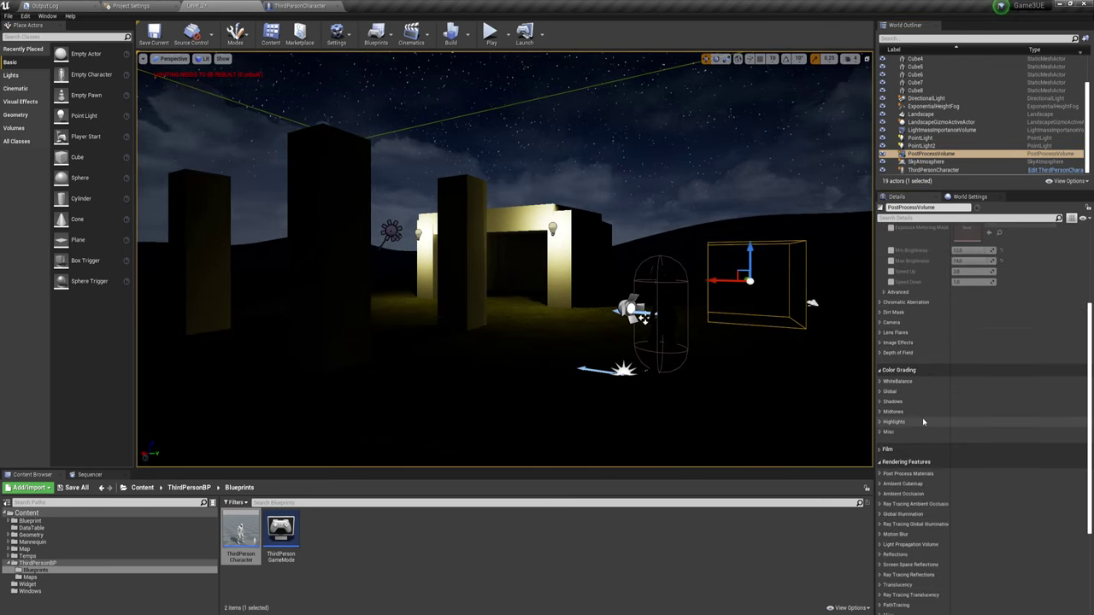
scroll(923, 421, down, 2)
scroll(923, 414, down, 2)
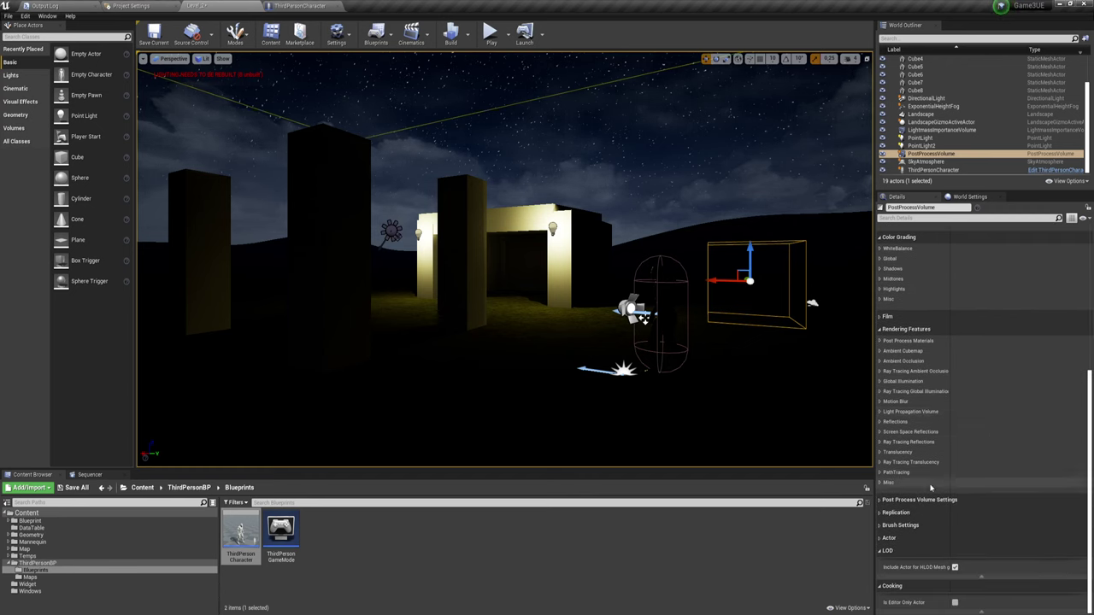
scroll(921, 385, up, 2)
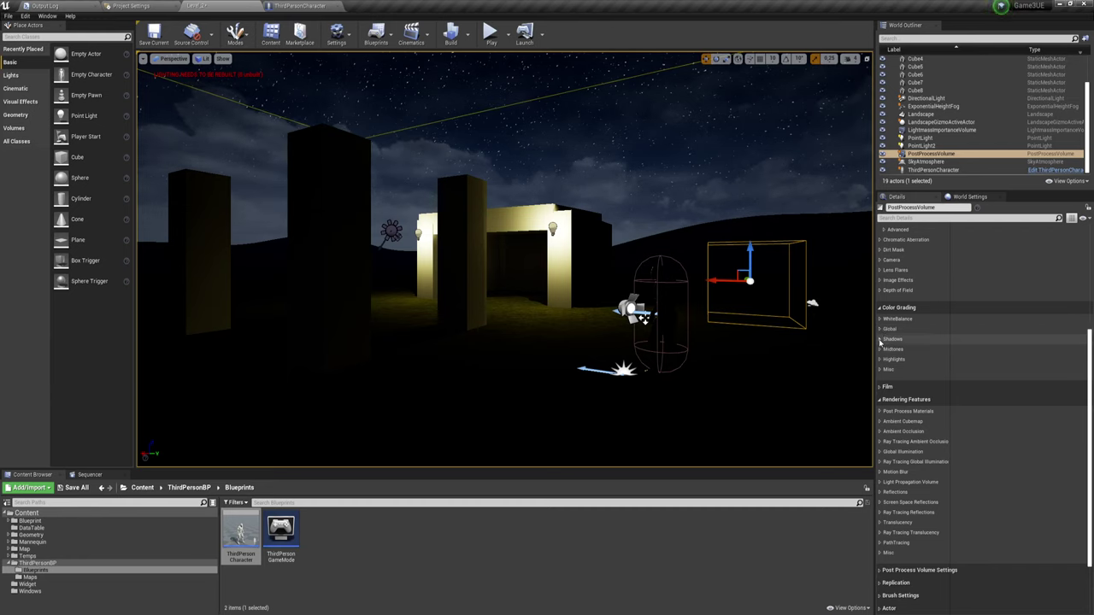
click(879, 340)
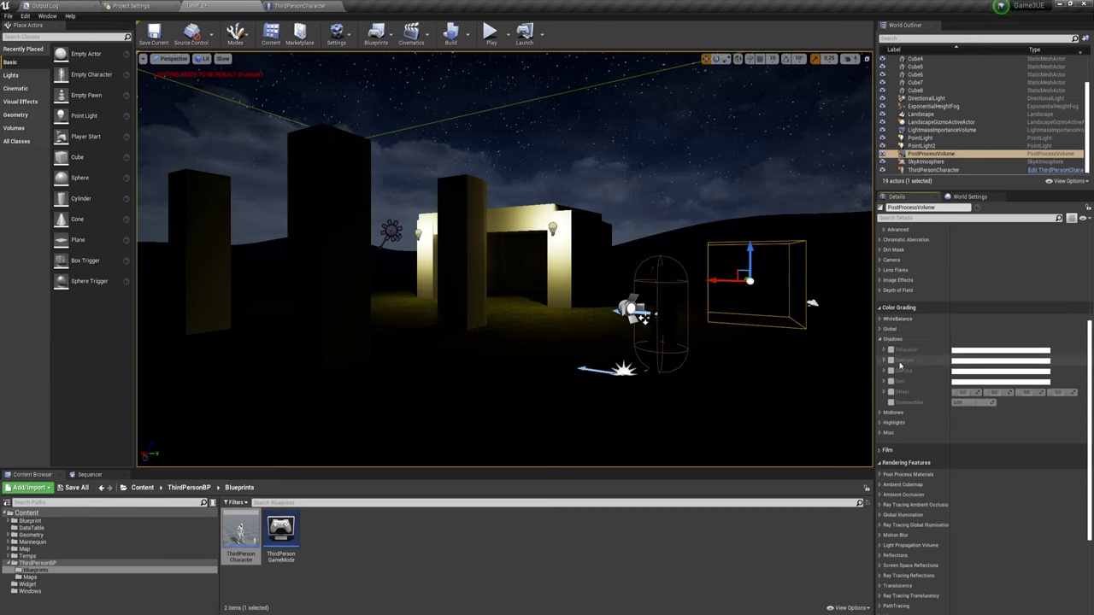
click(969, 364)
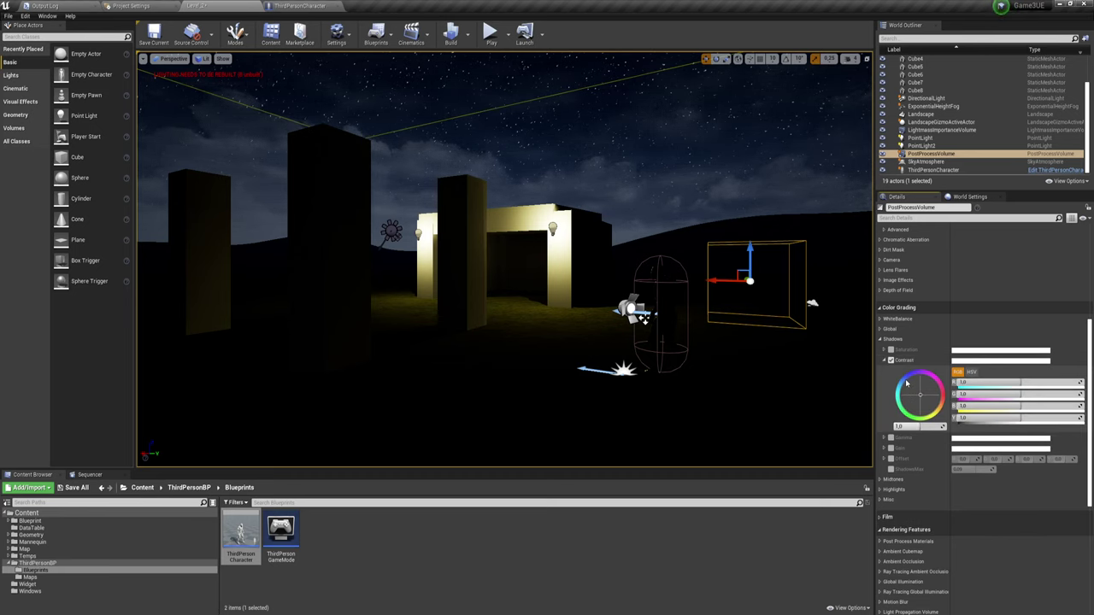
Step: Tune the shadow contrast RGB values for a warm tint, red about 1.41, green about 1.0
drag(907, 384, 910, 377)
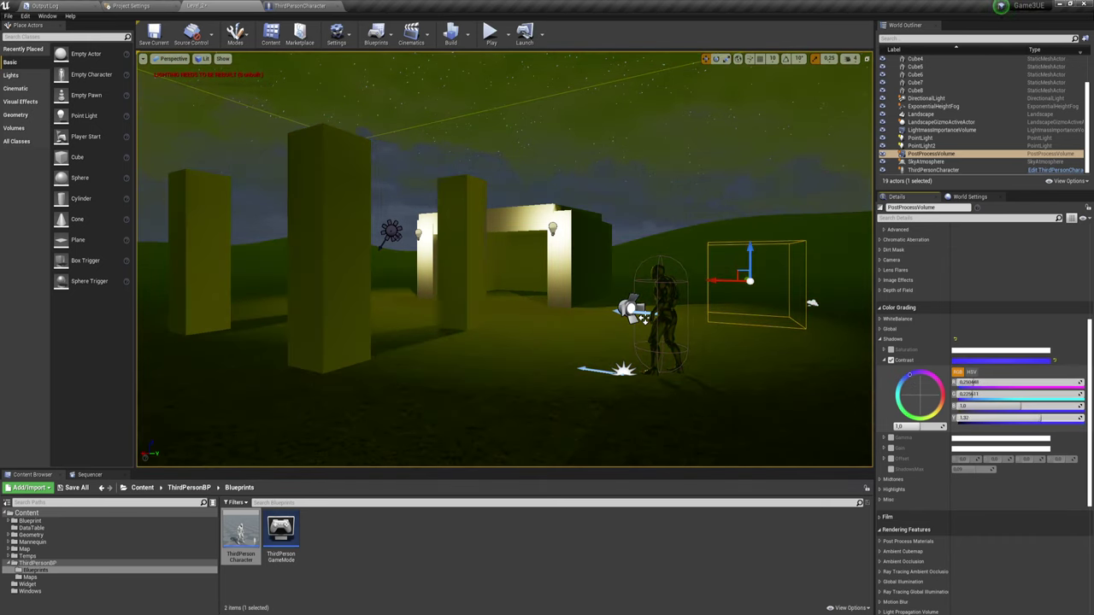
mouse_move(1024, 425)
mouse_down()
mouse_move(1081, 418)
mouse_move(1029, 418)
mouse_move(966, 394)
mouse_move(1018, 392)
mouse_up()
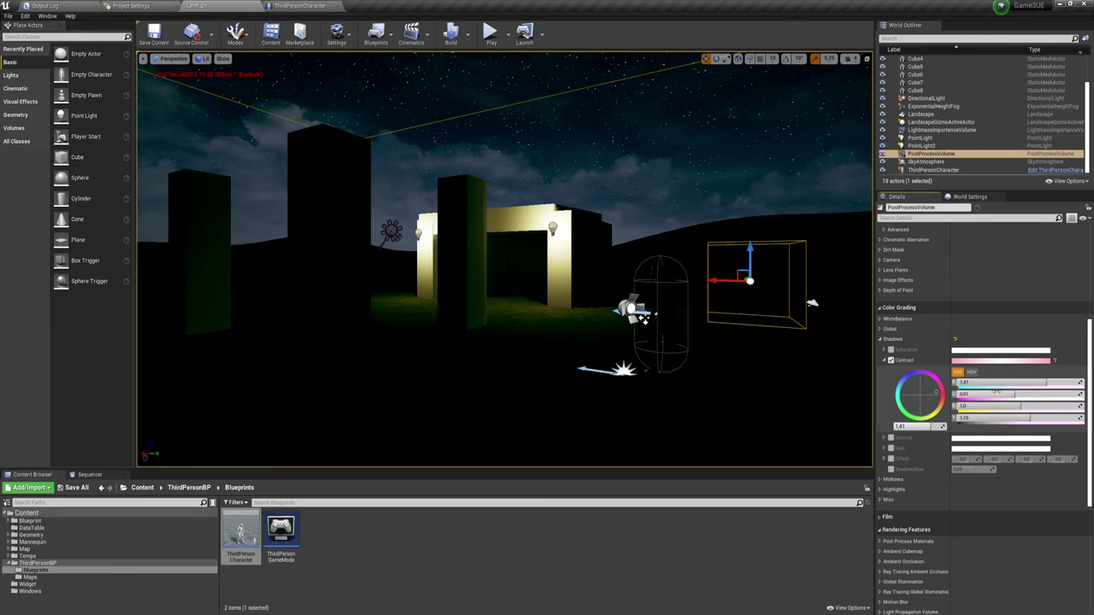
drag(987, 405, 994, 405)
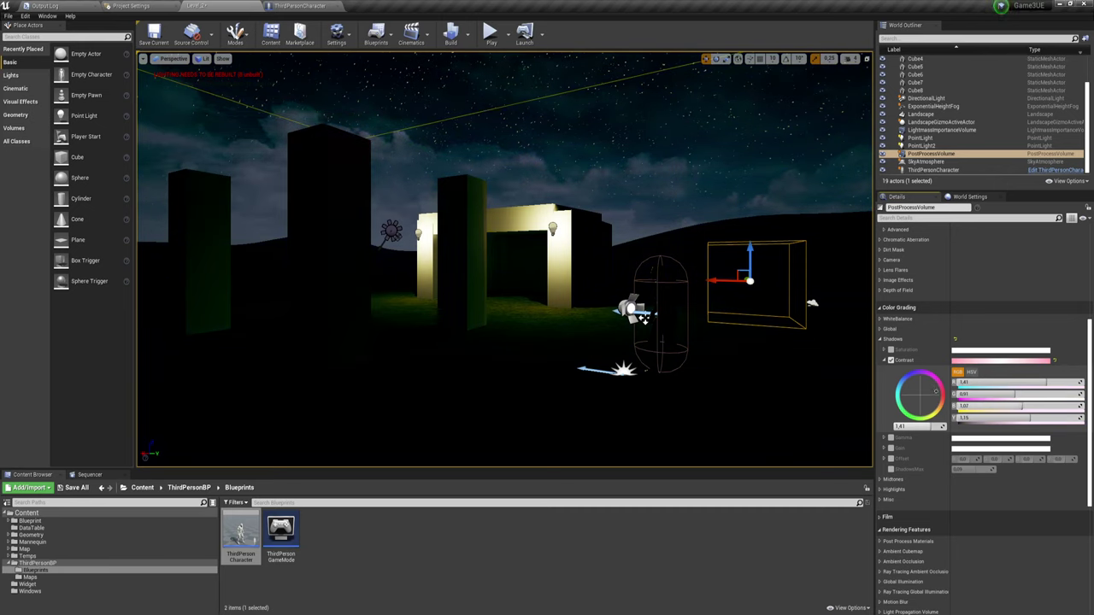
mouse_move(1011, 394)
mouse_down()
mouse_move(1026, 394)
mouse_move(1018, 418)
mouse_up()
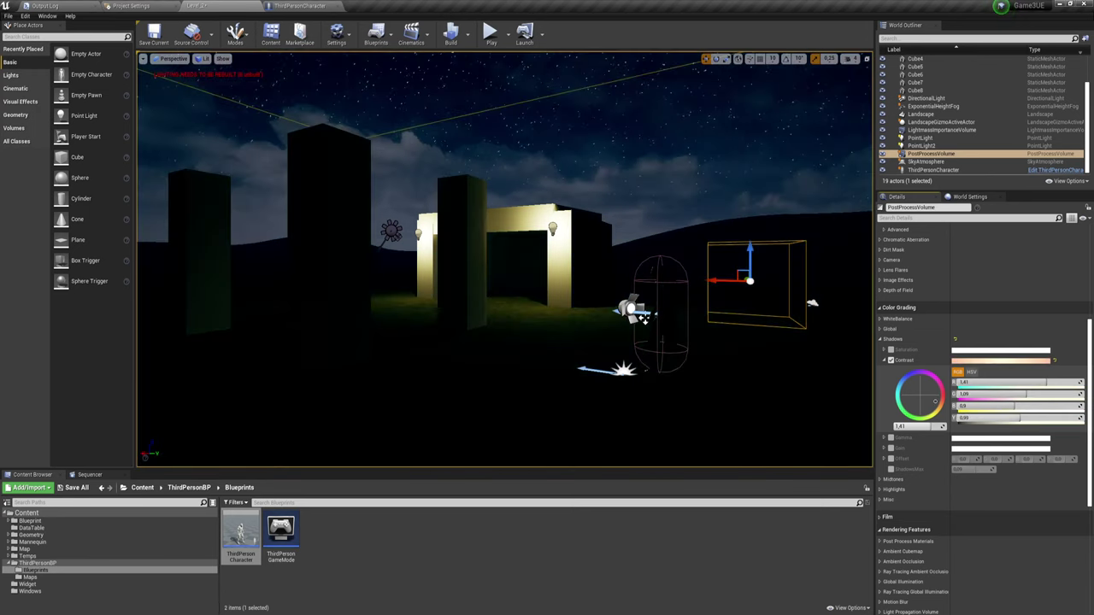
click(490, 32)
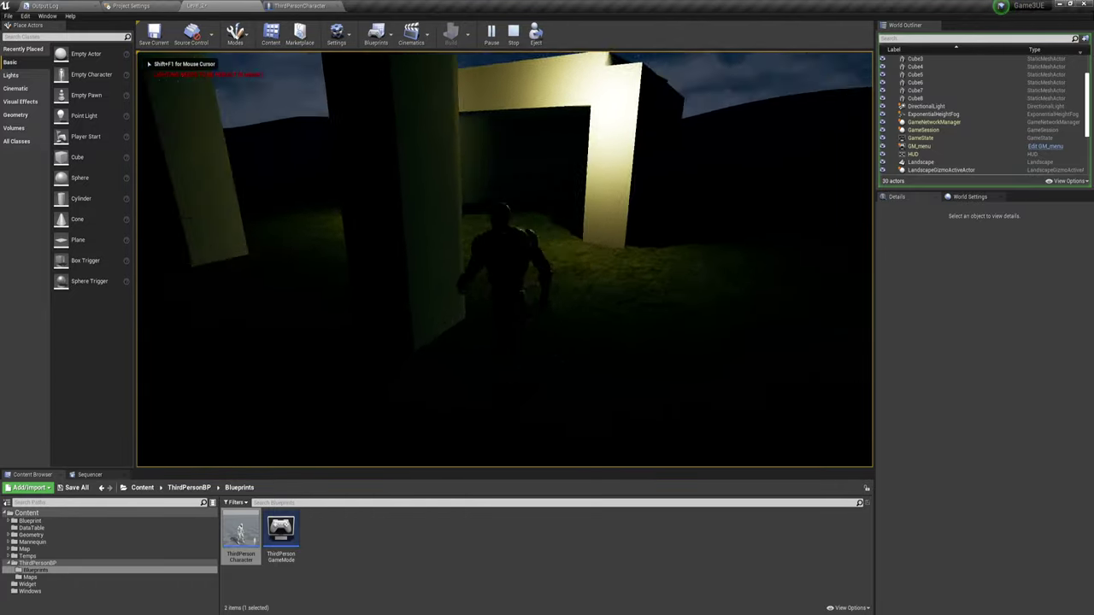
key(a)
key(w)
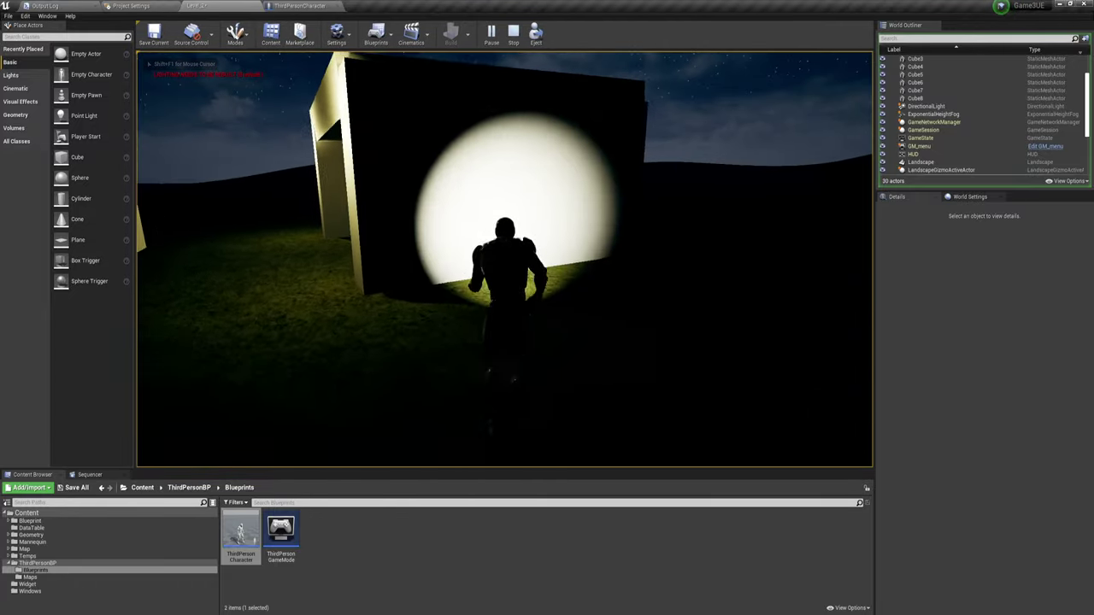
key(s)
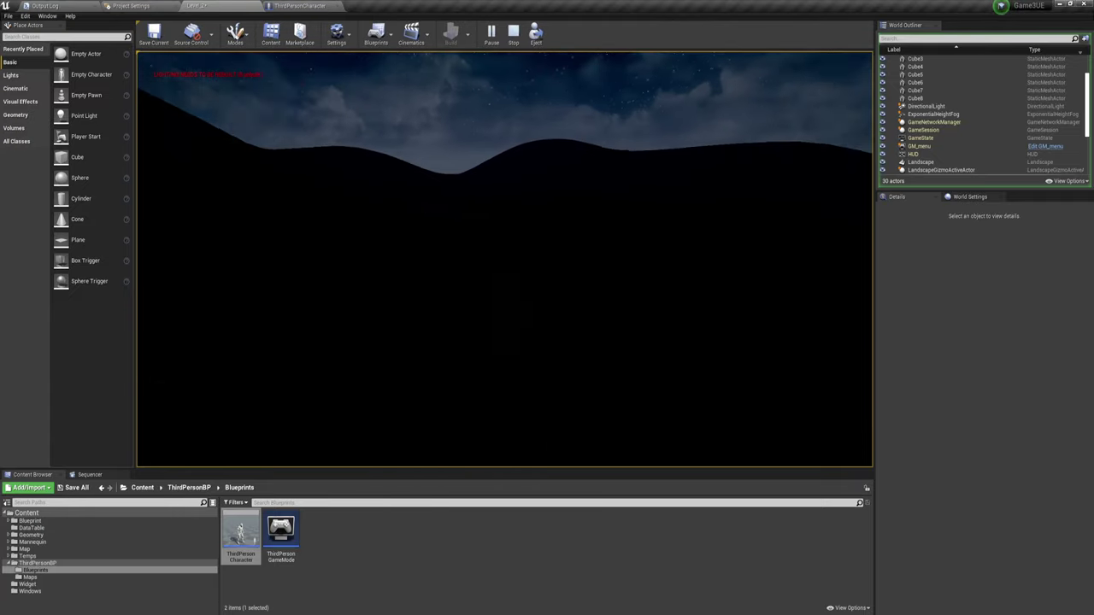
Step: Stop the play-test, collapse Shadows Contrast and enable the Shadows Gamma override
key(Escape)
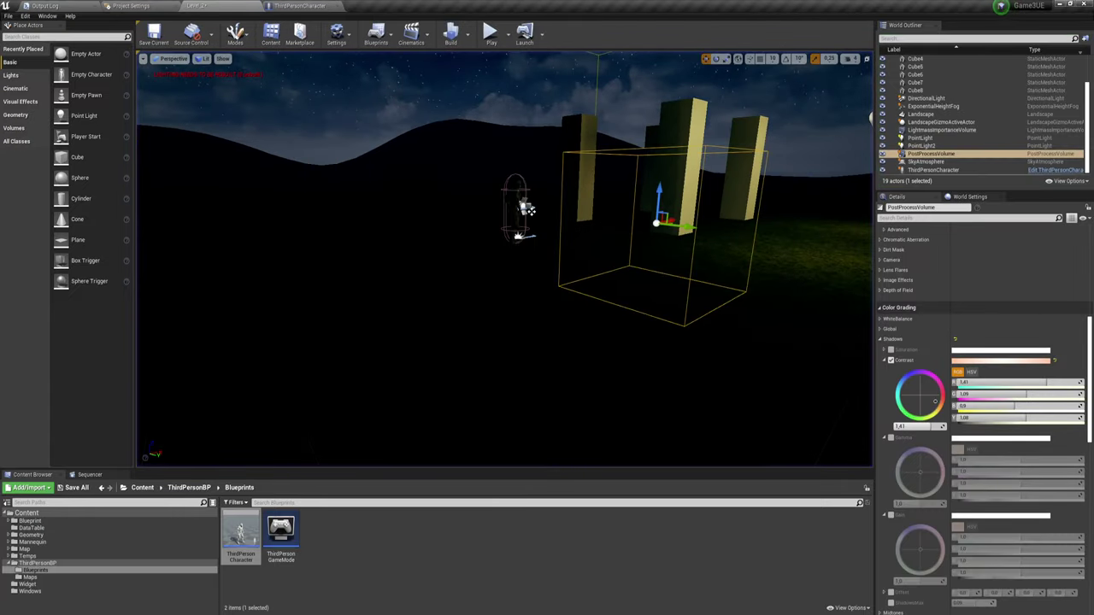
click(886, 360)
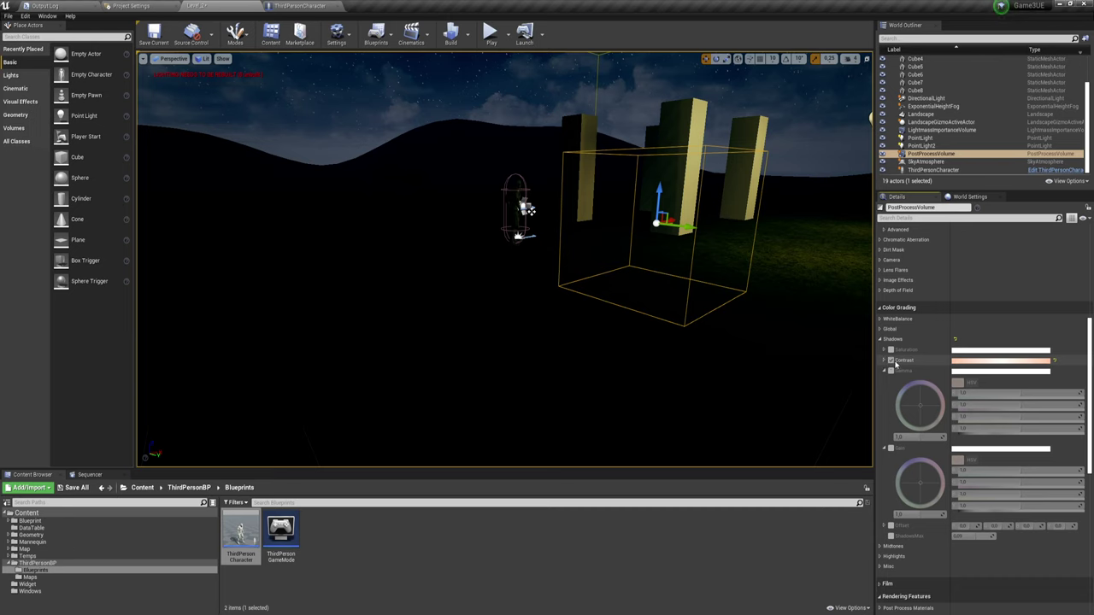
click(891, 371)
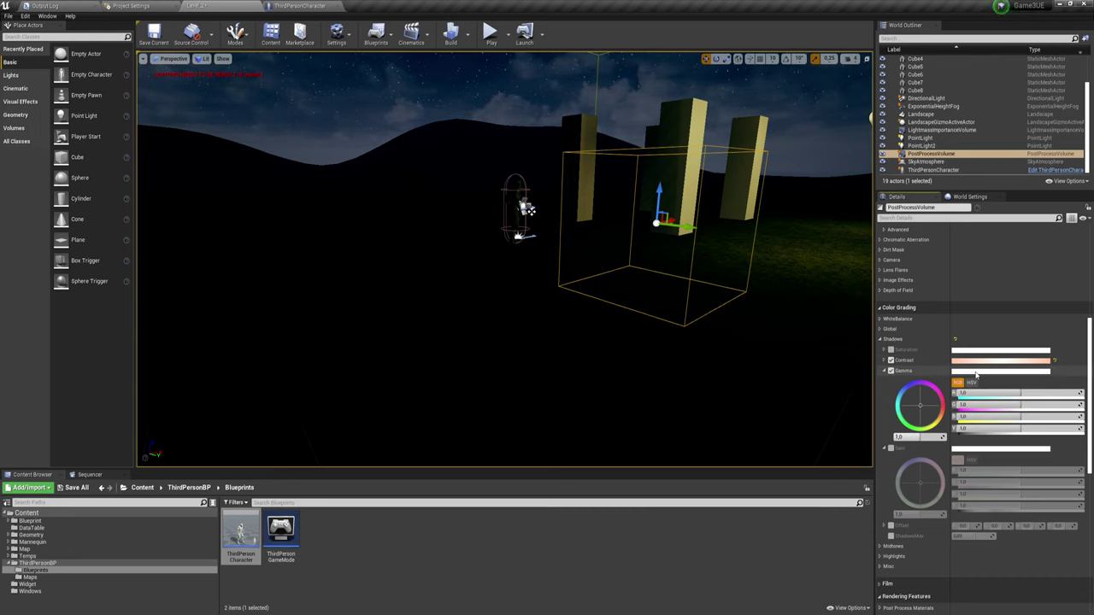
Step: Try cyan, pale blue, purple and green shadow gamma tints, then switch Shadows Gamma off
mouse_move(905, 400)
mouse_down()
mouse_move(895, 413)
mouse_move(902, 401)
mouse_up()
right_drag(513, 257, 512, 213)
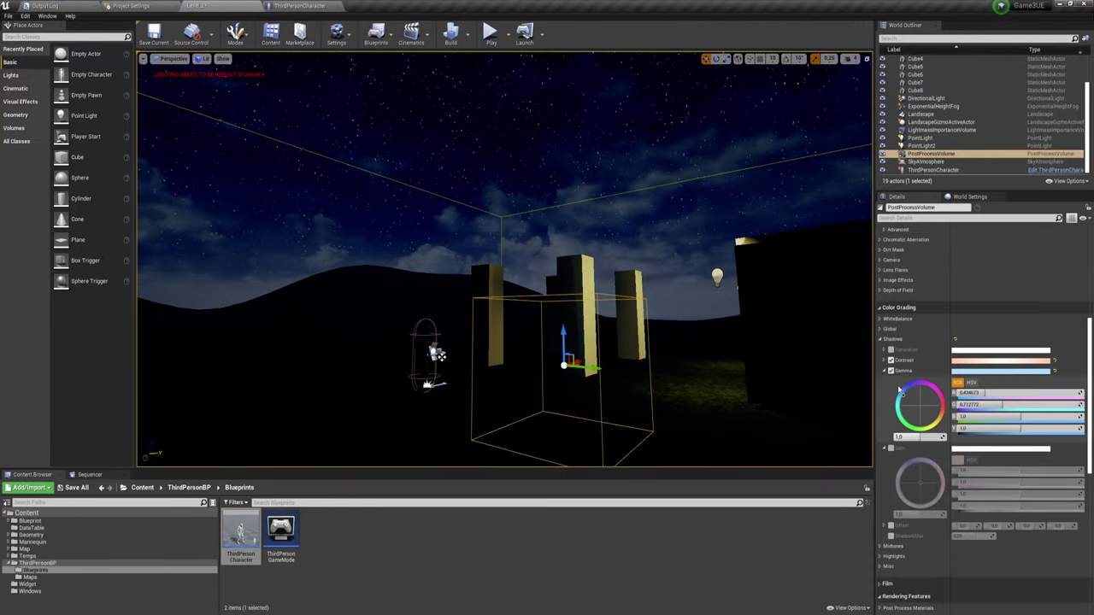
mouse_move(903, 393)
mouse_down()
mouse_move(911, 386)
mouse_move(896, 409)
mouse_up()
mouse_move(504, 256)
right_down()
mouse_move(530, 239)
mouse_move(478, 257)
right_up()
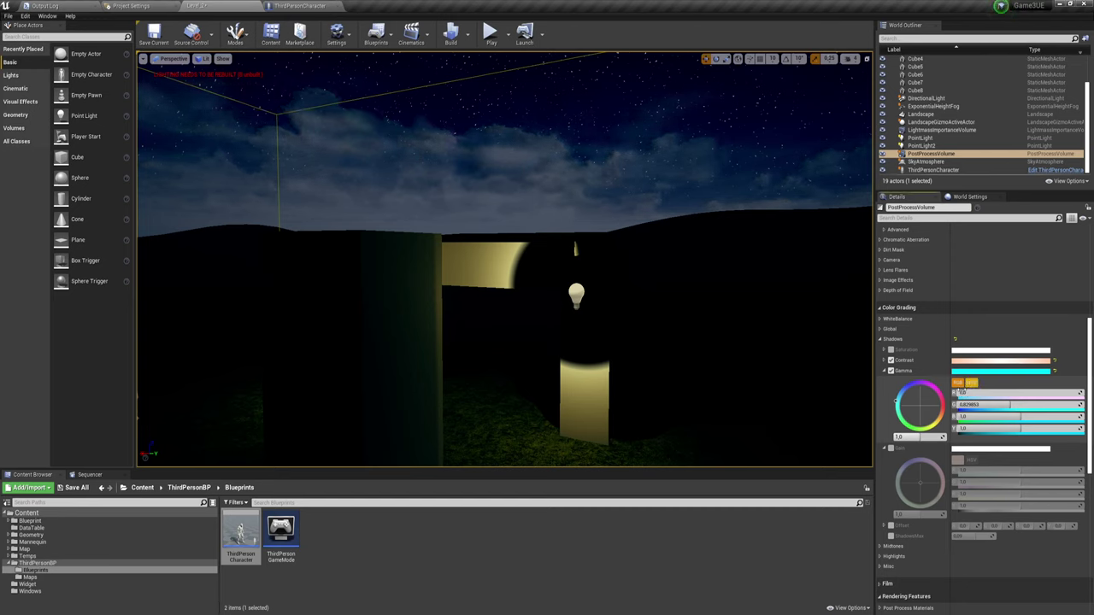
drag(916, 394, 900, 401)
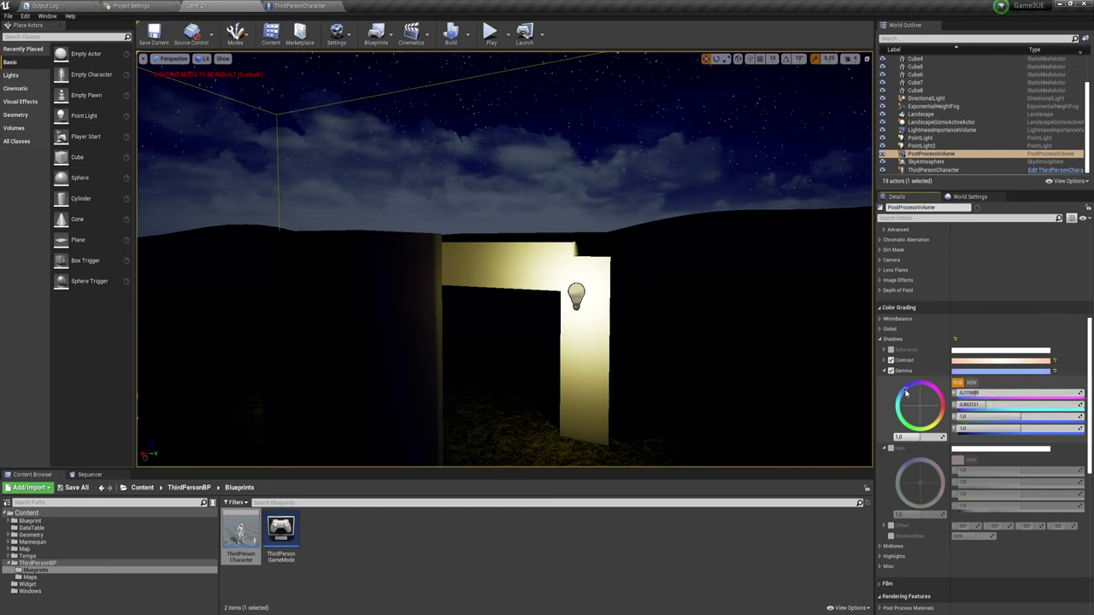
mouse_move(899, 405)
mouse_down()
mouse_move(901, 417)
mouse_move(905, 386)
mouse_up()
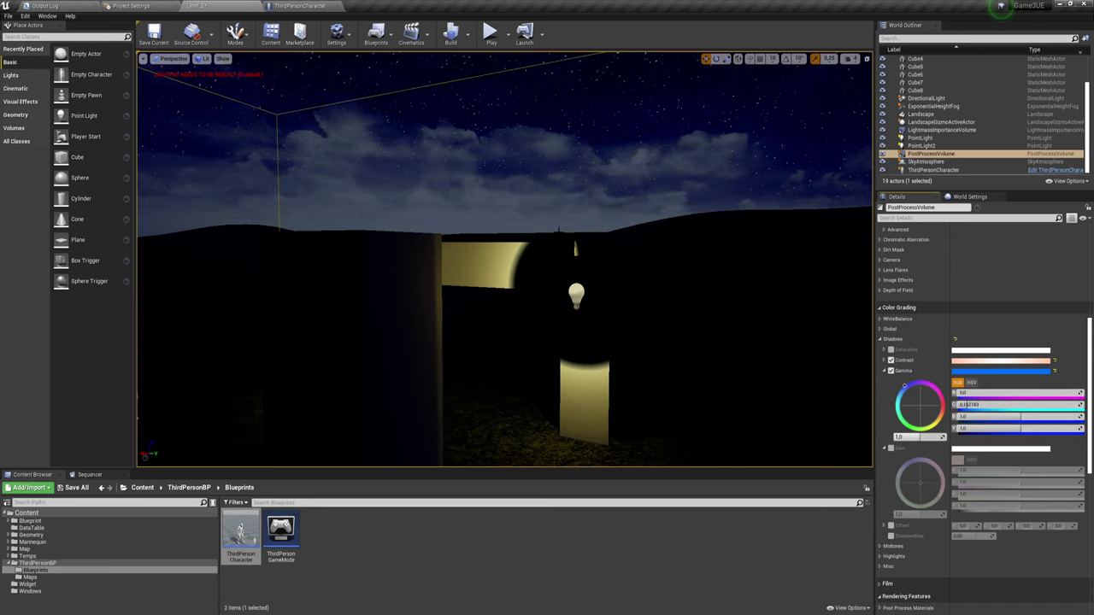
click(891, 371)
Step: Enable Shadows Gain and test green and pink-red tints while viewing the lit archway
scroll(892, 401, down, 1)
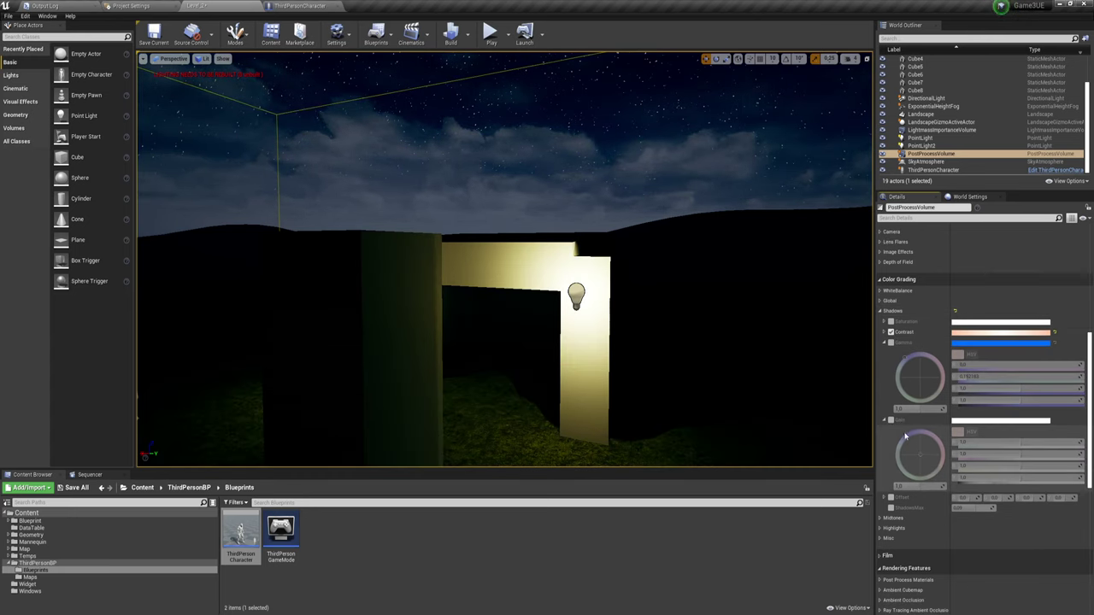
click(891, 421)
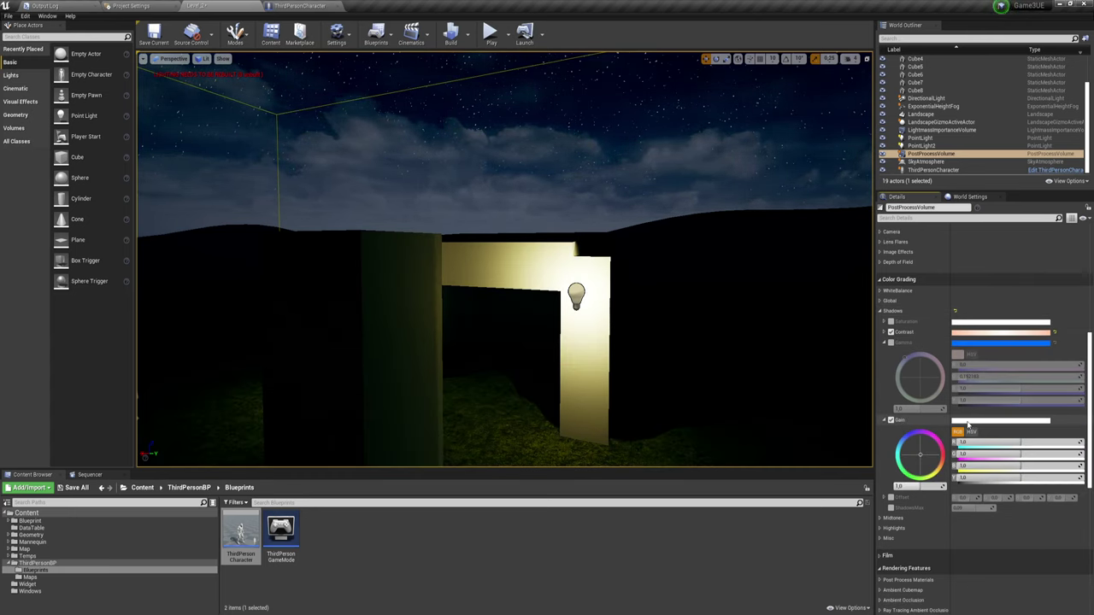
mouse_move(905, 449)
mouse_down()
mouse_move(908, 466)
mouse_move(932, 430)
mouse_up()
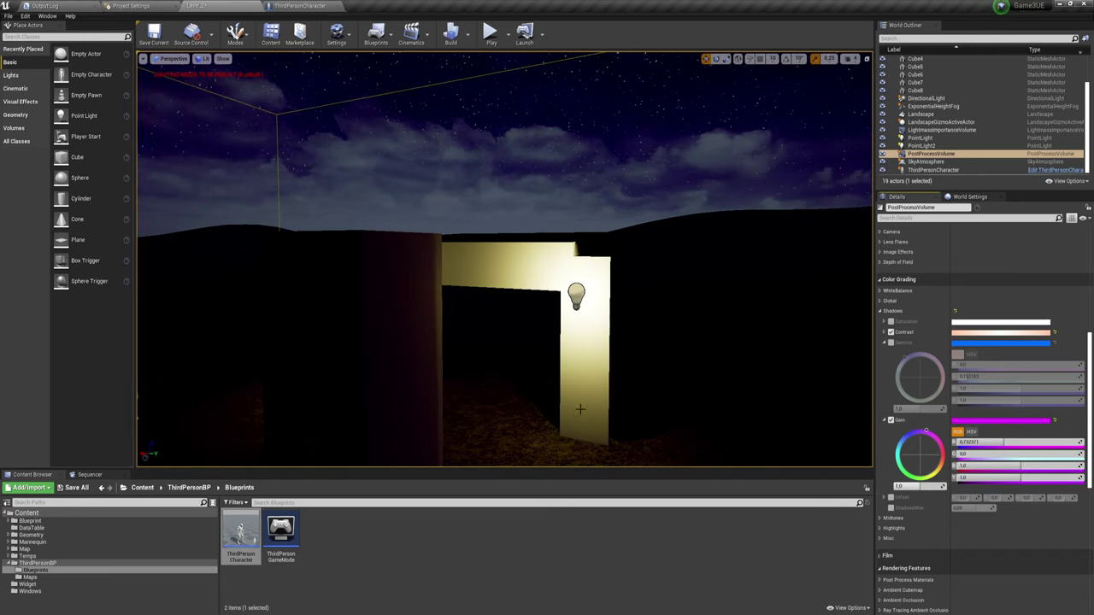
right_drag(504, 256, 513, 282)
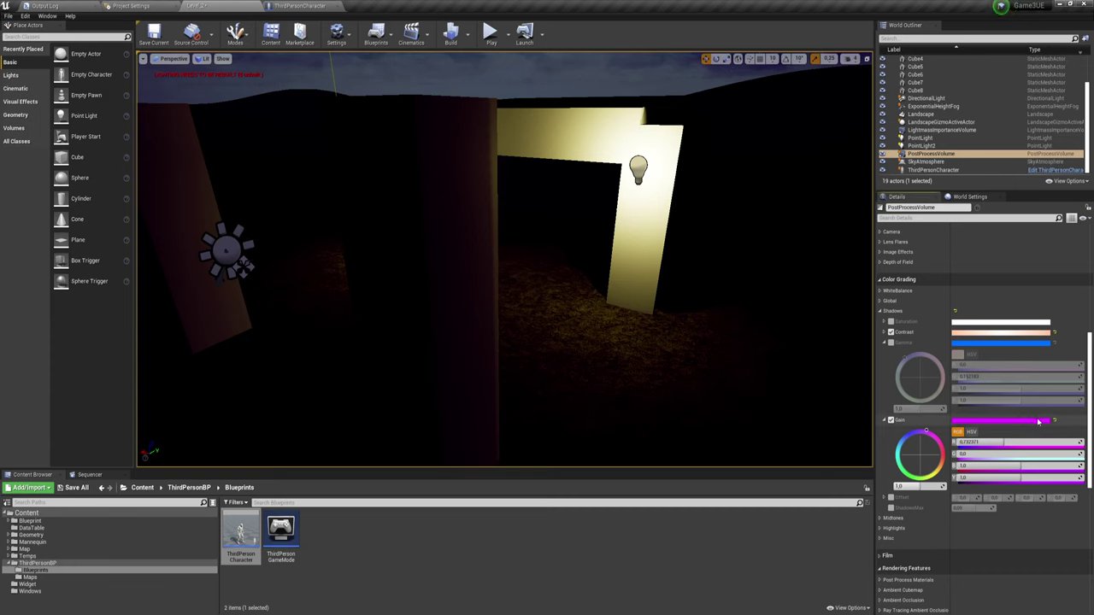
drag(938, 443, 940, 478)
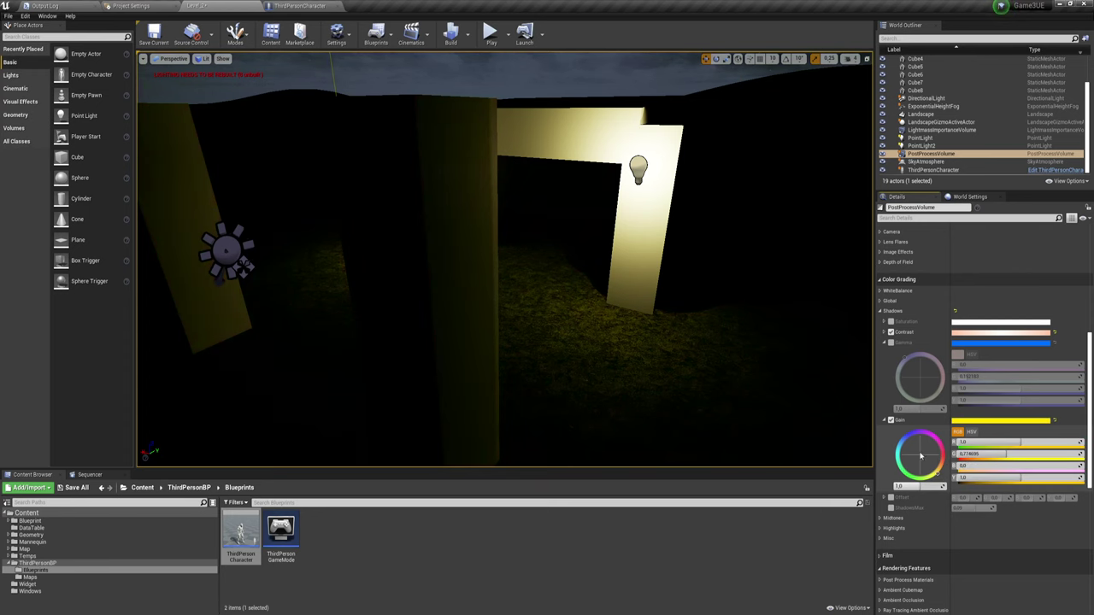
right_drag(504, 256, 504, 256)
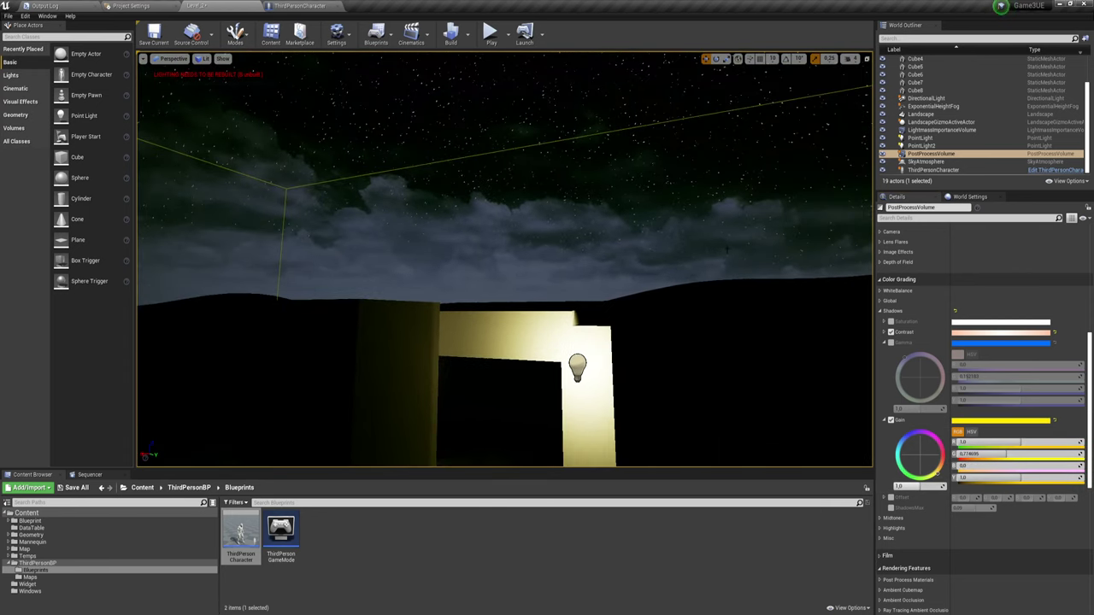
right_drag(564, 274, 564, 273)
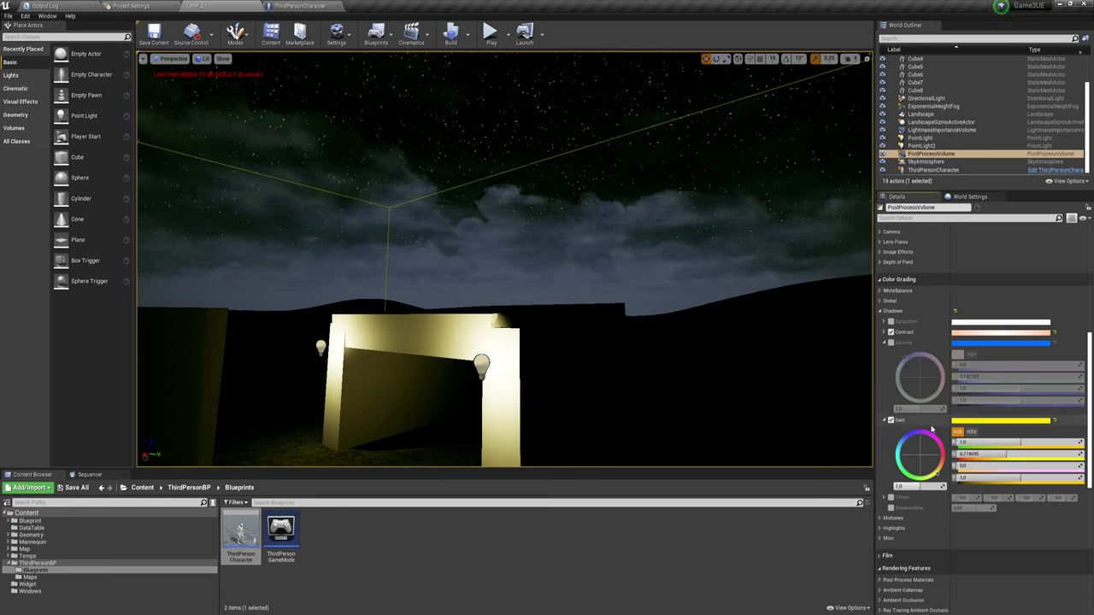
Step: Try cyan-blue and magenta shadow gain, settle on yellow-green, and view the lit doorway closely
click(901, 442)
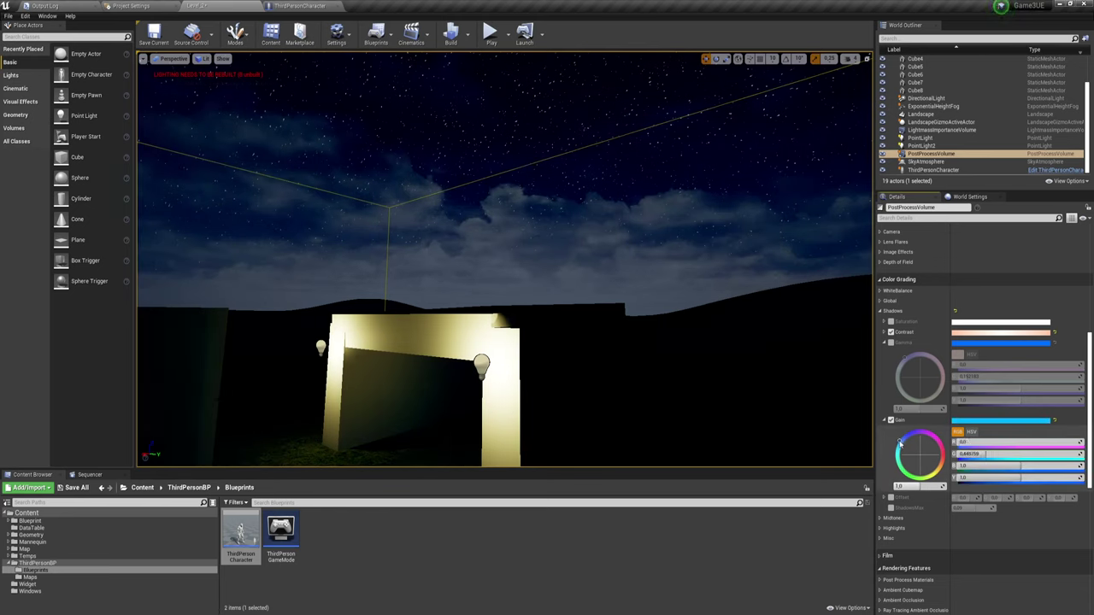
drag(900, 443, 943, 429)
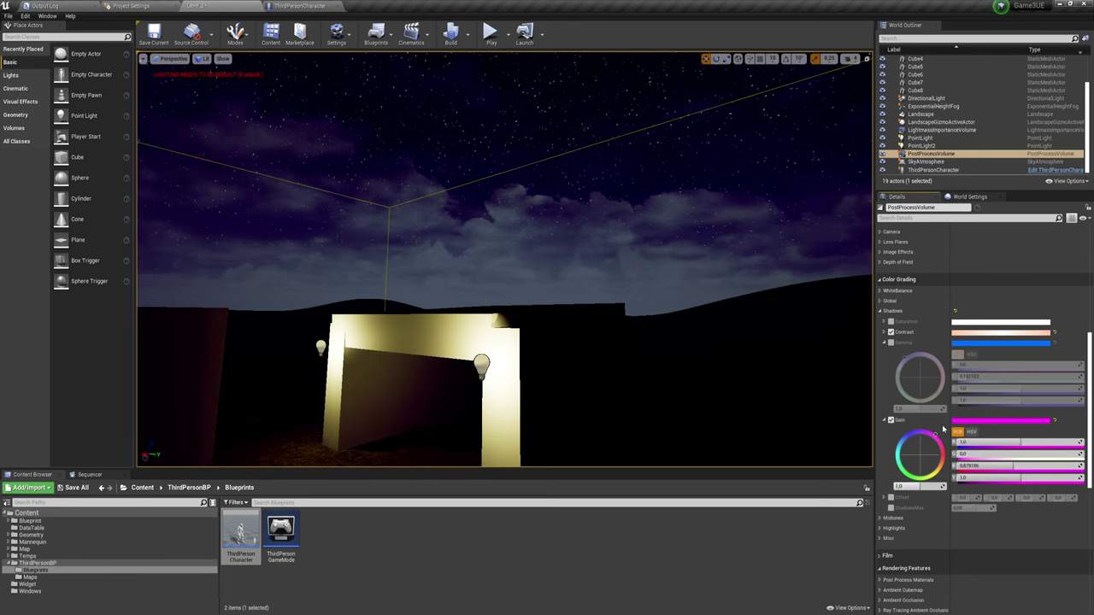
drag(944, 429, 928, 496)
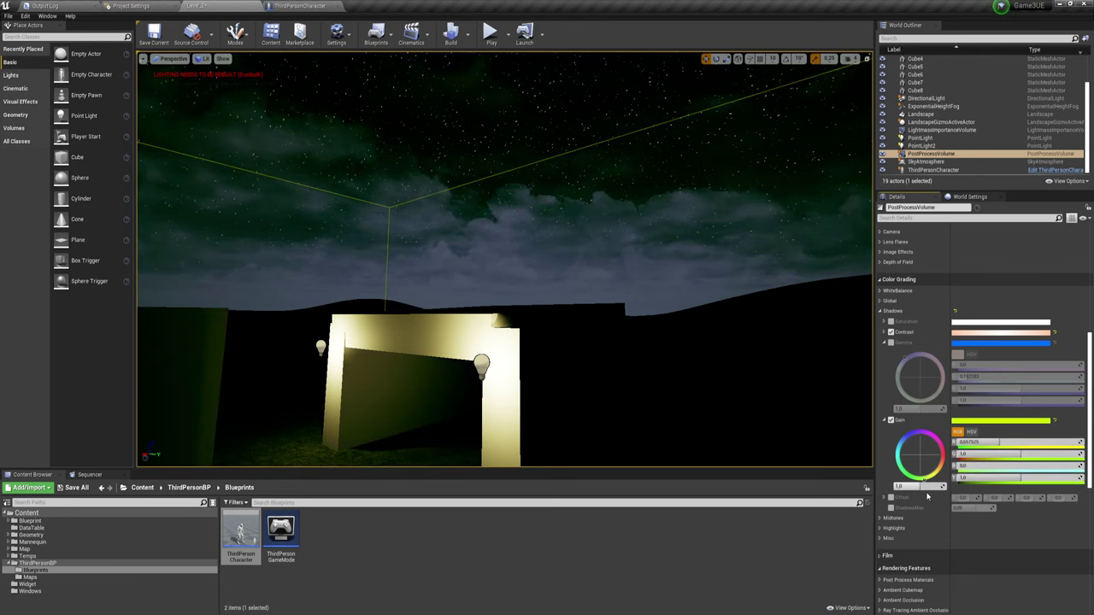
right_drag(504, 256, 504, 257)
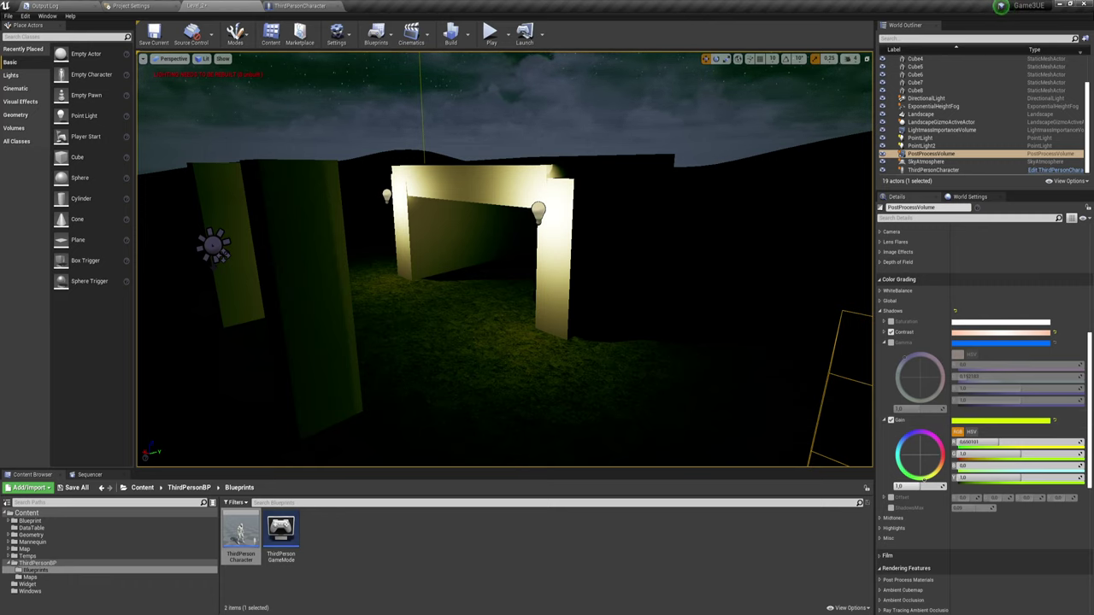
right_drag(504, 256, 504, 256)
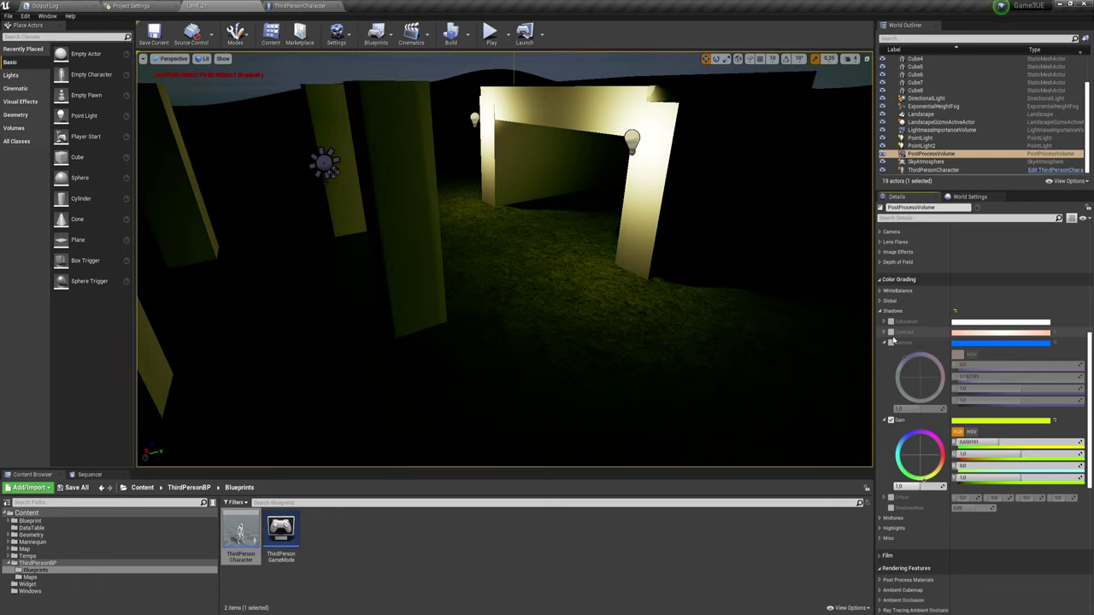
Step: Replace the Shadows Gain override with Shadows Offset, lower its values, and frame the volume
click(891, 420)
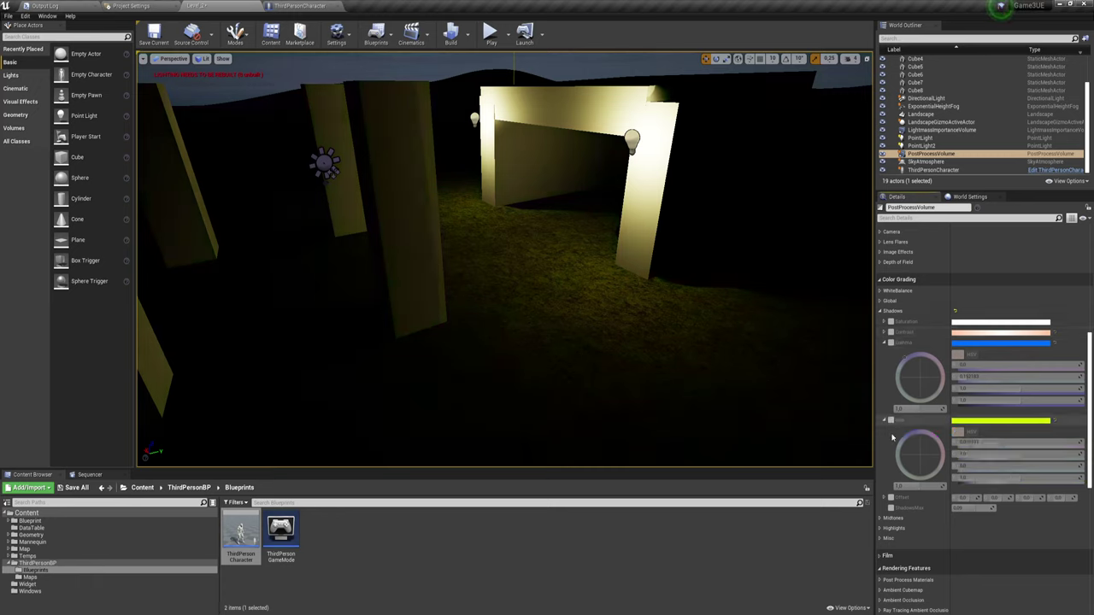
click(891, 498)
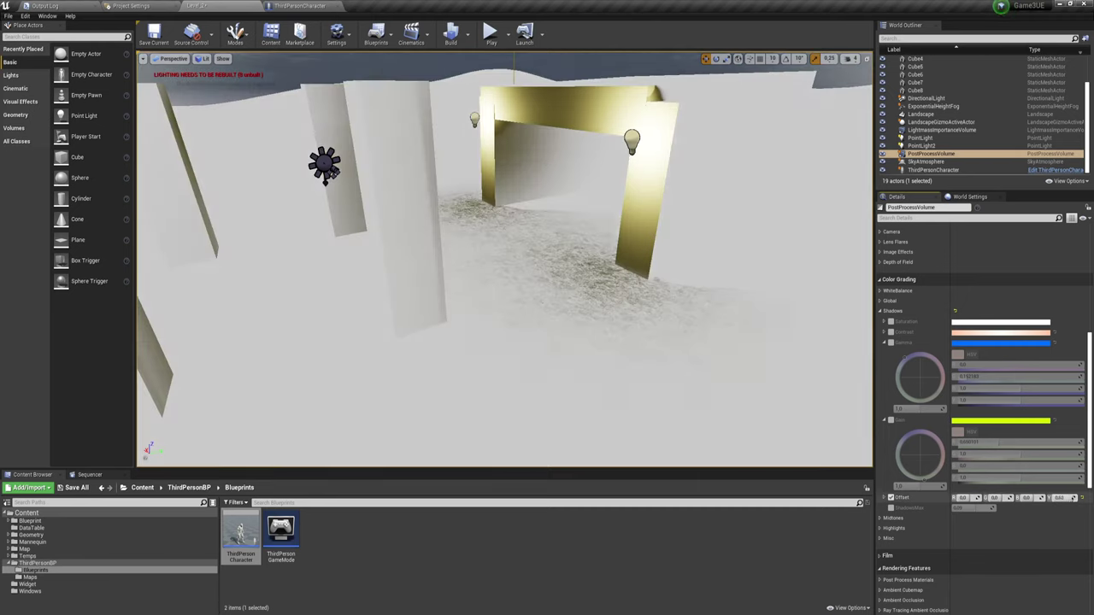
mouse_move(1060, 498)
mouse_down()
mouse_move(1030, 498)
mouse_move(1067, 497)
mouse_up()
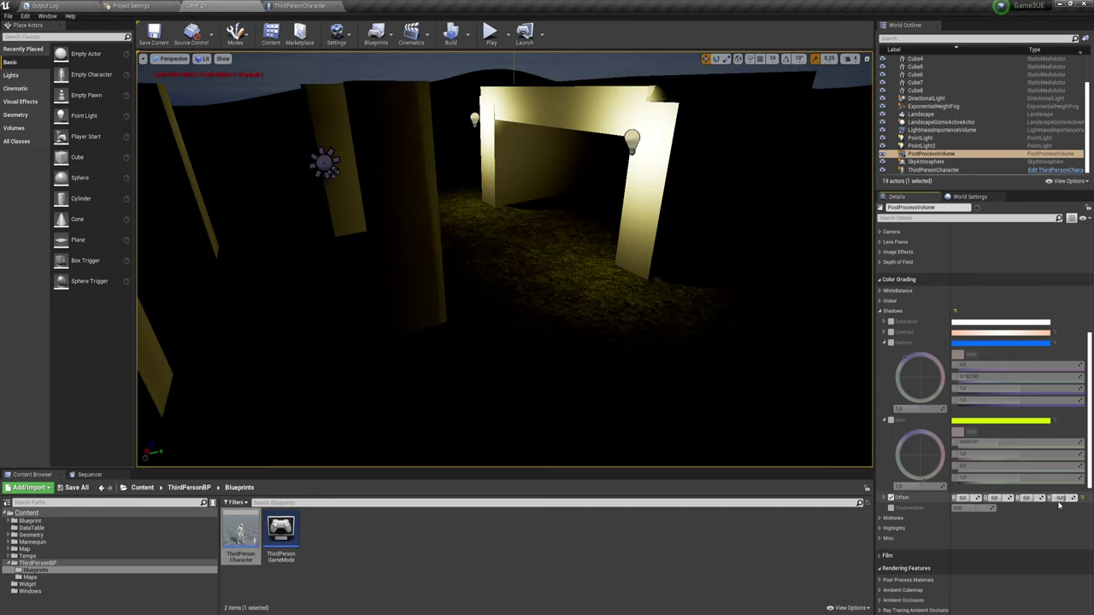
drag(1052, 499, 1035, 499)
key(f)
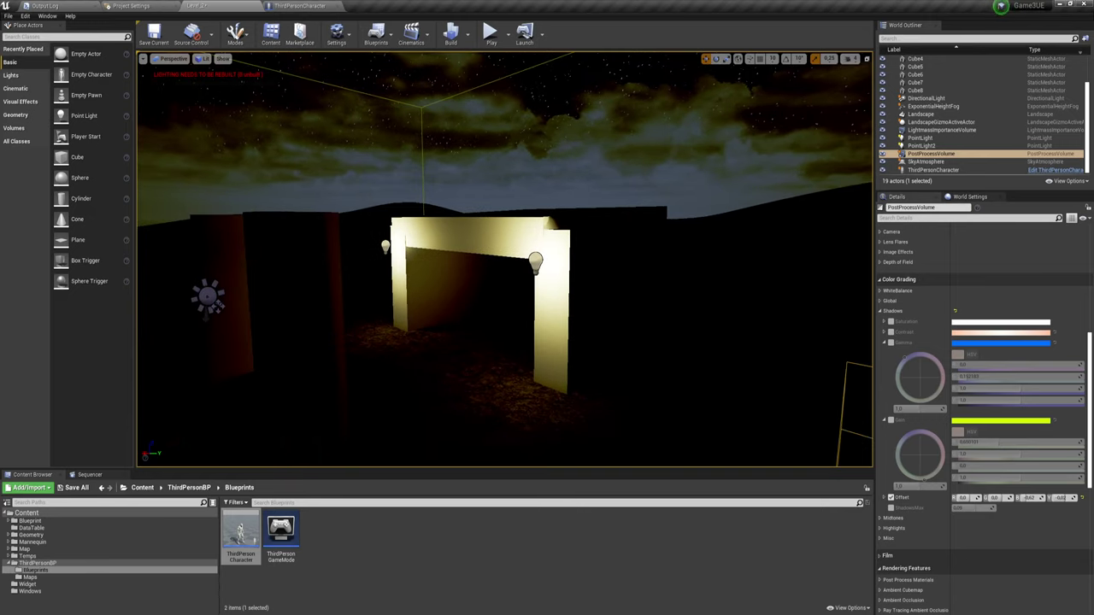
Step: Raise, reset and readjust the shadow offset values, then start a play-test
mouse_move(1053, 497)
mouse_down()
mouse_move(1070, 497)
mouse_move(1050, 497)
mouse_up()
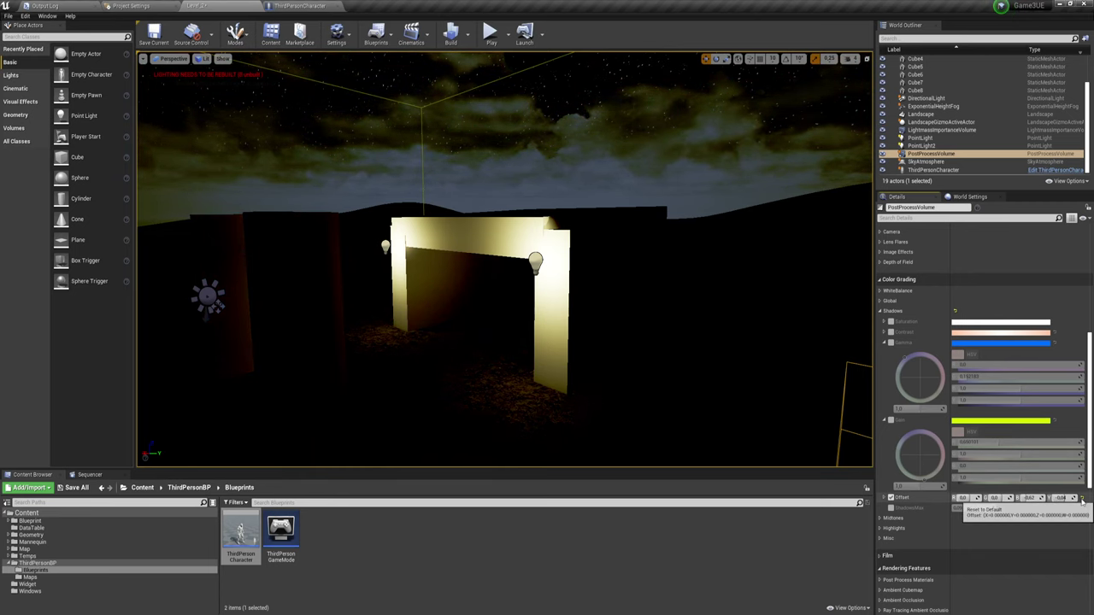
click(1082, 498)
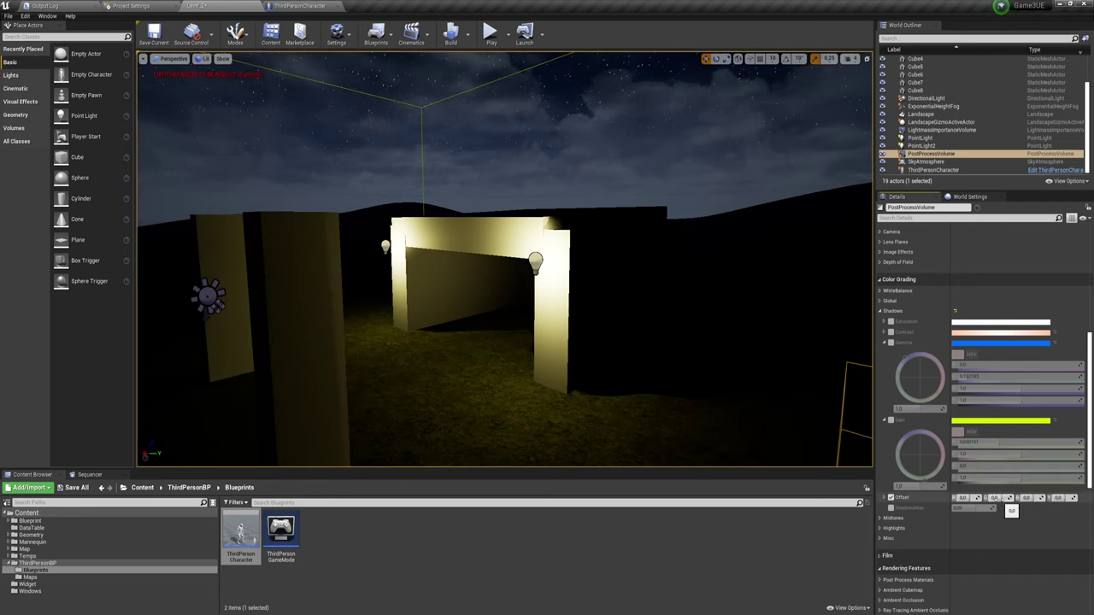
mouse_move(997, 497)
mouse_down()
mouse_move(1013, 497)
mouse_move(983, 498)
mouse_move(1017, 498)
mouse_up()
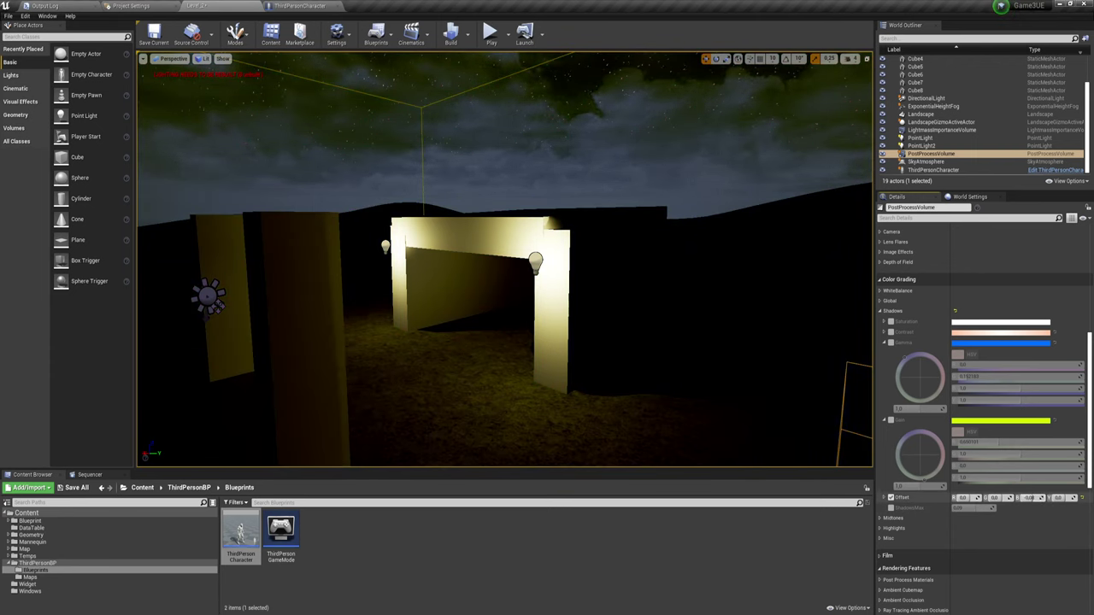
right_drag(504, 256, 491, 248)
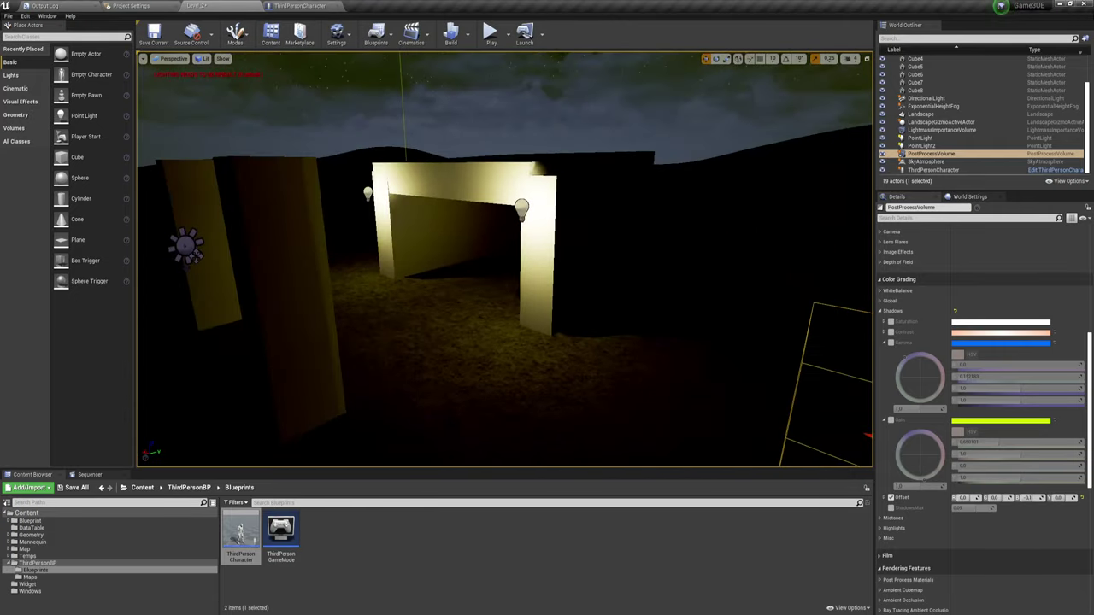
click(490, 33)
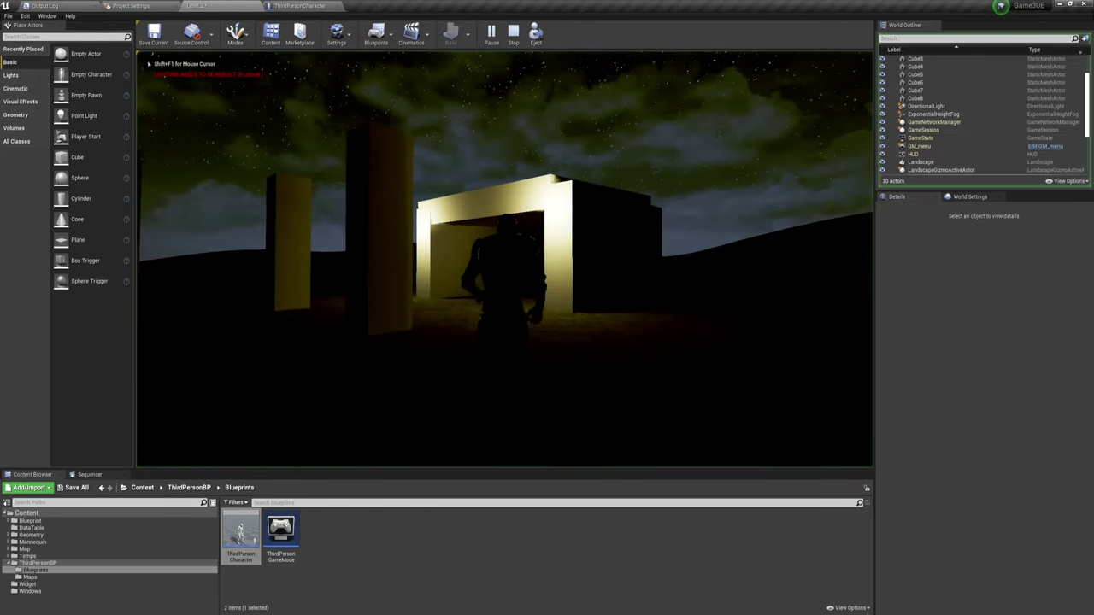
Step: Run the character between the pillars and toward the lit arch, then exit to the editor
key(w)
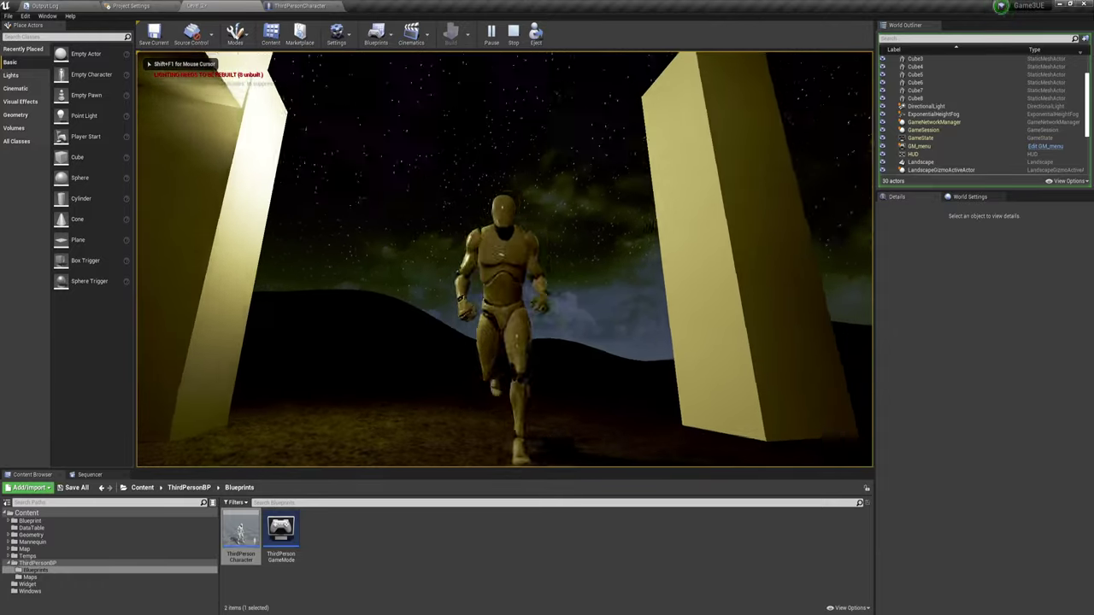
key(w)
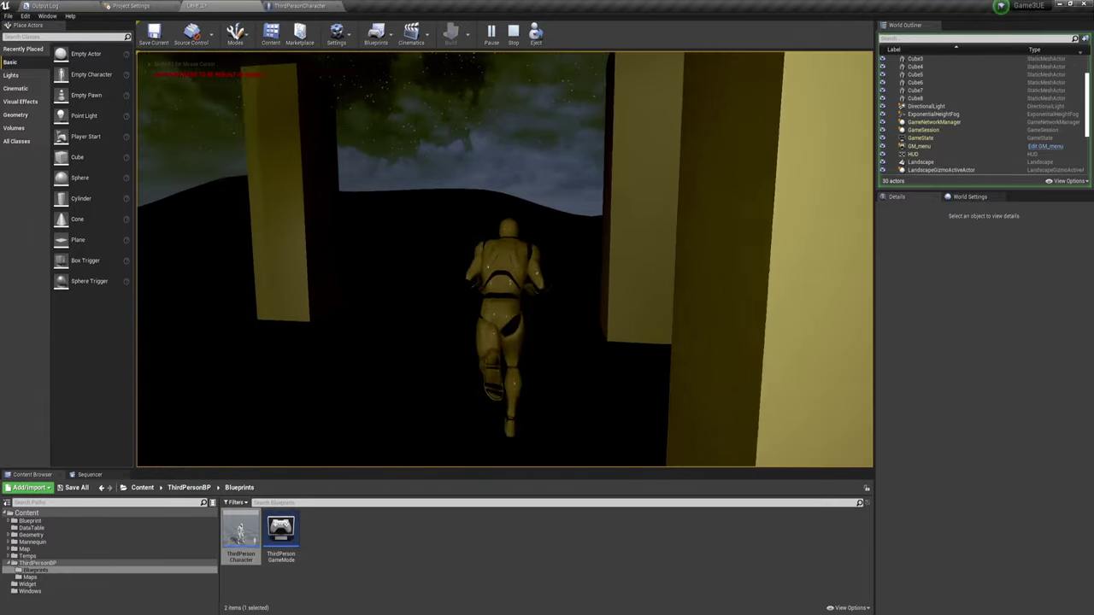
key(s)
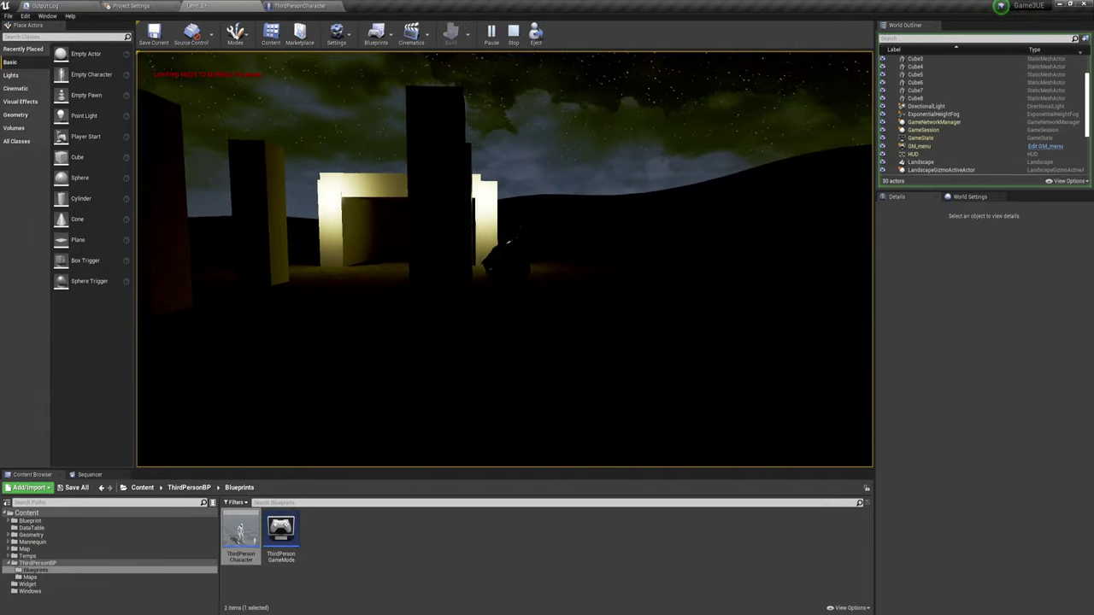
key(w)
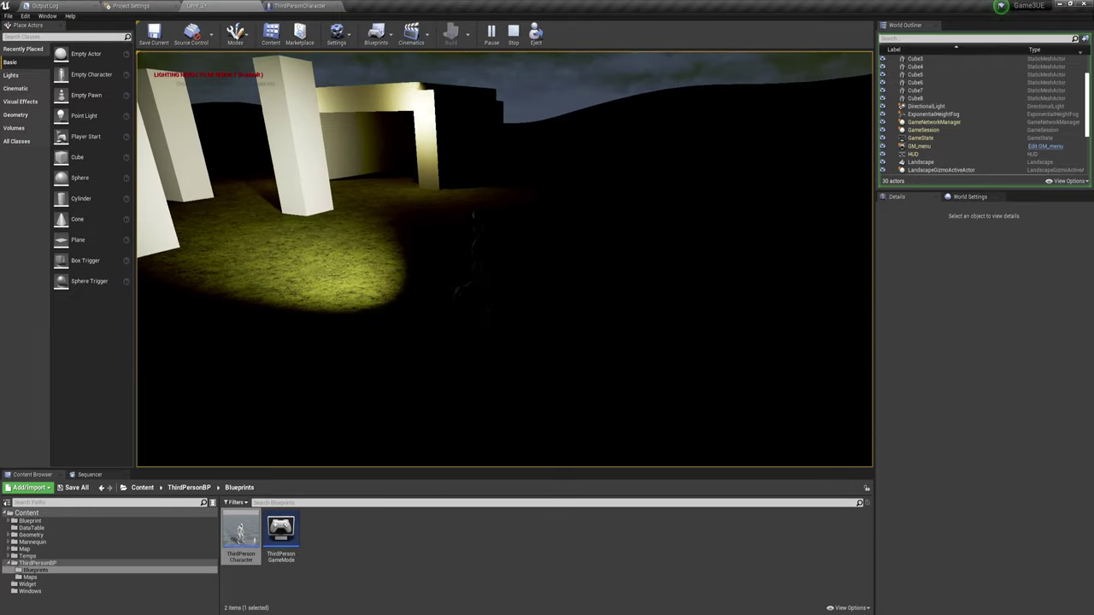
key(w)
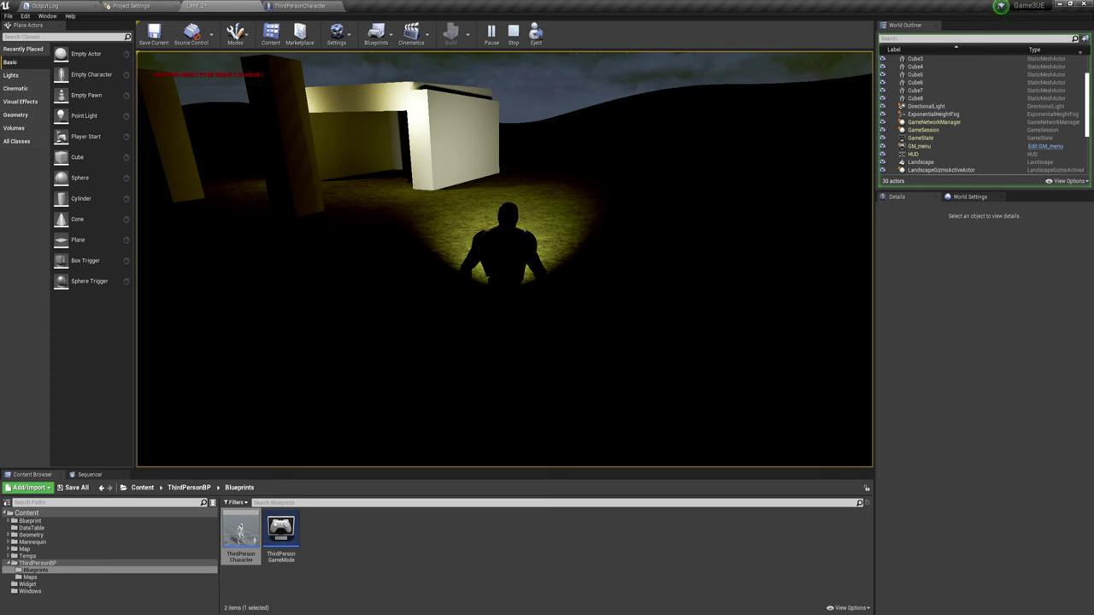
key(Escape)
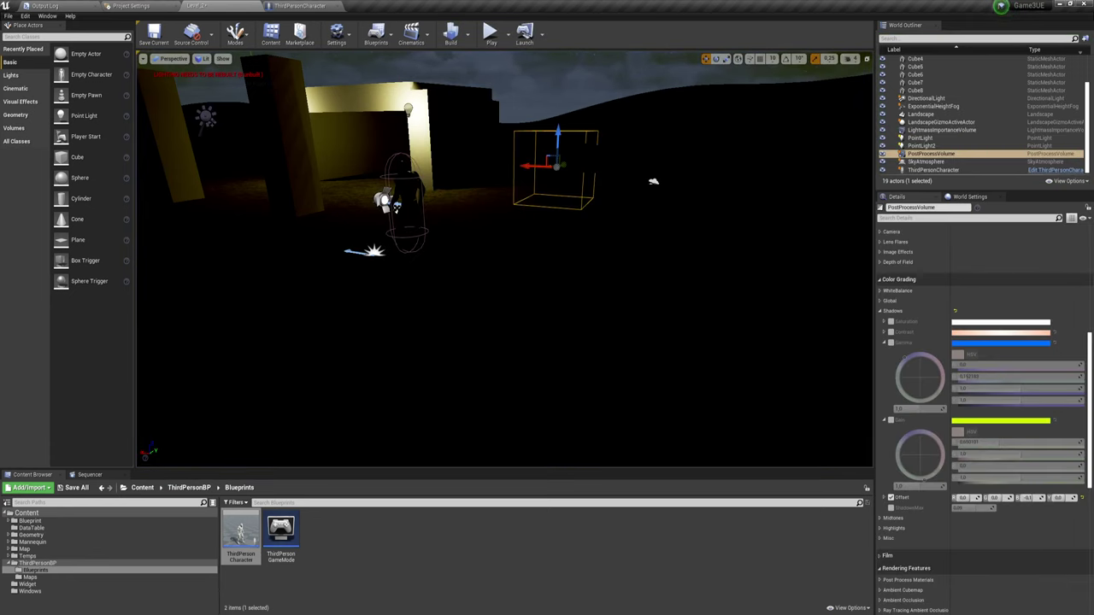